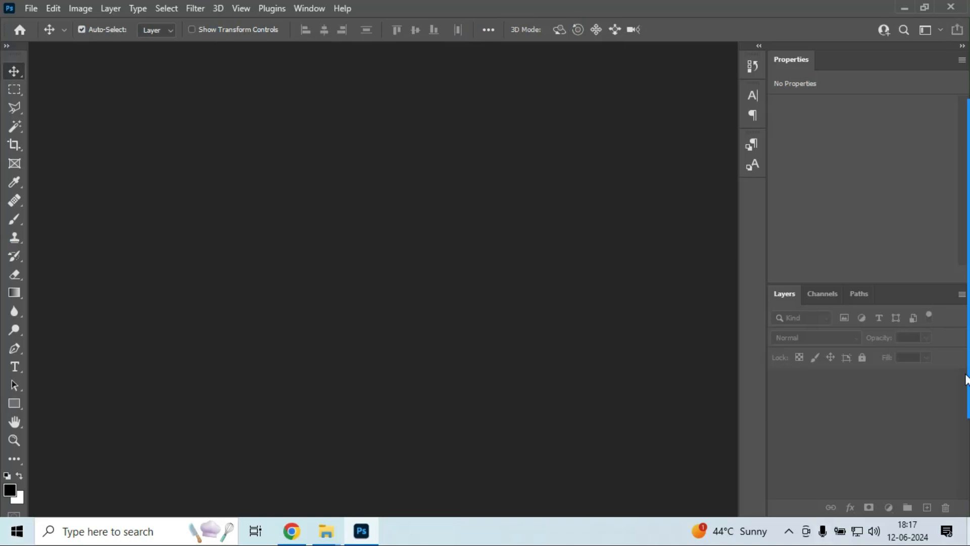
Step: Narrow the Properties and Layers panels and dismiss the automatic preset syncing notice
drag(765, 251, 966, 256)
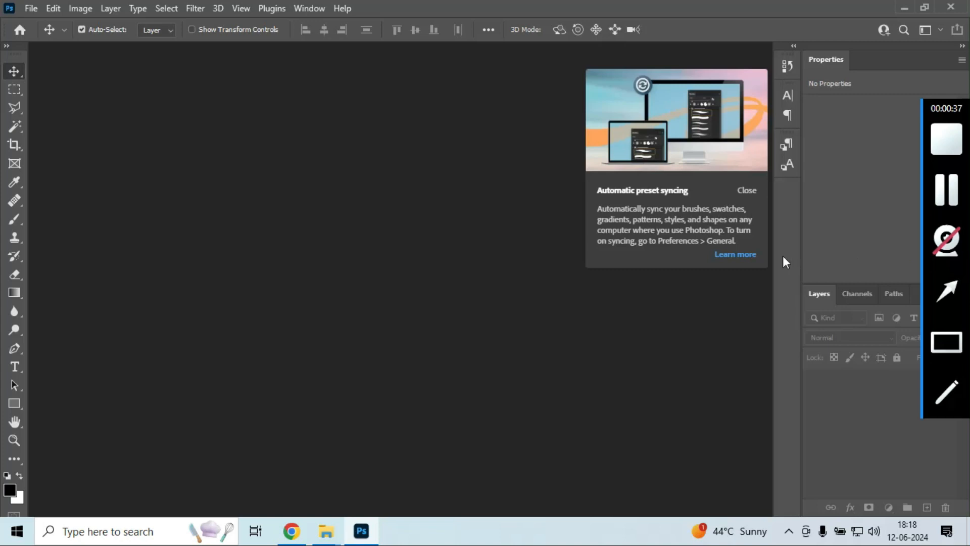
click(746, 191)
click(801, 222)
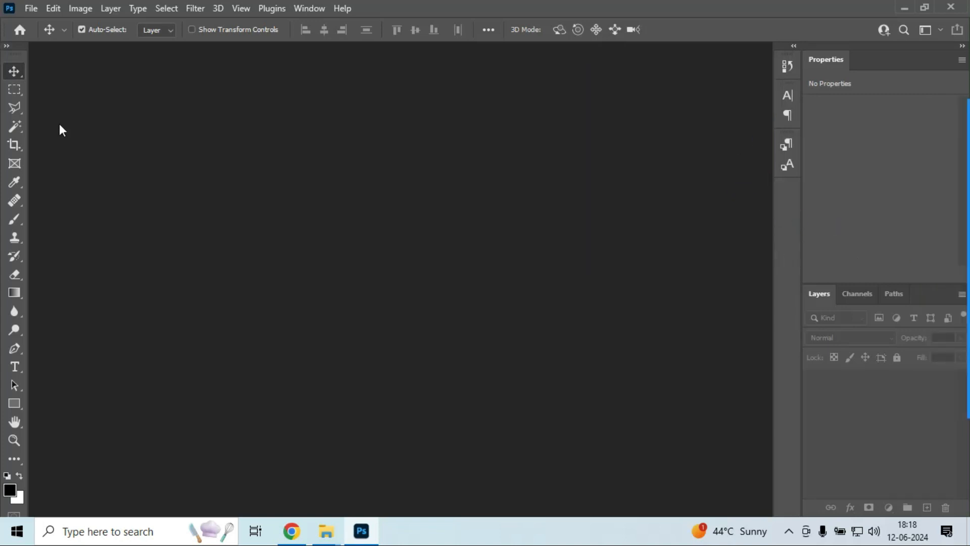
Step: Create a new 1080 x 1080 px document at 300 pixels/centimeter, RGB Color, 16 bit, with transparent background contents
click(33, 7)
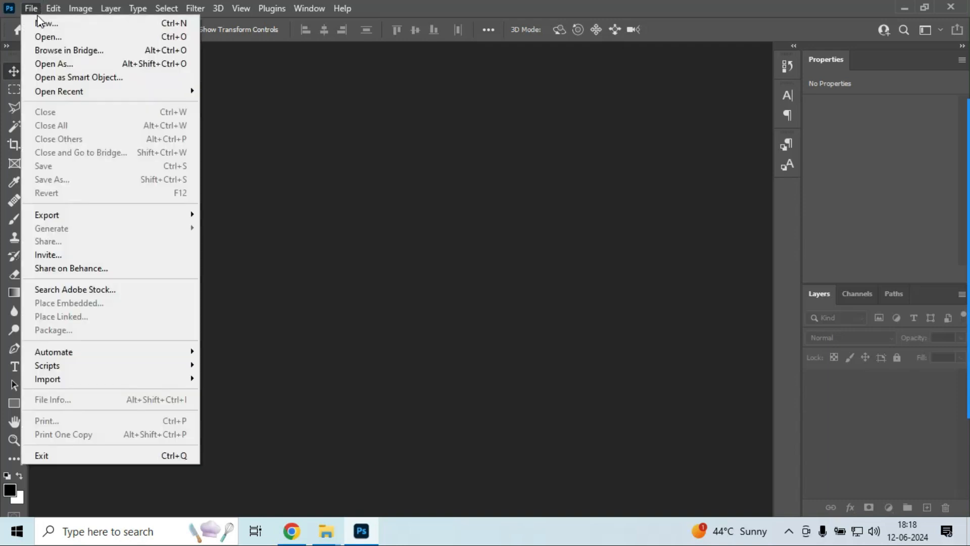
click(47, 24)
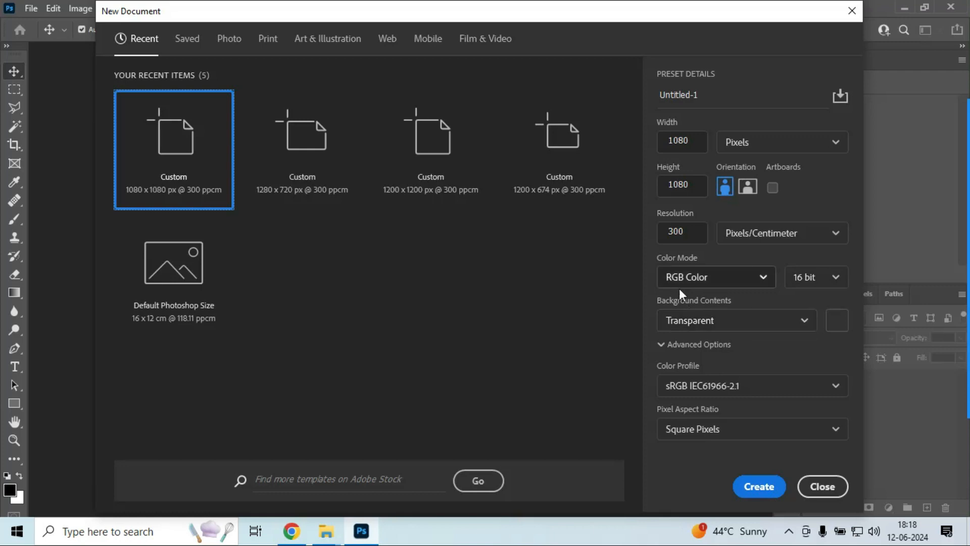
click(691, 140)
click(699, 186)
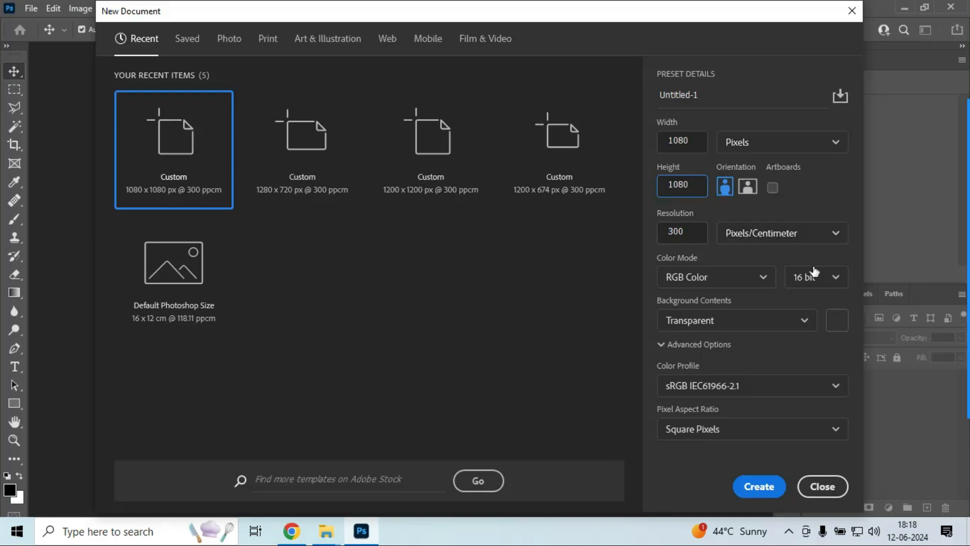
click(681, 140)
drag(683, 139, 662, 140)
text(10)
drag(693, 183, 658, 193)
text(108)
click(761, 489)
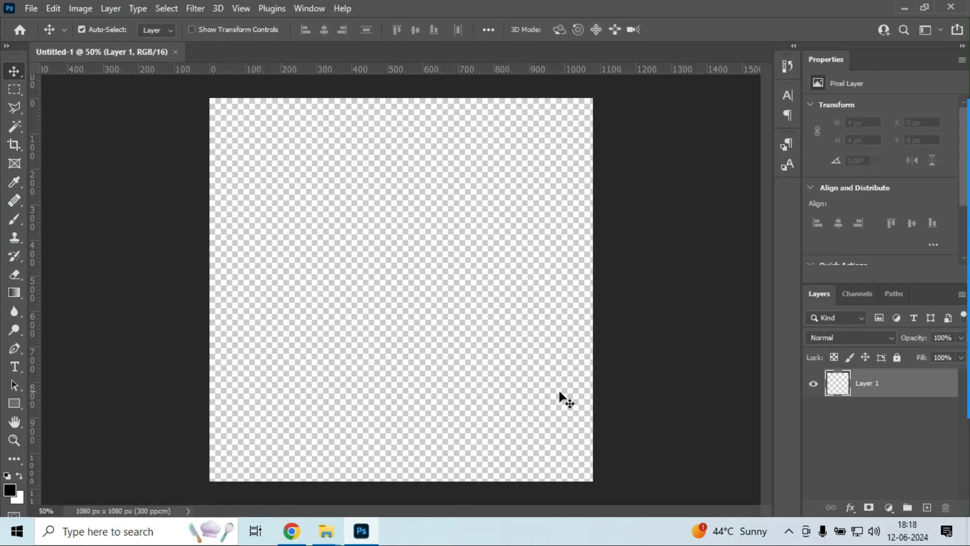
Step: Switch to Chrome and download the free Freepik photo of the jumping man in pink pants
click(297, 533)
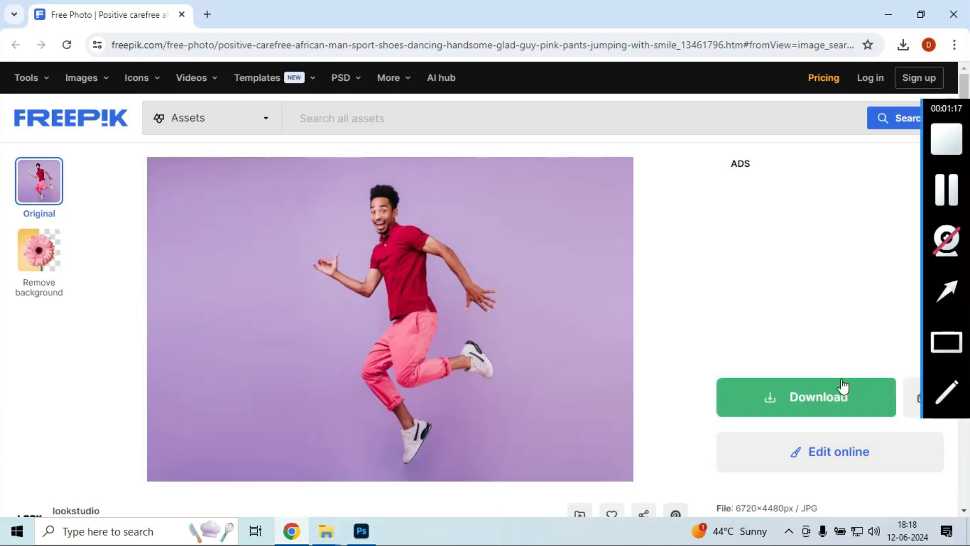
click(797, 401)
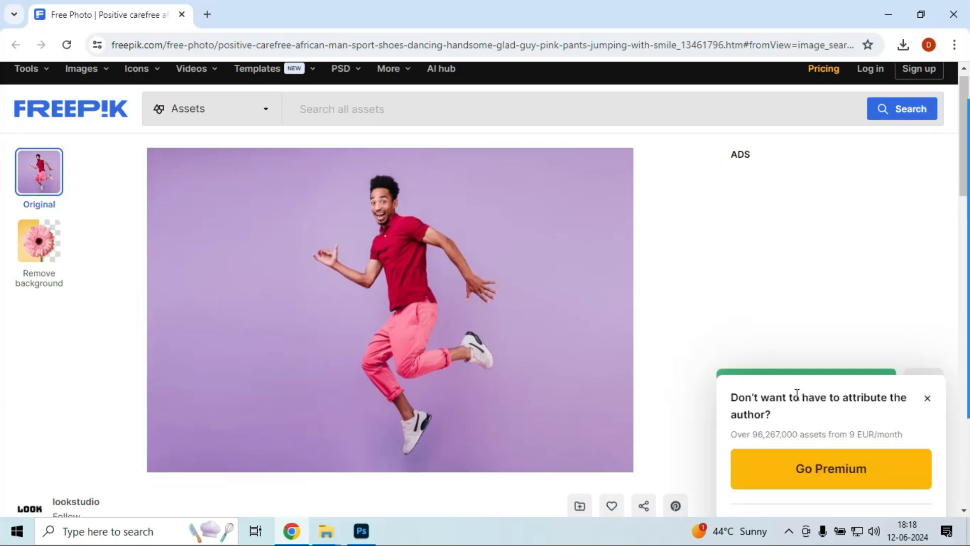
scroll(797, 394, down, 3)
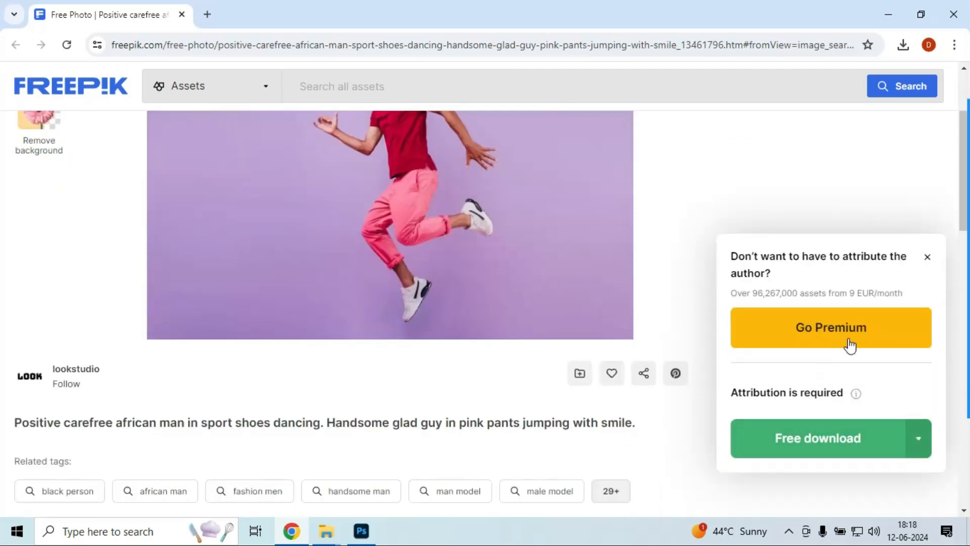
click(821, 451)
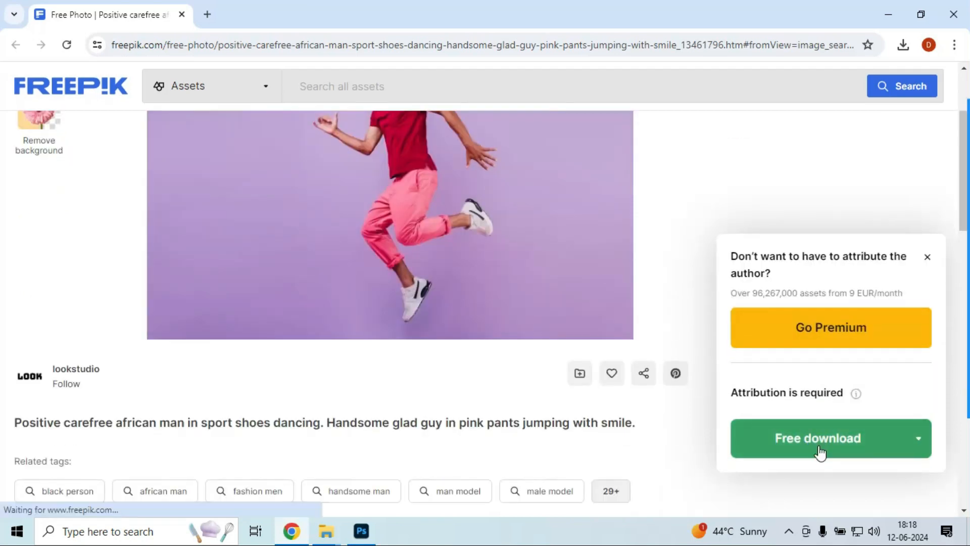
scroll(469, 365, up, 3)
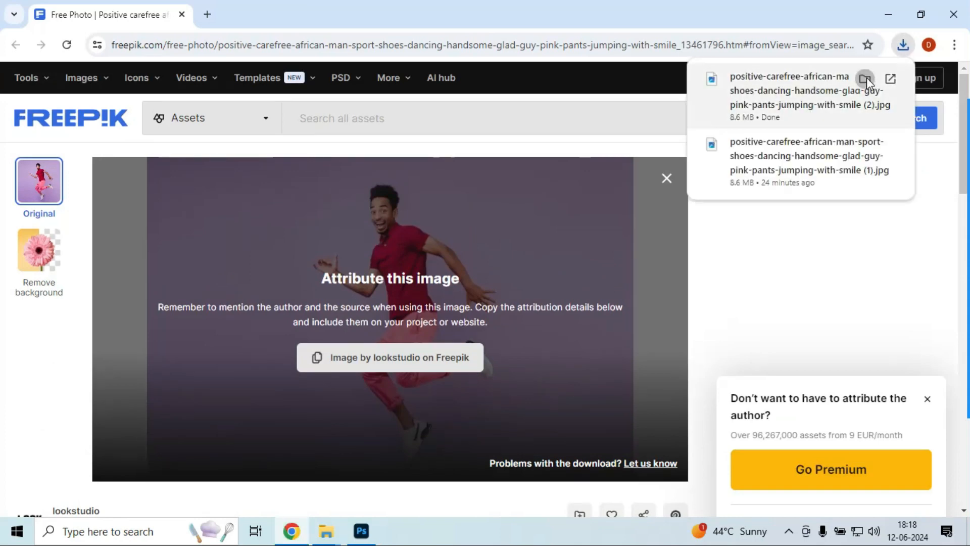
Step: Place the downloaded photo from its folder into the Photoshop document, scaled to about 7.64% to fill the canvas, with the man right of centre
click(865, 77)
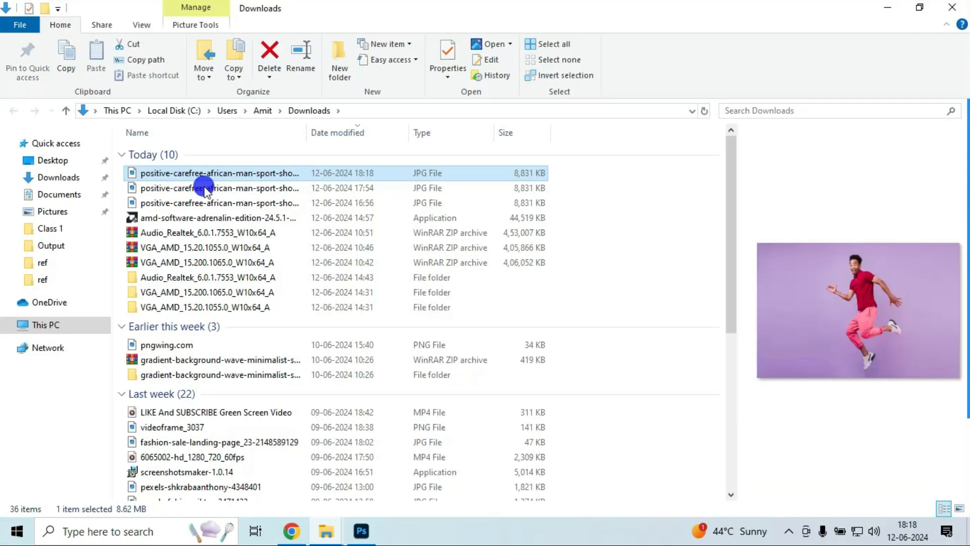
drag(205, 189, 409, 337)
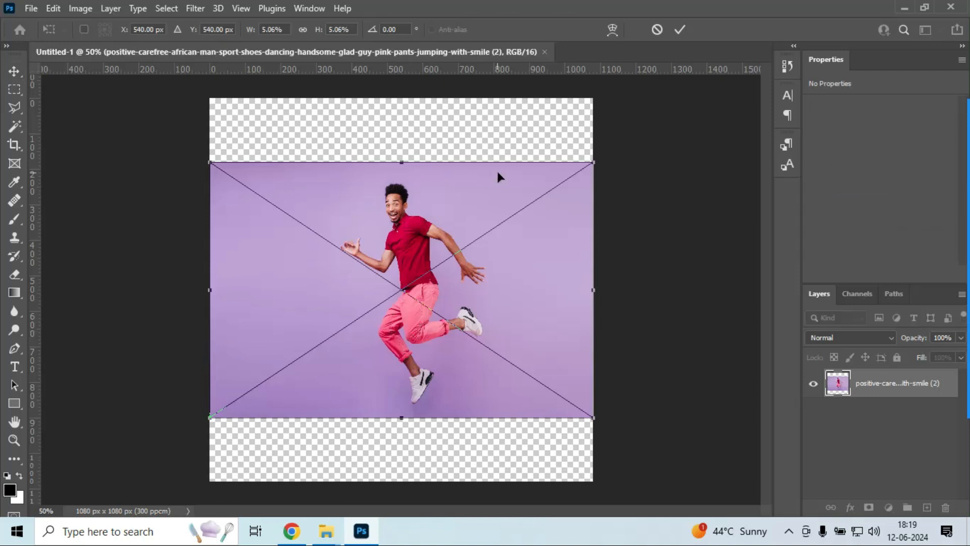
click(591, 161)
drag(591, 161, 682, 90)
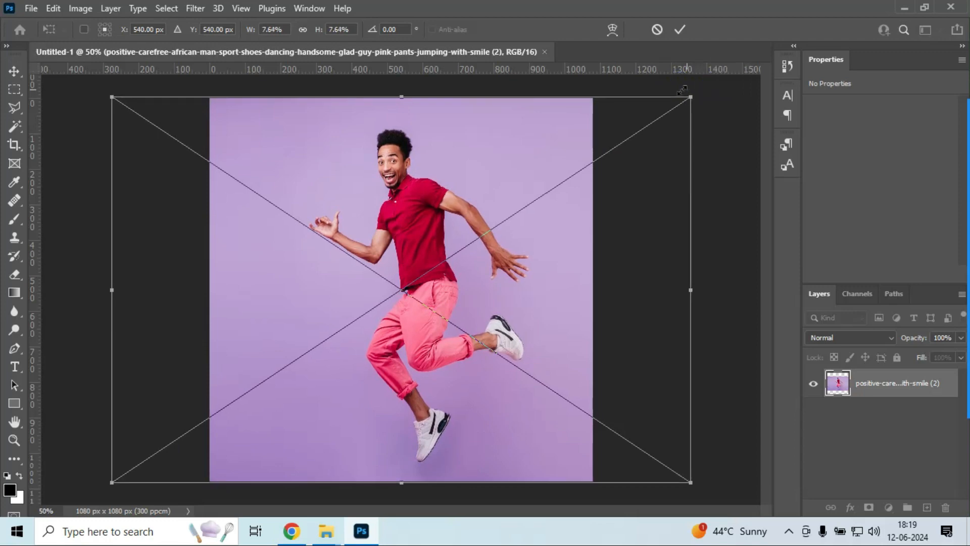
drag(412, 322, 485, 317)
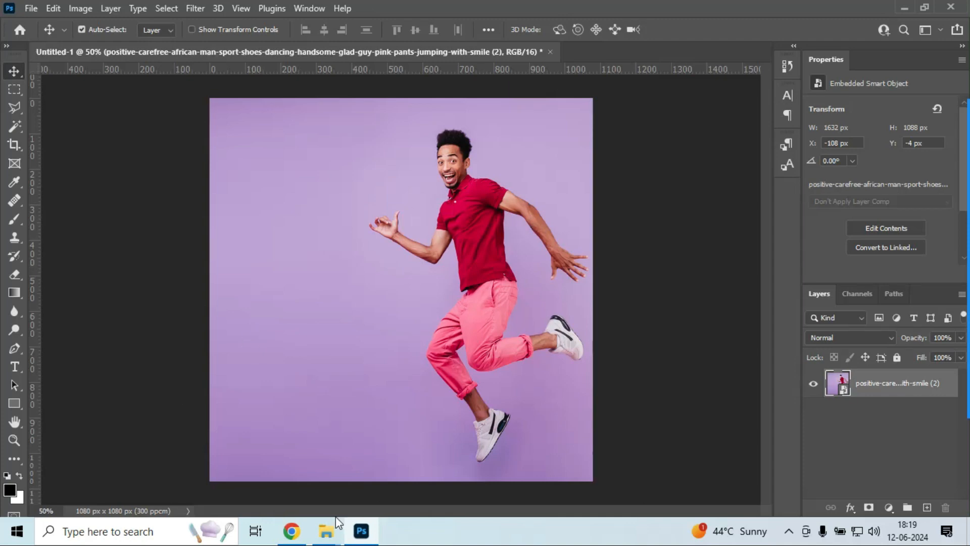
Step: Place the Nike Logo file from the Assets folder into the document, scaled to about 9.32% in the canvas's upper-left corner
mouse_move(337, 522)
click(331, 468)
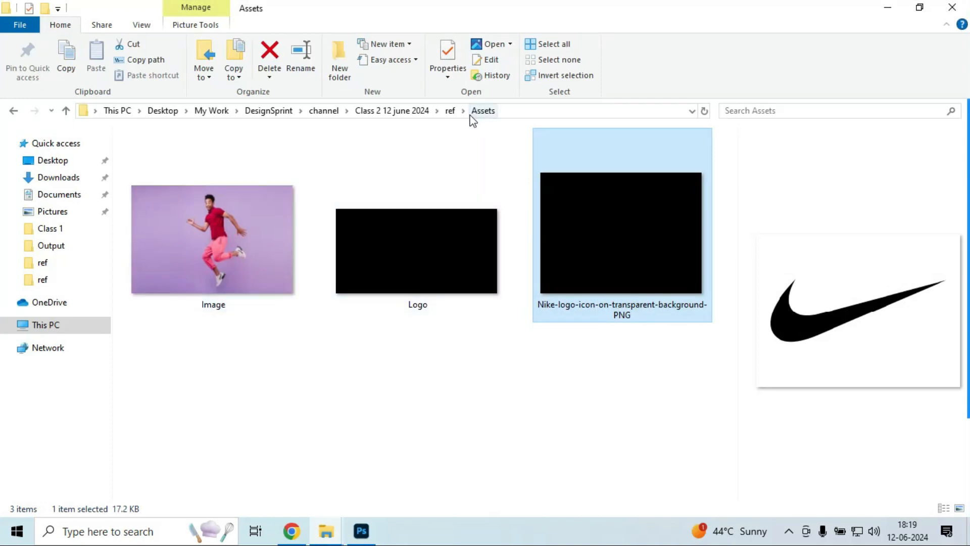
click(210, 222)
click(435, 250)
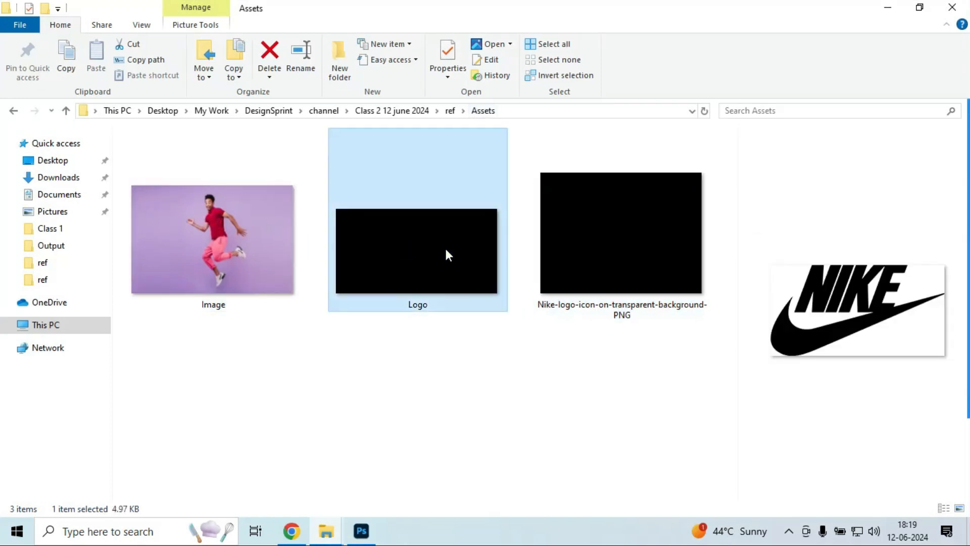
click(564, 261)
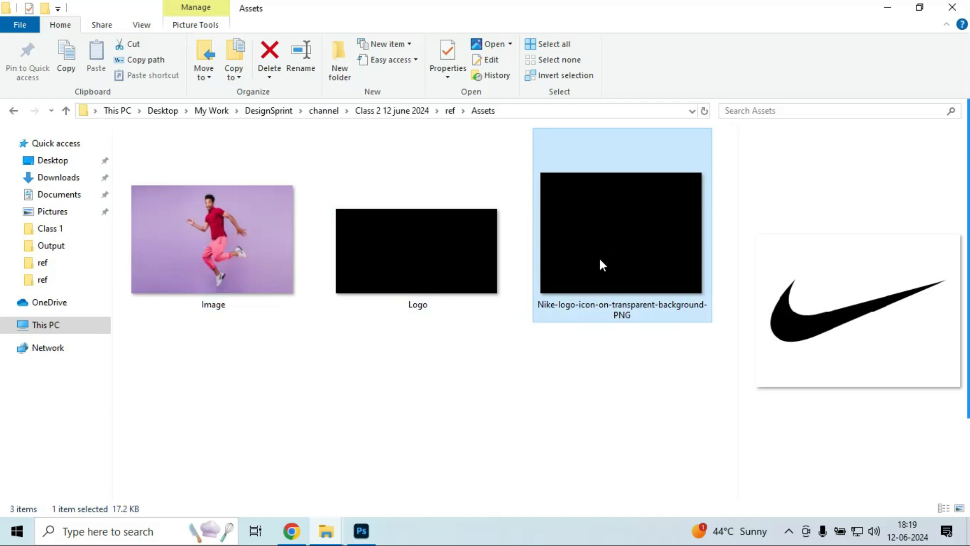
click(480, 298)
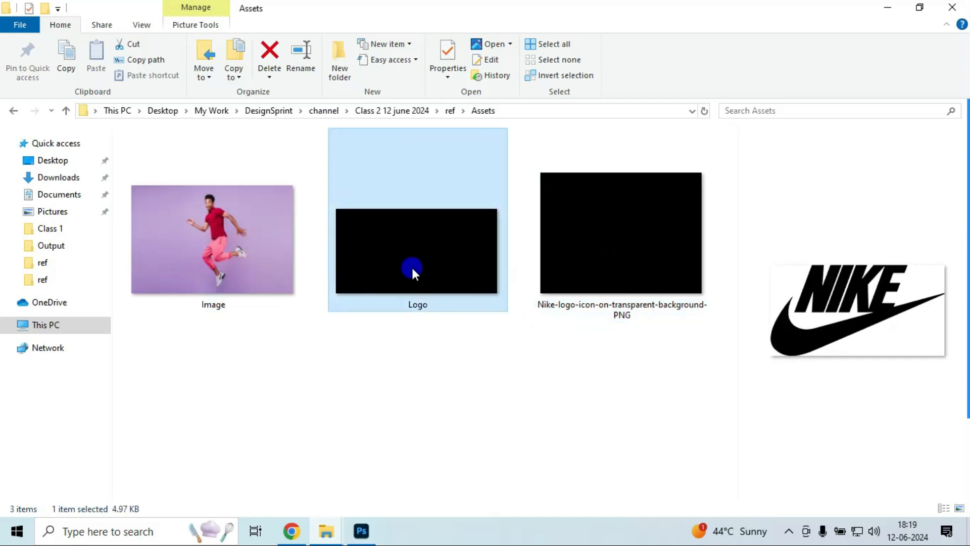
drag(413, 273, 361, 284)
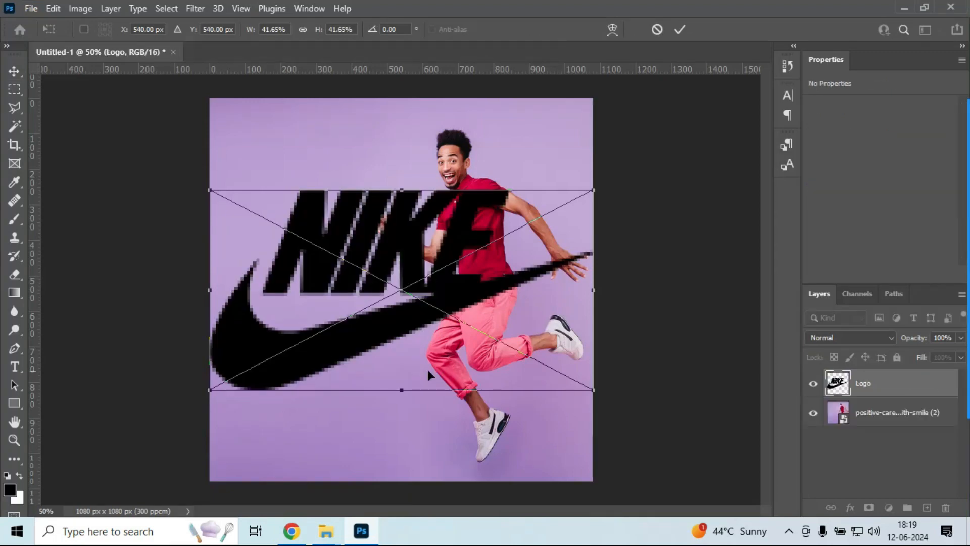
drag(591, 389, 321, 161)
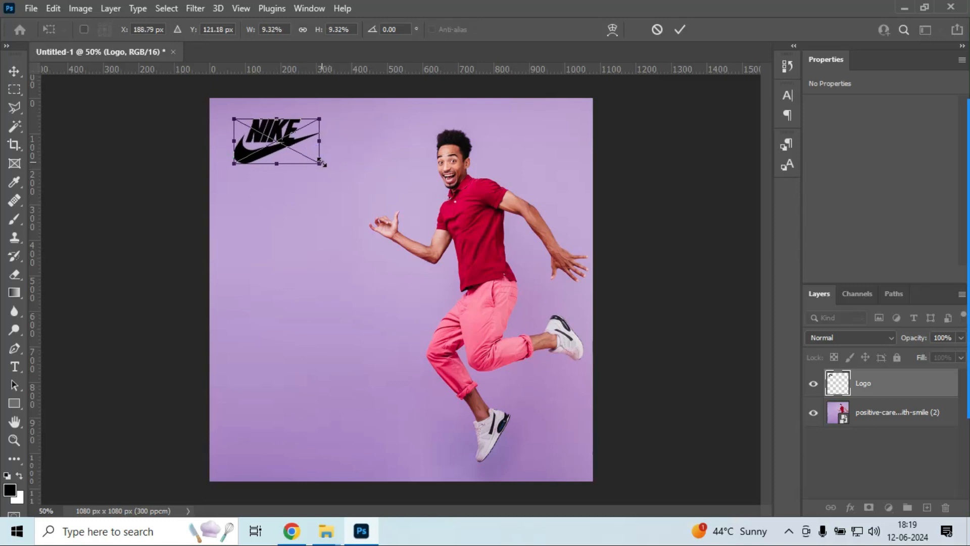
key(Return)
Step: Nudge the logo to X 58 px, Y 48 px and add a vertical guide at its left edge
key(shift+Right)
key(shift+Right)
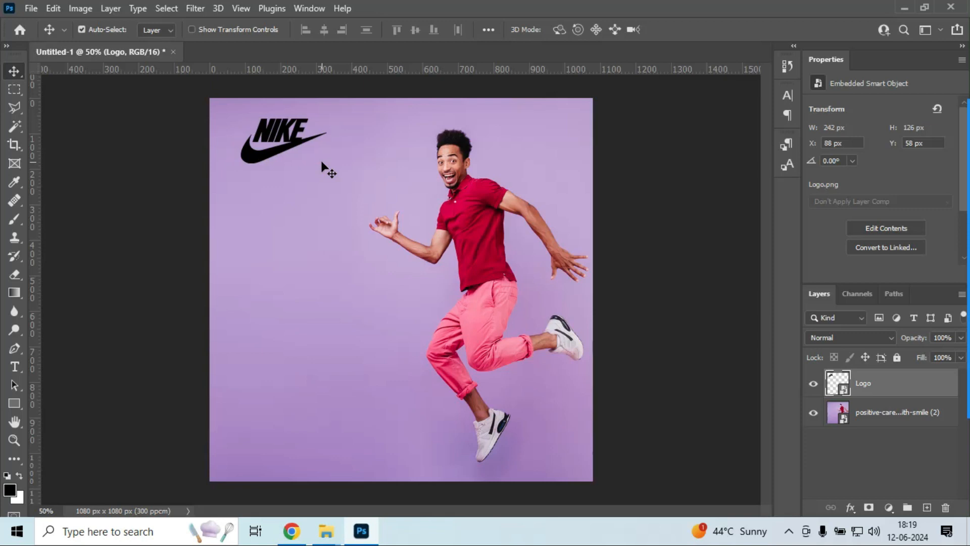
key(shift+Left)
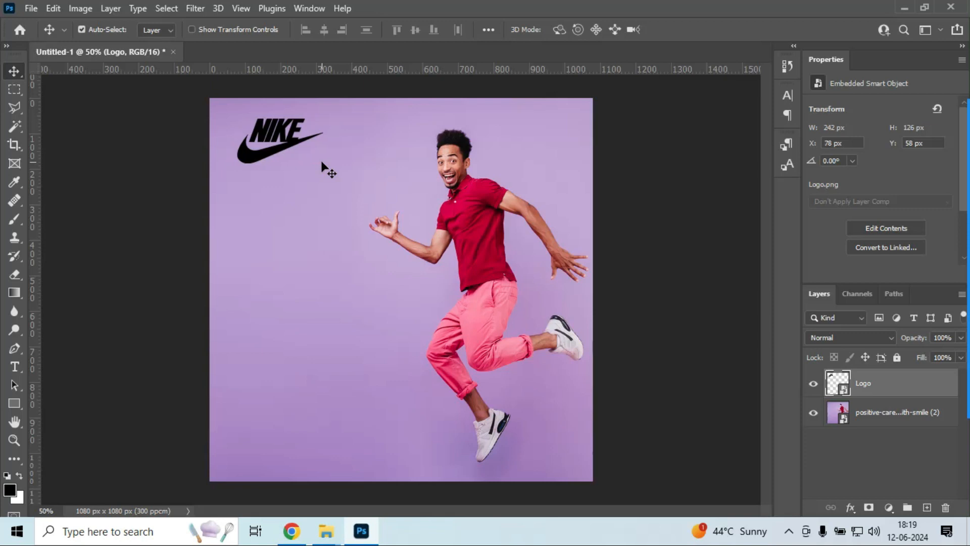
key(shift+Left)
key(shift+Left)
key(shift+Left)
key(shift+Left)
key(shift+Left)
key(shift+Left)
key(shift+Left)
key(shift+Left)
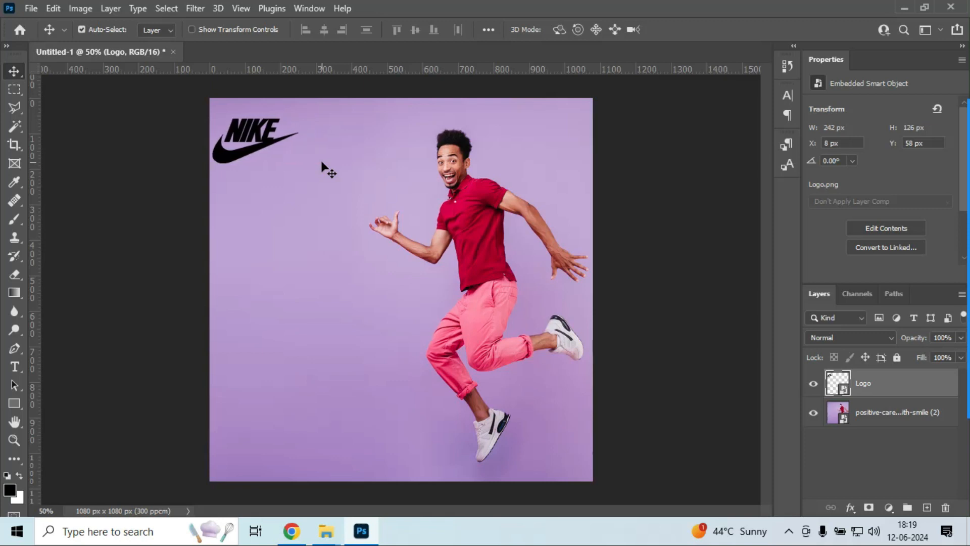
key(shift+Right)
key(shift+Right)
key(shift+Right)
key(shift+Right)
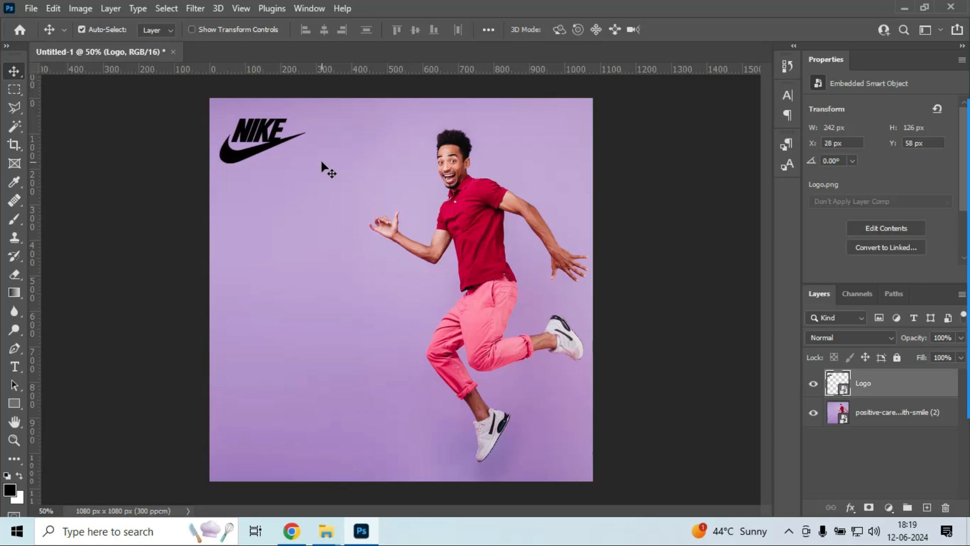
key(shift+Up)
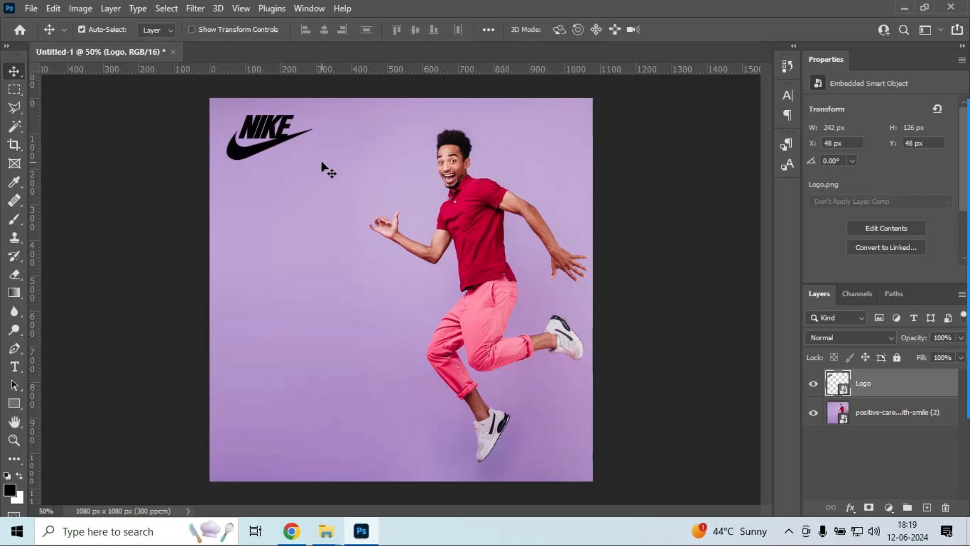
key(shift+Up)
key(shift+Up)
key(shift+Up)
key(shift+Up)
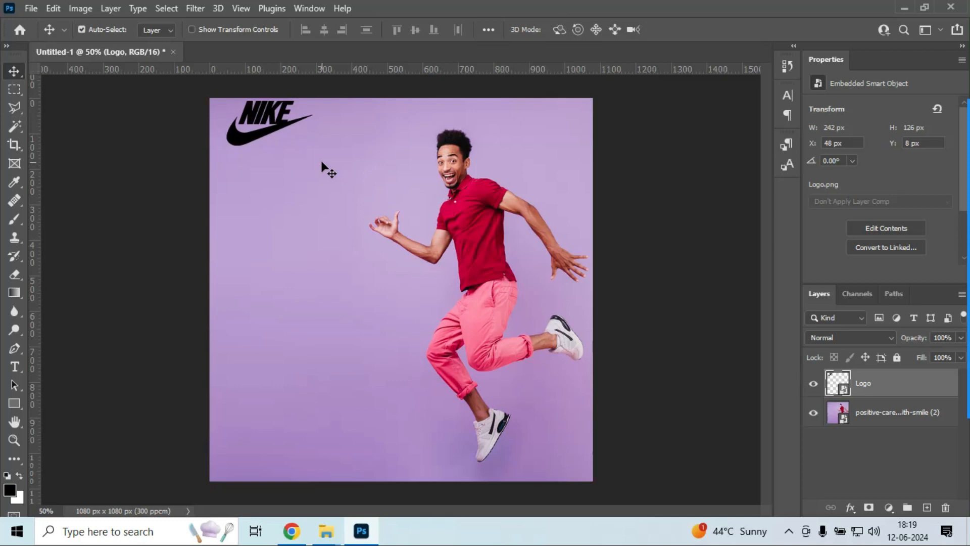
key(shift+Down)
key(shift+Down)
key(shift+Down)
key(shift+Down)
key(shift+Right)
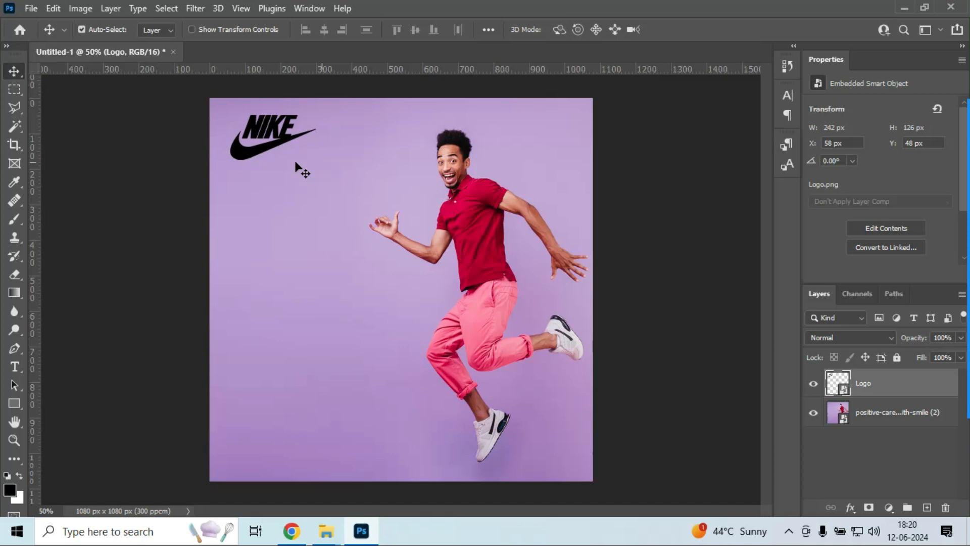
drag(40, 233, 231, 214)
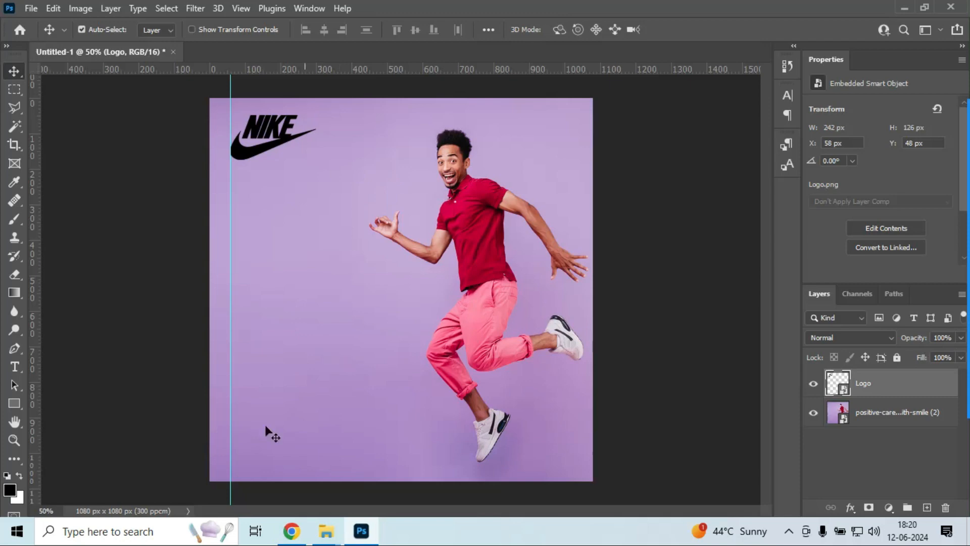
Step: Add a horizontal text layer reading "UP TO" on the empty purple area below the logo
click(14, 367)
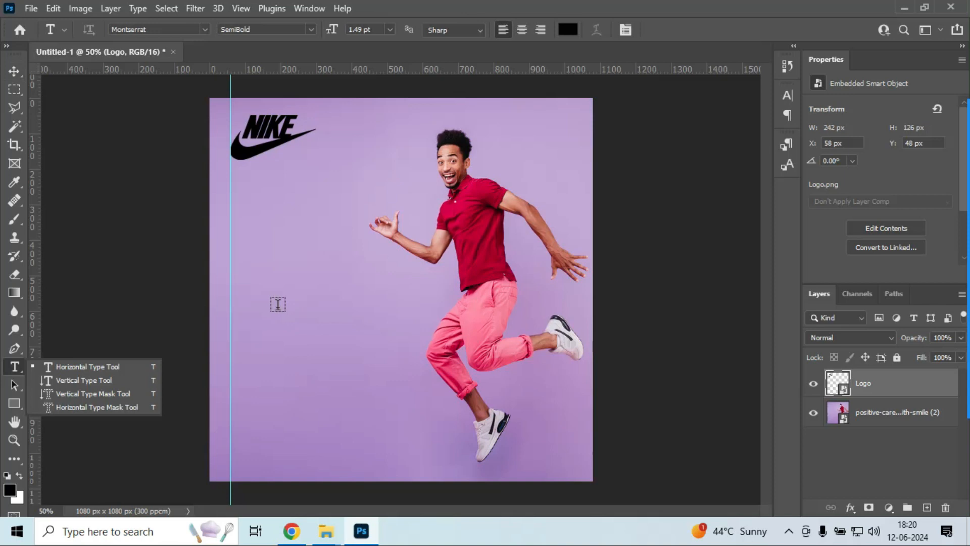
click(281, 304)
click(284, 306)
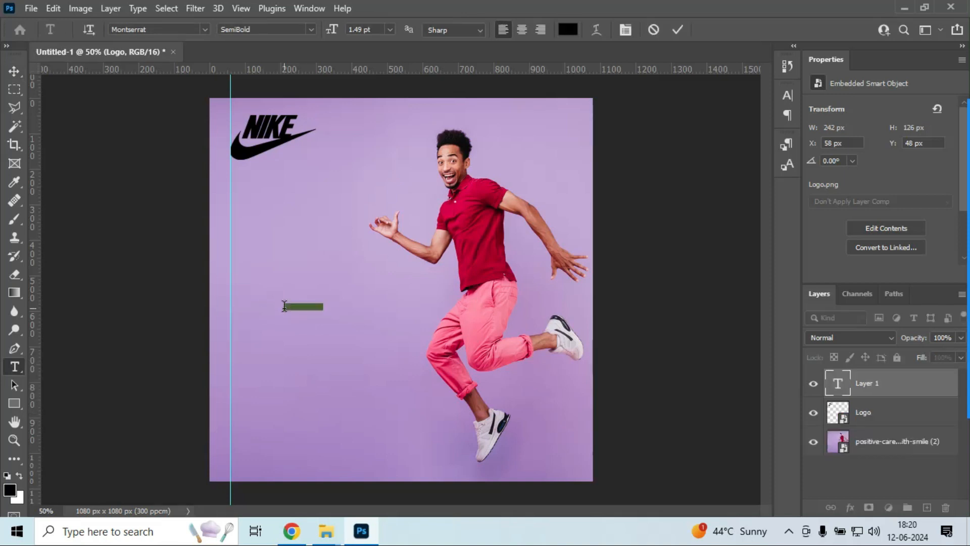
click(284, 305)
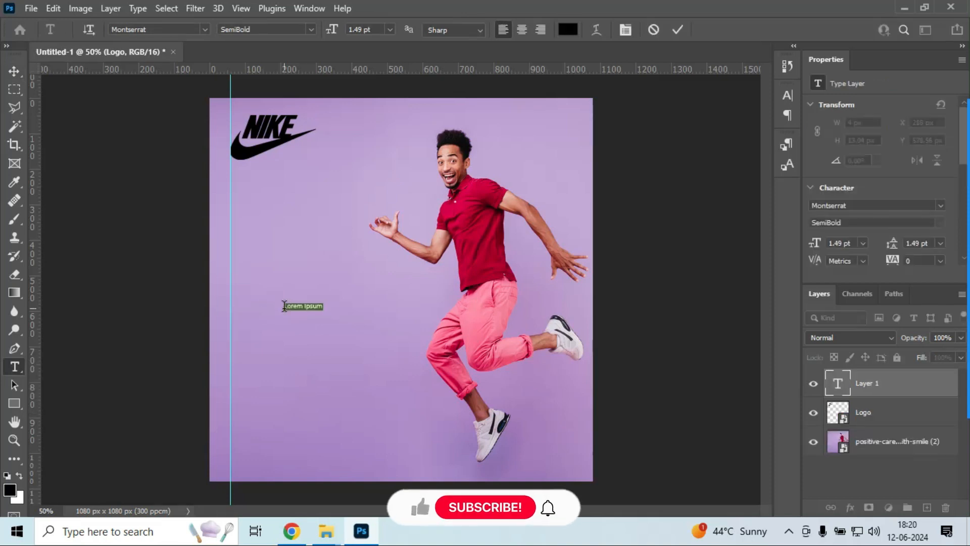
key(ctrl+a)
key(BackSpace)
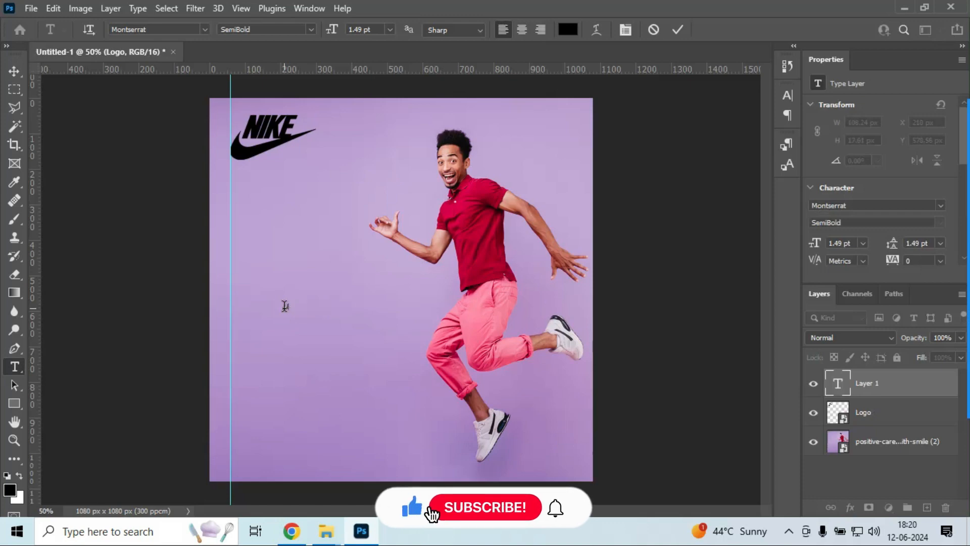
text(JUST)
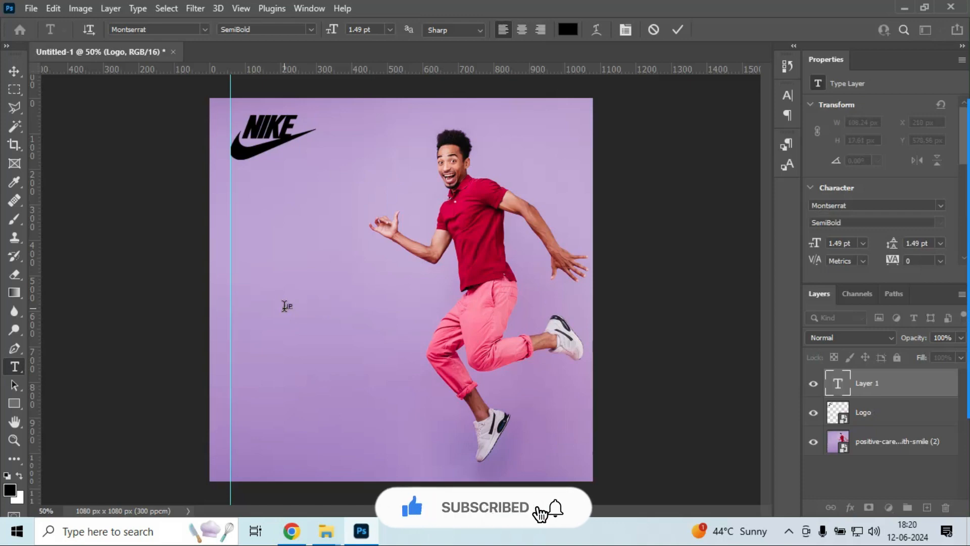
text(O)
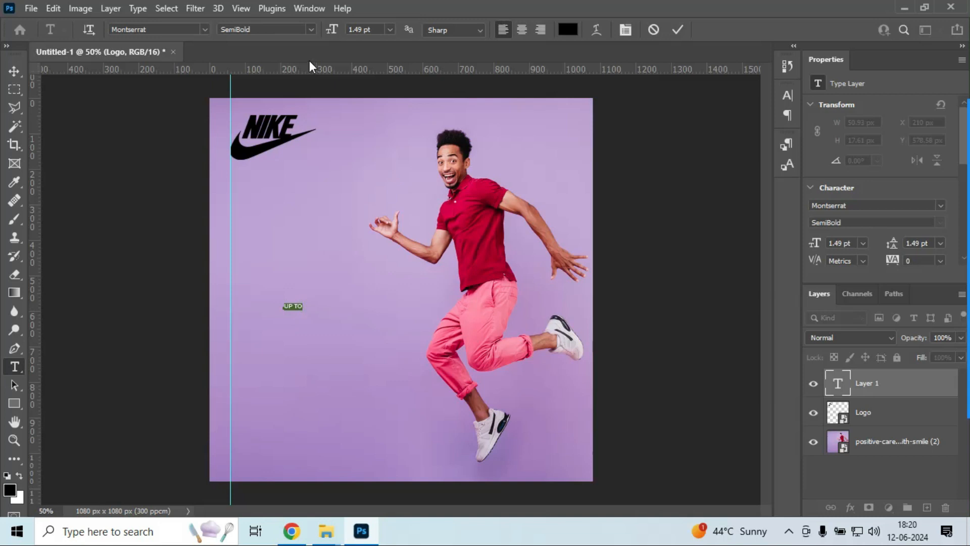
Step: Change the UP TO text's font to BentonSans ExtraLight in the Regular style
click(162, 29)
text(bo)
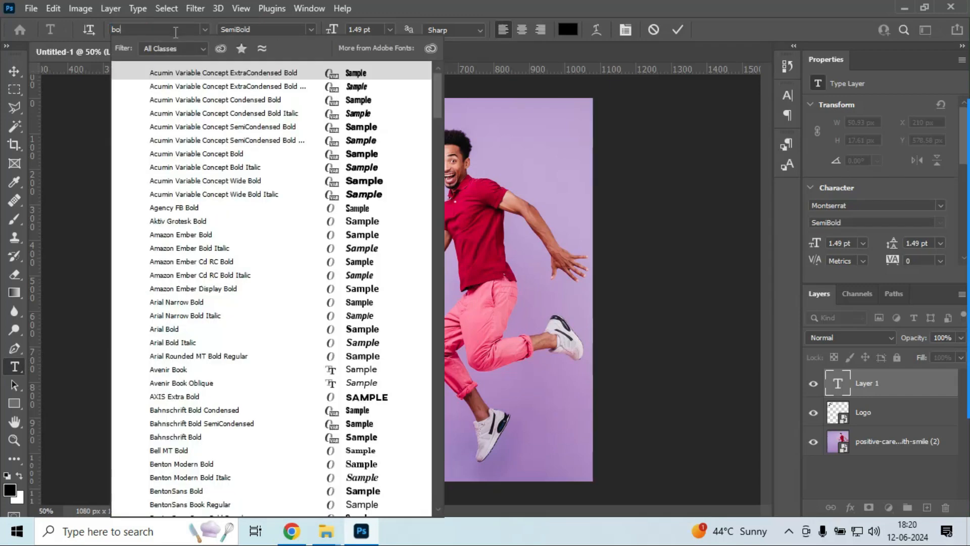
click(196, 492)
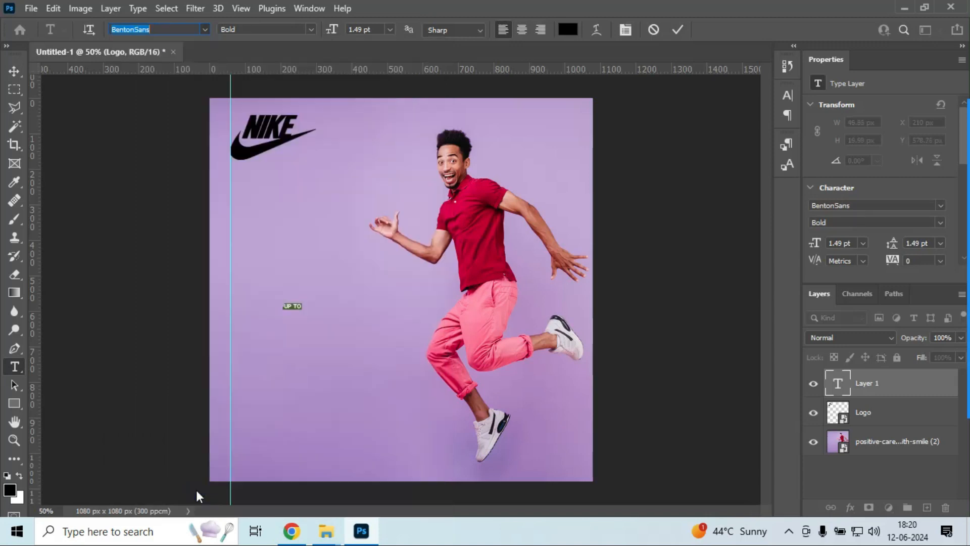
key(Return)
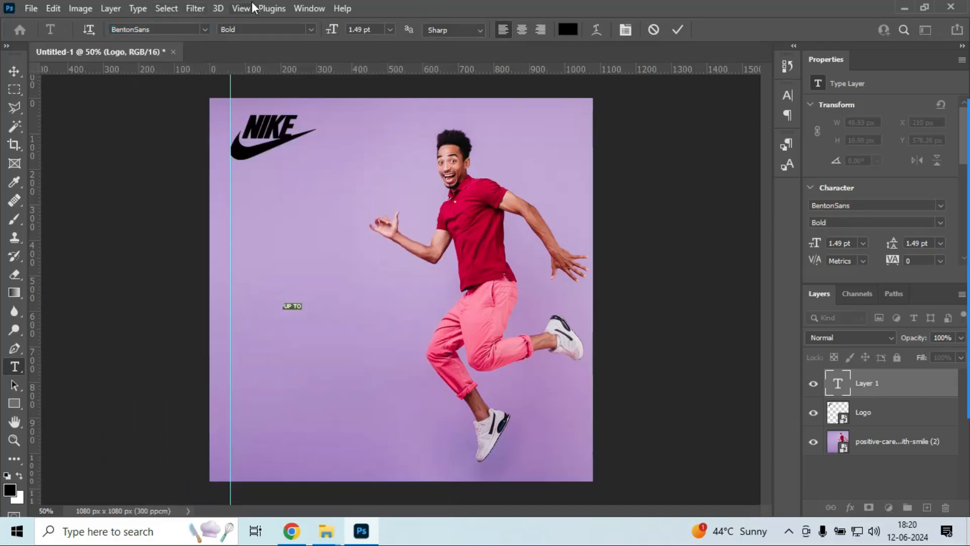
click(309, 32)
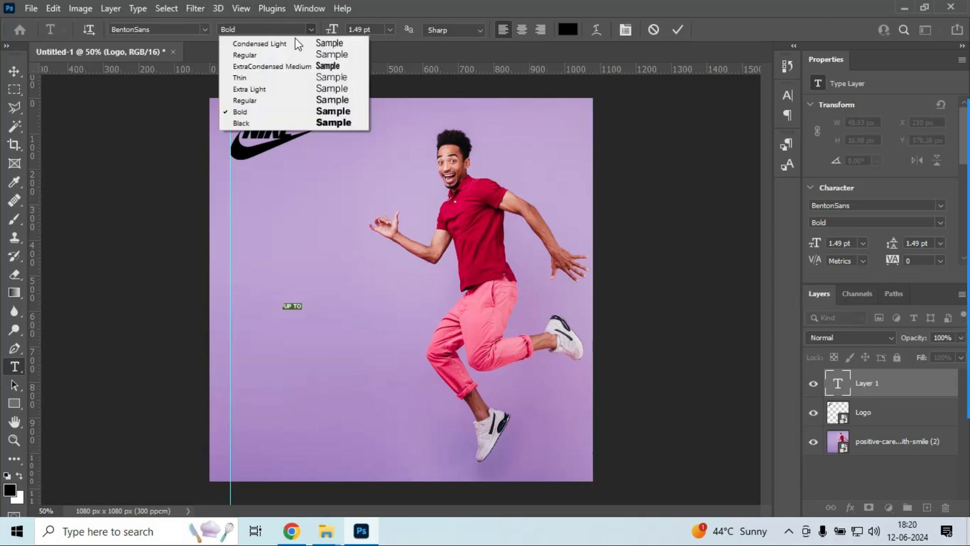
click(259, 53)
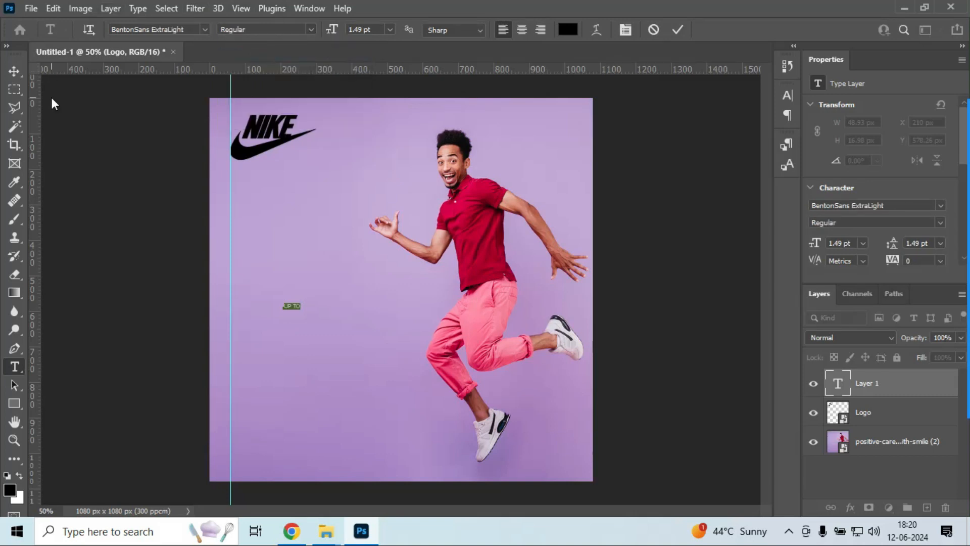
click(20, 73)
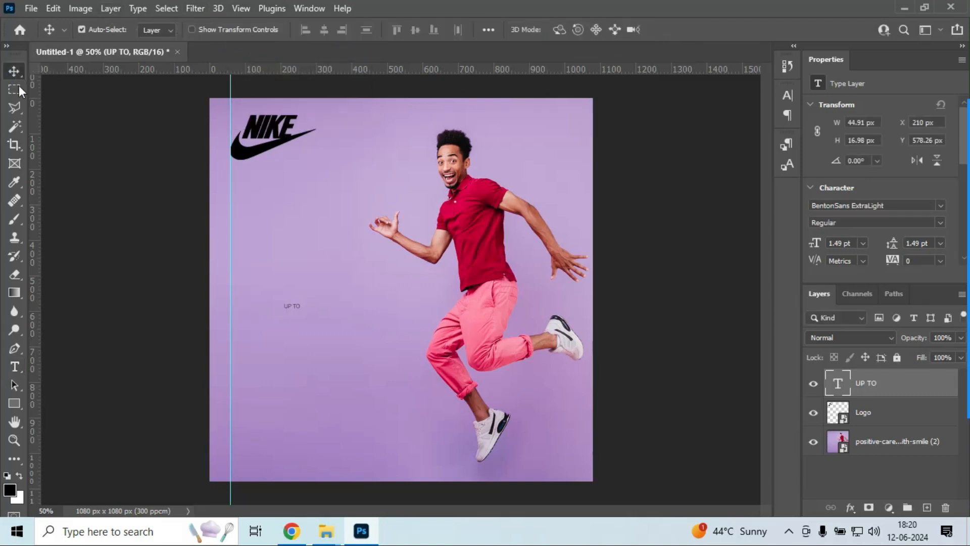
Step: Set the UP TO text's font size to 10 pt
click(16, 360)
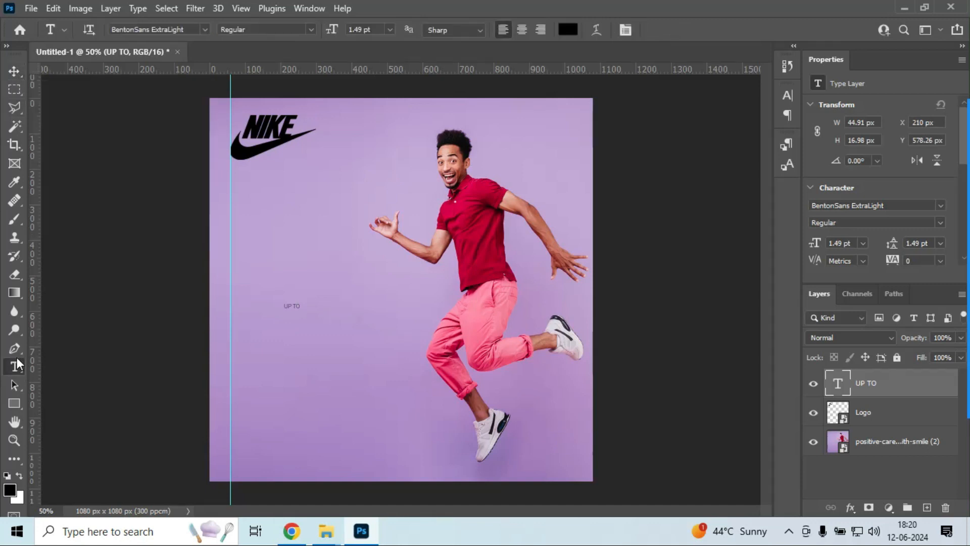
click(359, 29)
text(10)
key(Return)
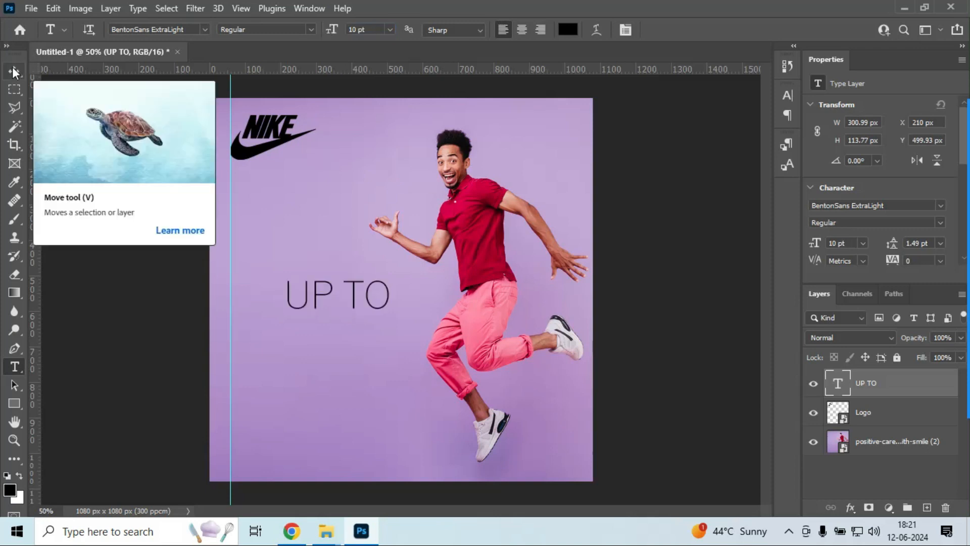
Step: Change the font of the whole UP TO text to BentonSans Regular
click(319, 298)
key(ctrl+a)
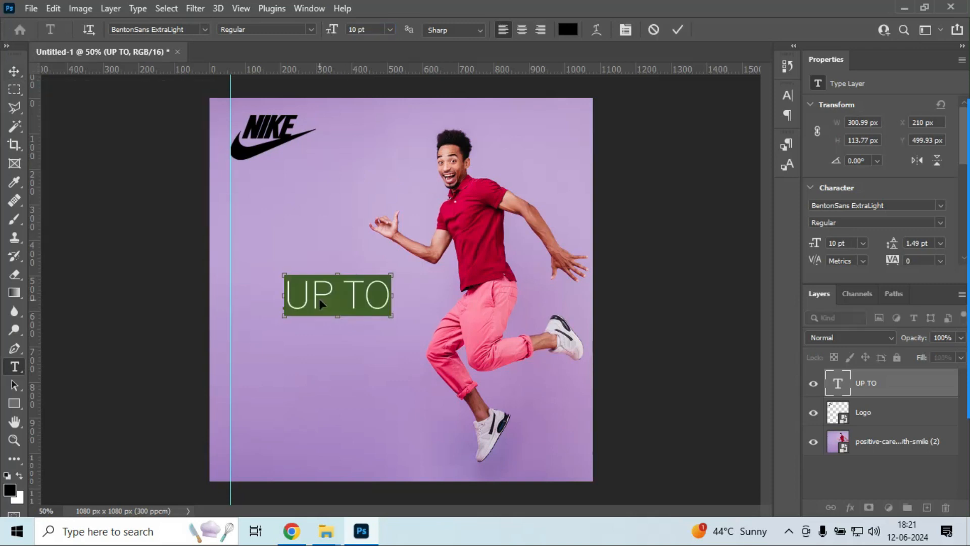
click(187, 29)
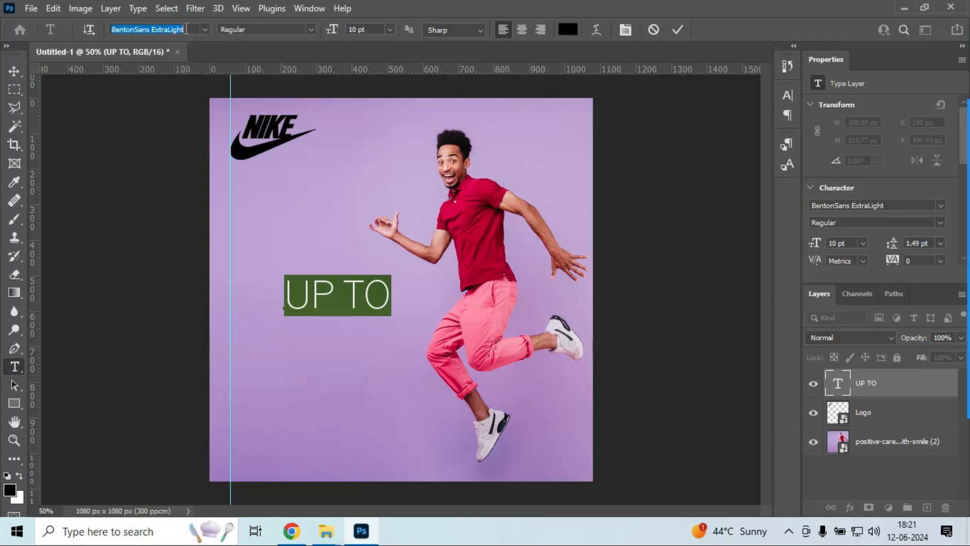
click(187, 29)
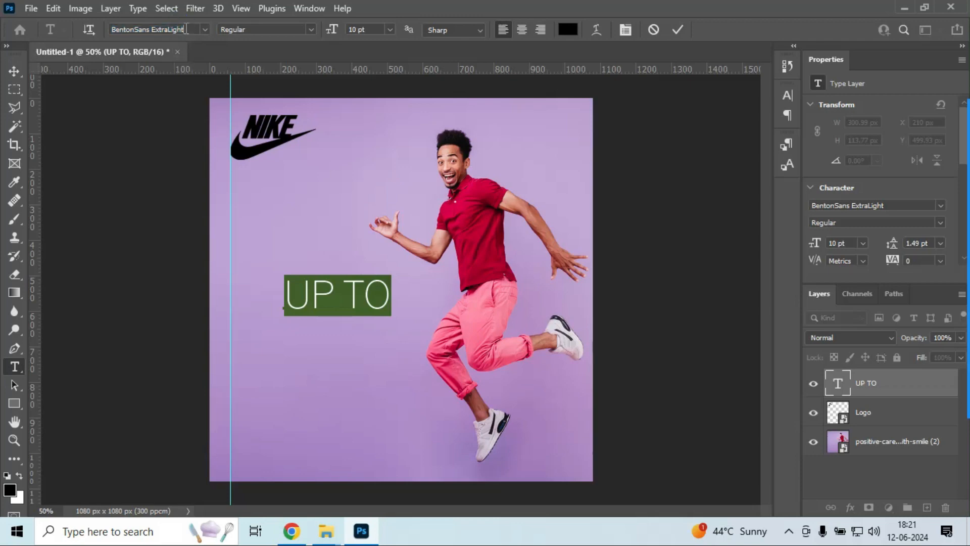
key(BackSpace)
key(BackSpace)
key(BackSpace)
key(BackSpace)
key(BackSpace)
key(BackSpace)
key(BackSpace)
key(BackSpace)
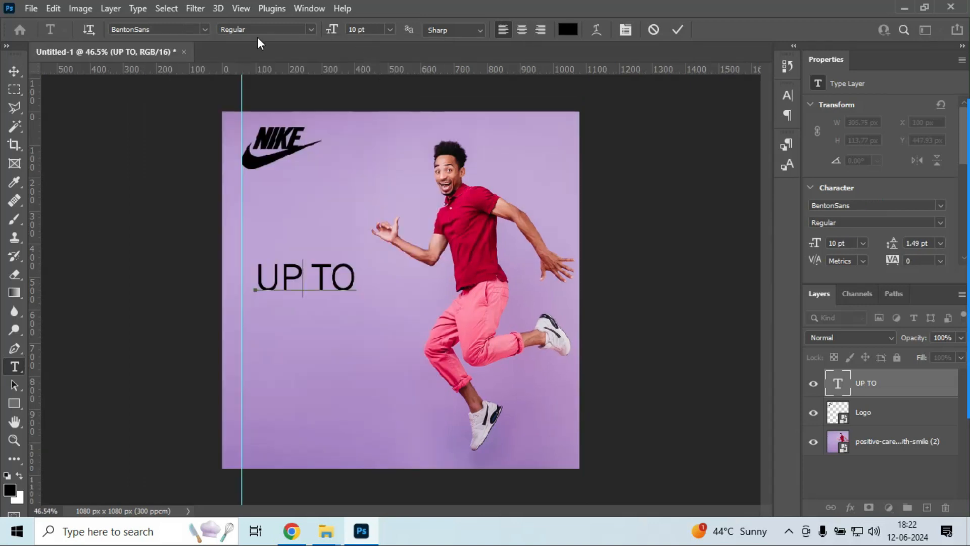
click(15, 71)
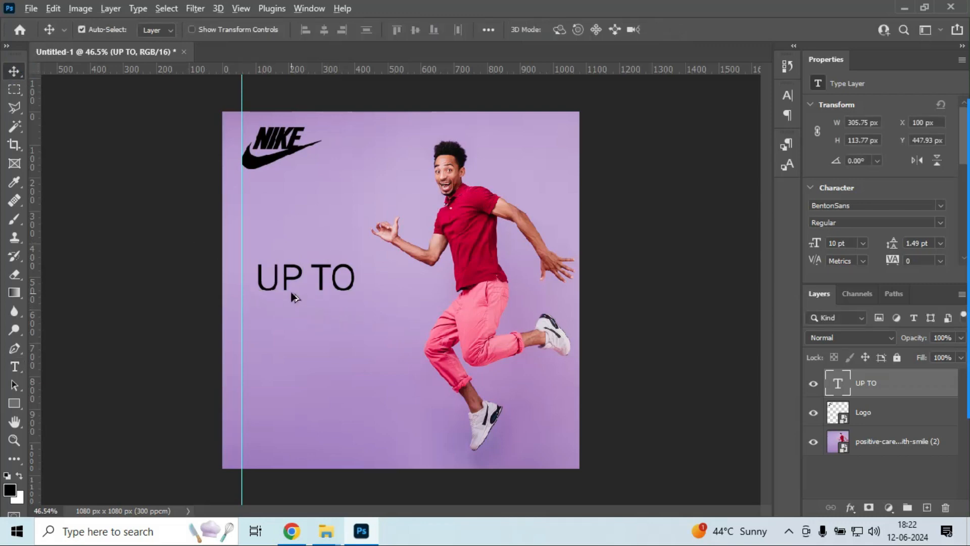
Step: Duplicate the UP TO text layer straight down, placing the copy 115 px below the original
scroll(292, 297, up, 5)
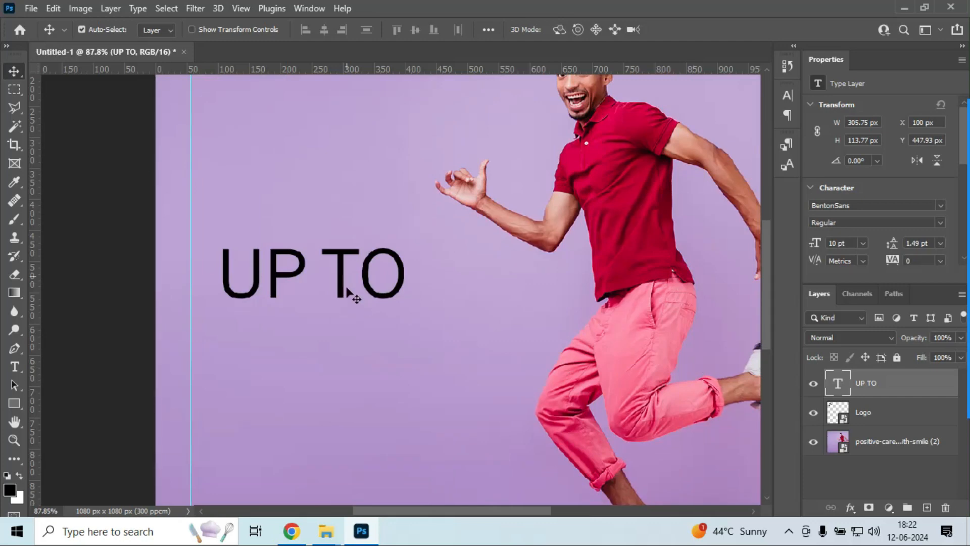
scroll(352, 294, down, 4)
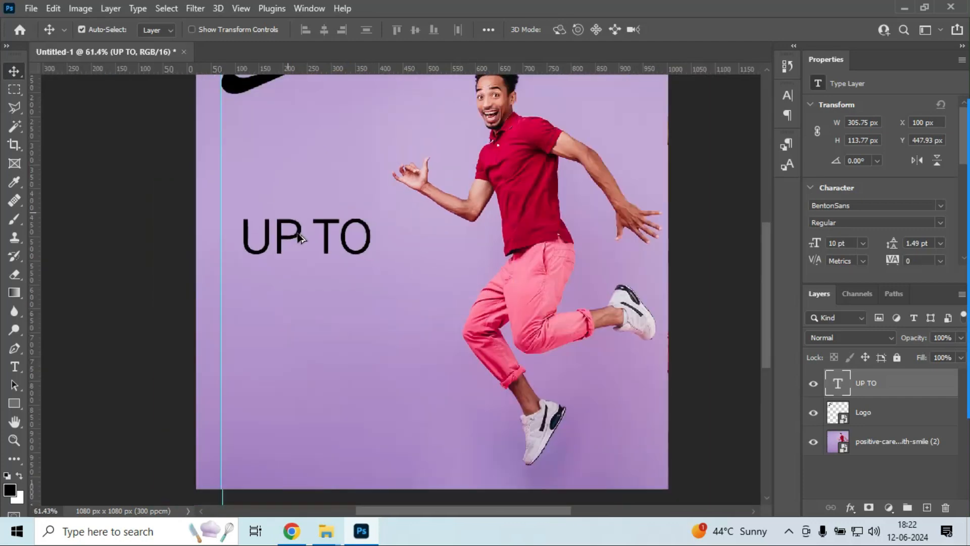
scroll(300, 238, up, 2)
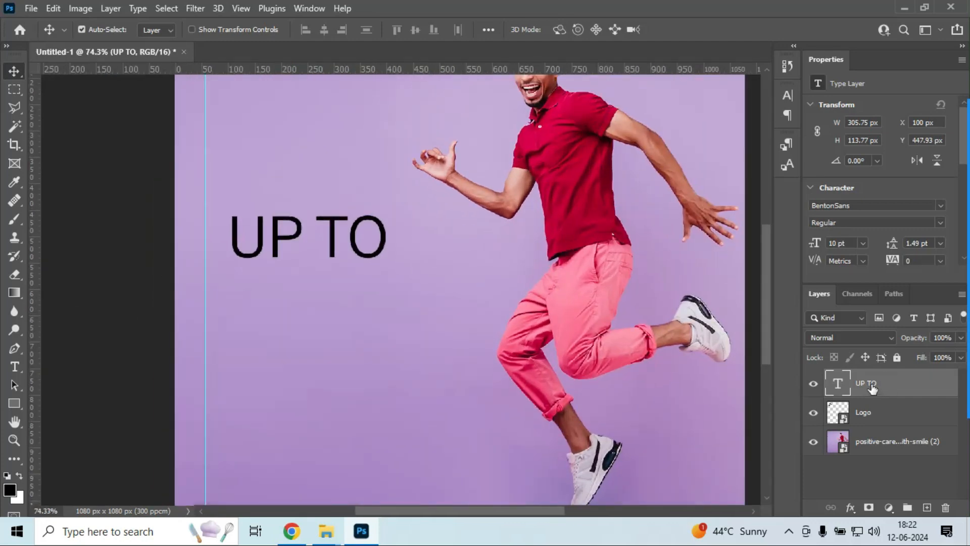
scroll(384, 255, down, 1)
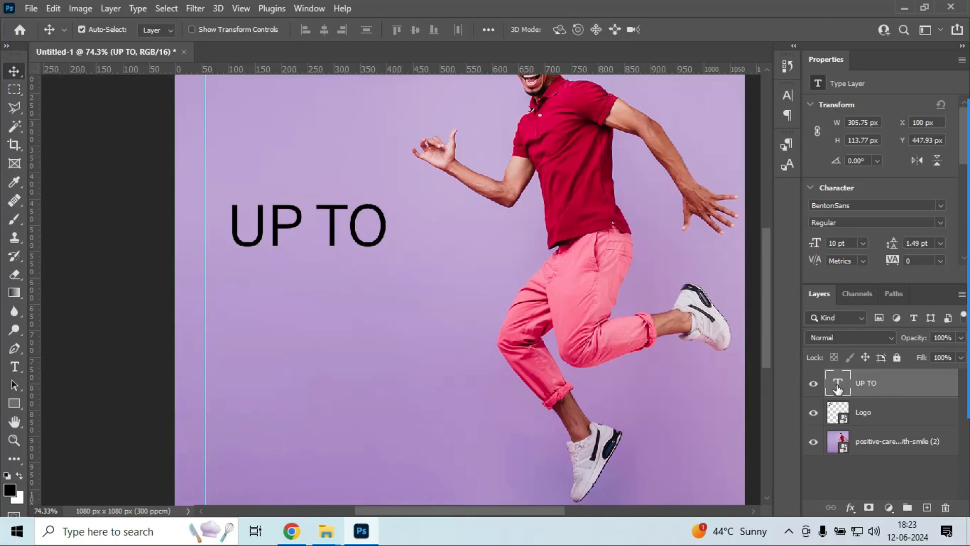
key(ctrl)
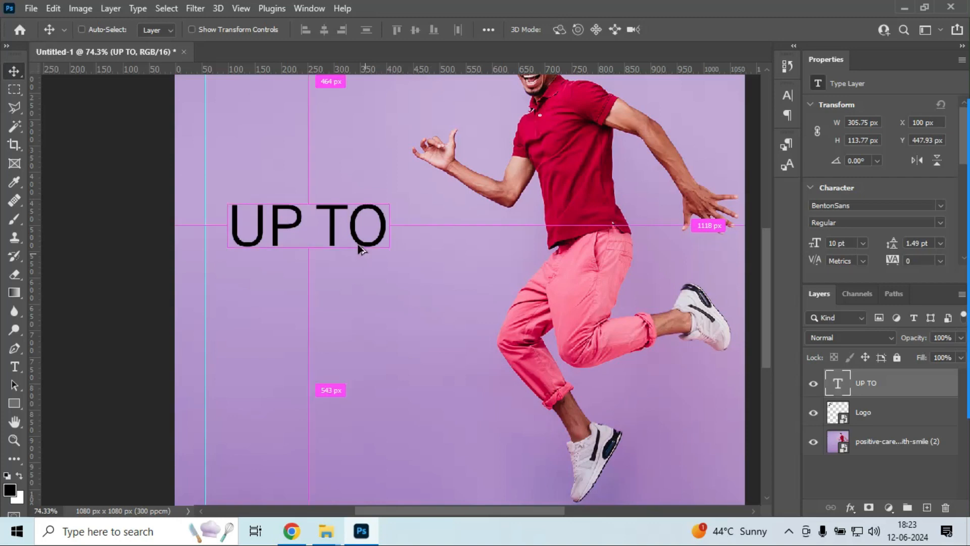
click(333, 224)
drag(333, 228, 335, 285)
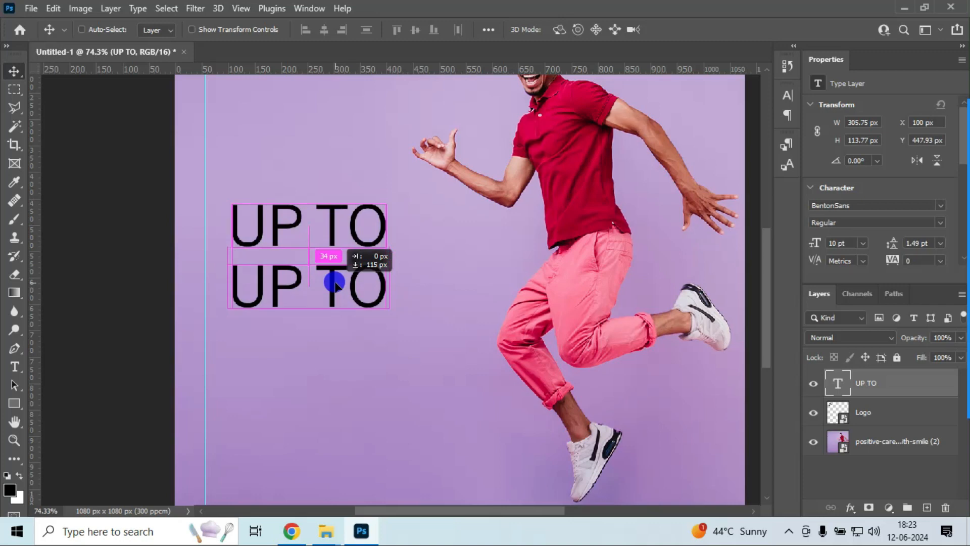
drag(335, 286, 335, 286)
Step: Replace the duplicated text line with "60 %"
double_click(335, 283)
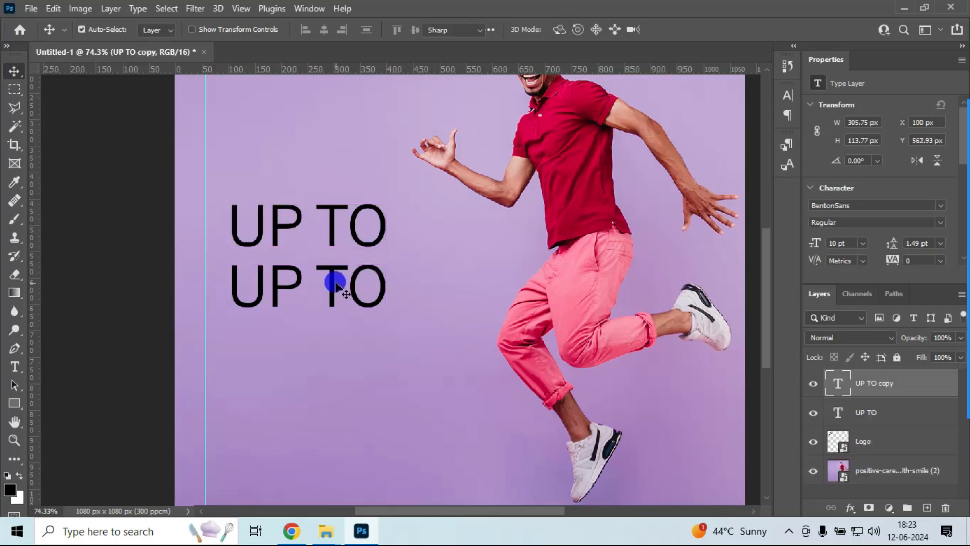
click(334, 280)
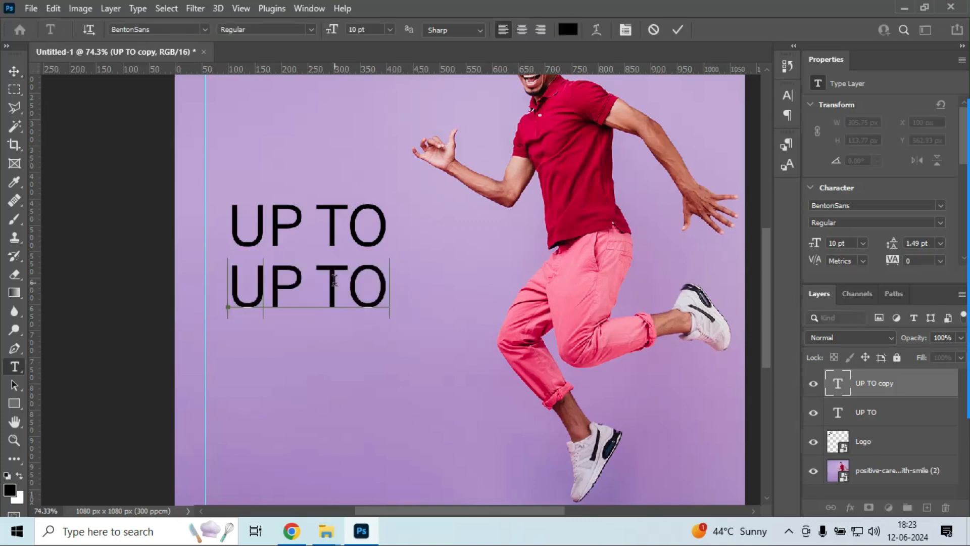
key(ctrl+a)
text(60)
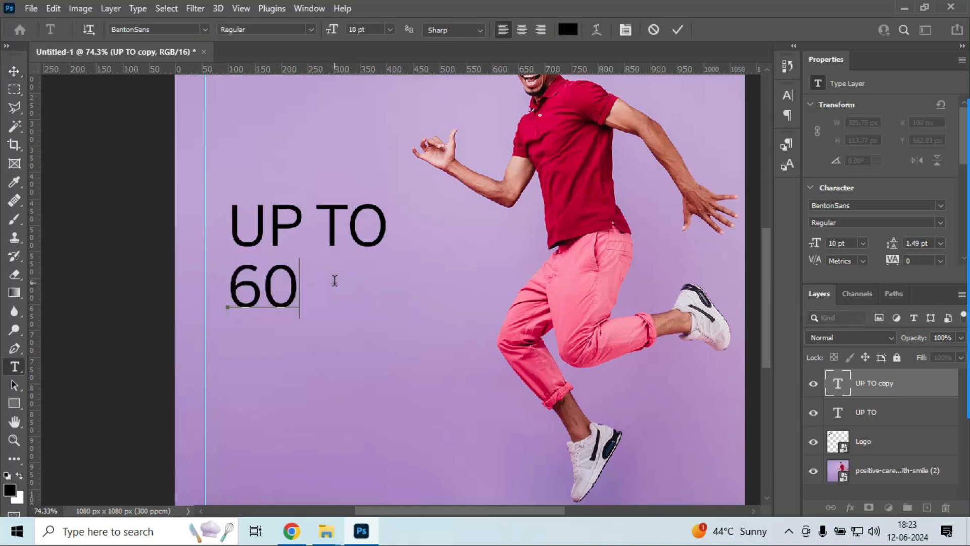
text( %)
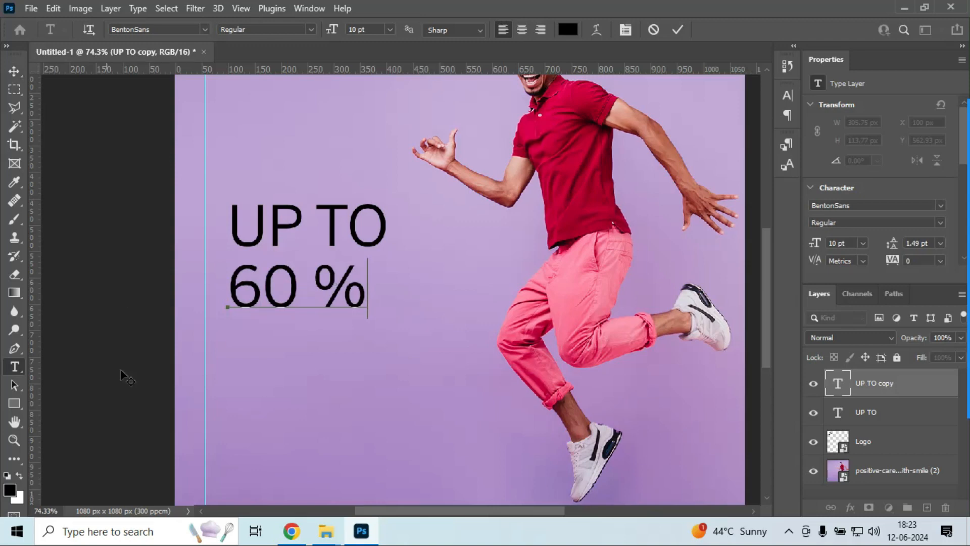
Step: Set the 60 % text to the Benton Sans Black font
click(236, 291)
drag(238, 292, 384, 279)
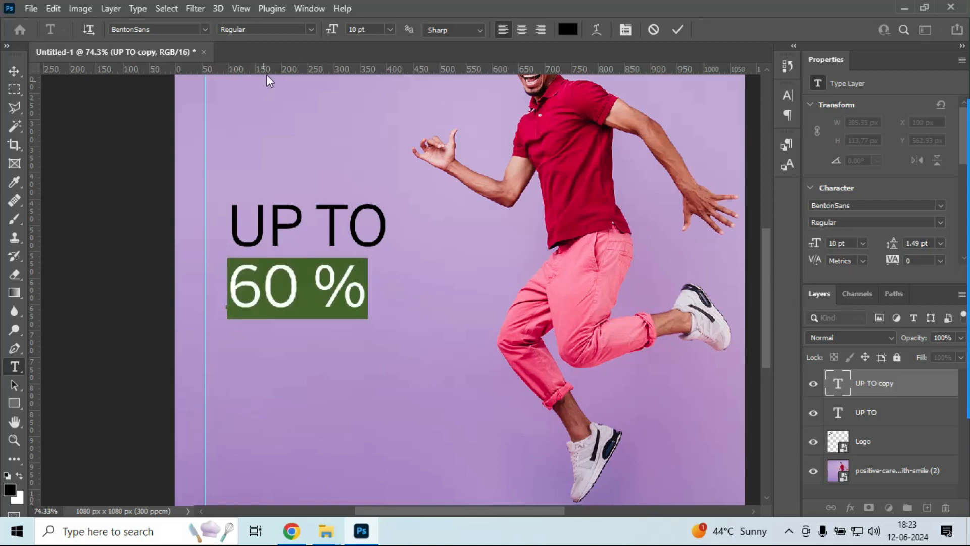
click(313, 29)
click(311, 28)
click(186, 29)
click(190, 32)
key(BackSpace)
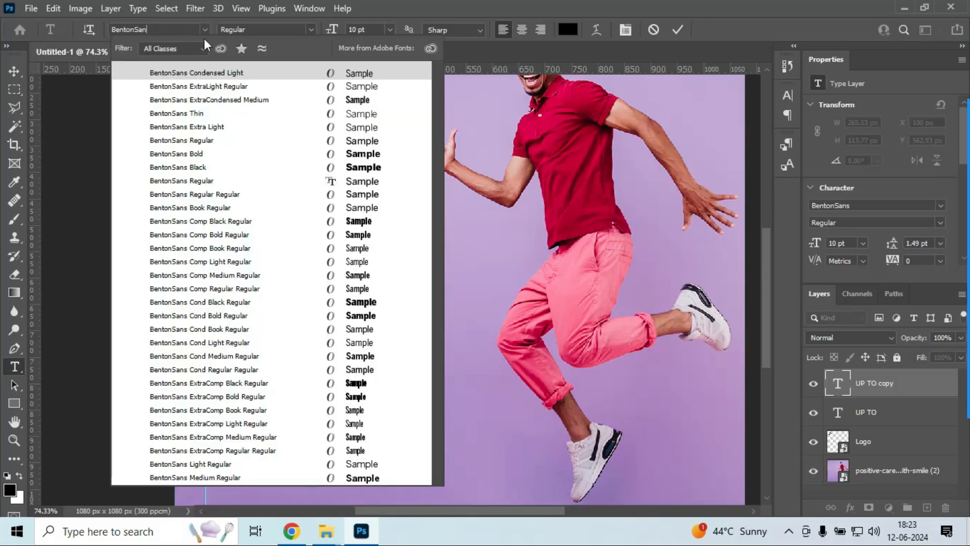
click(197, 168)
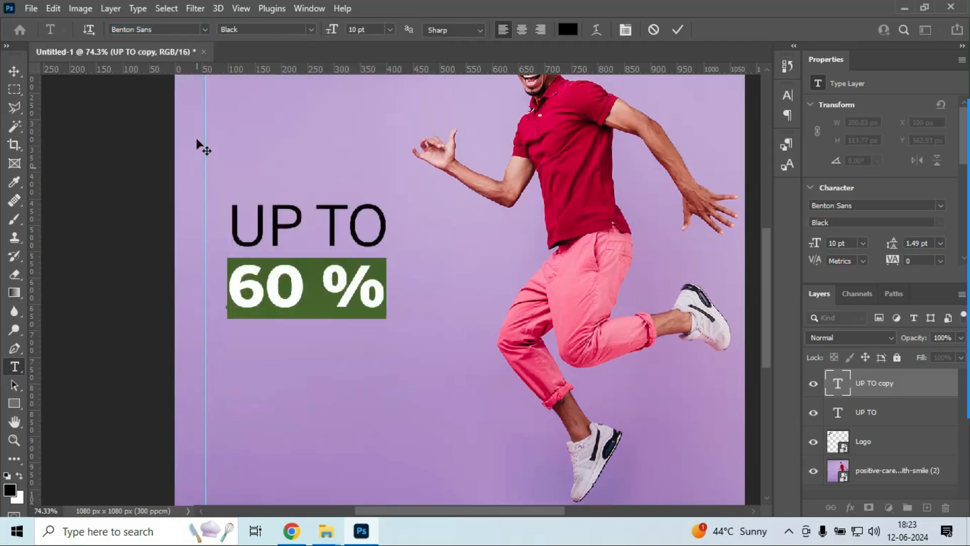
Step: Set the 60 % text's font to BentonSans Bold
click(191, 31)
key(BackSpace)
key(BackSpace)
key(BackSpace)
key(BackSpace)
key(BackSpace)
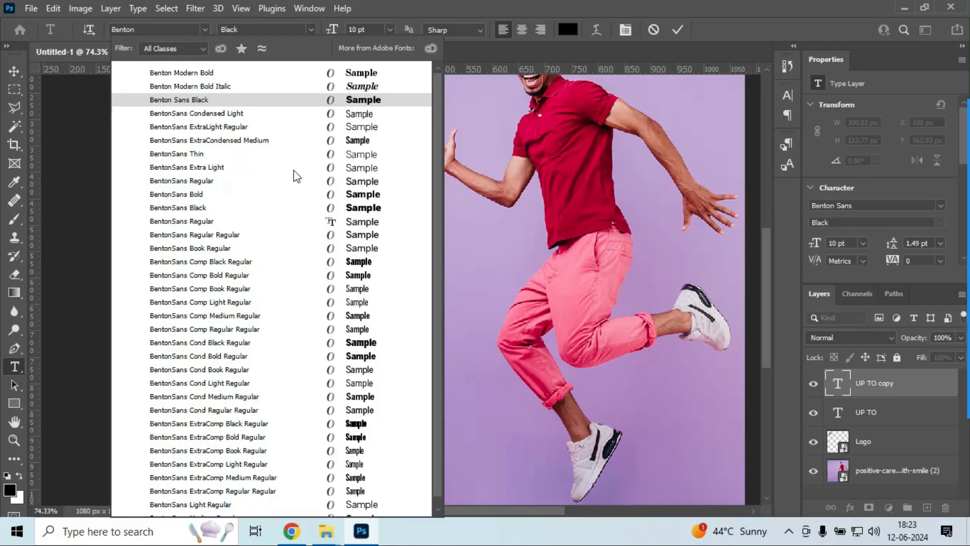
click(352, 195)
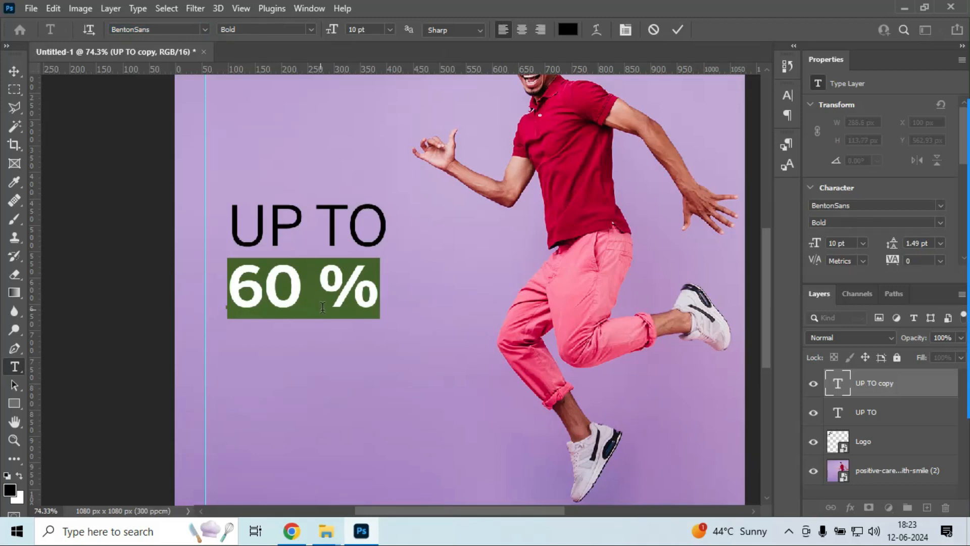
click(14, 73)
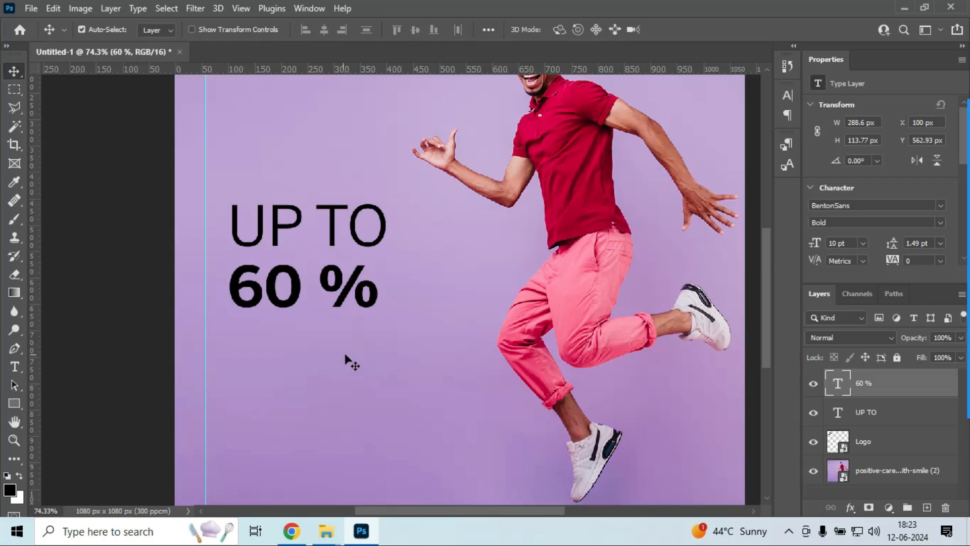
Step: Duplicate the 60 % text layer 115 px straight down and replace the copy's text with "DISCOUNT"
scroll(352, 360, down, 5)
scroll(362, 303, up, 3)
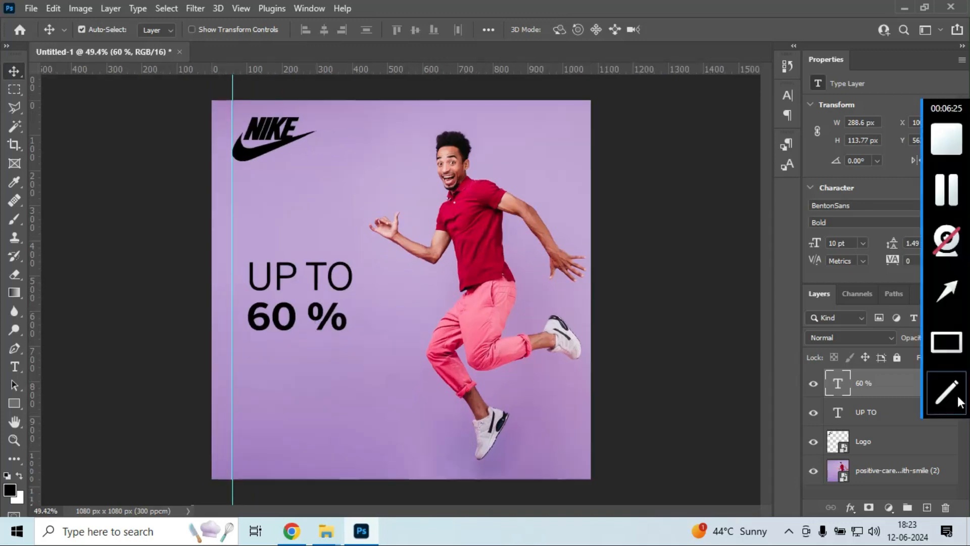
drag(288, 323, 288, 367)
double_click(288, 364)
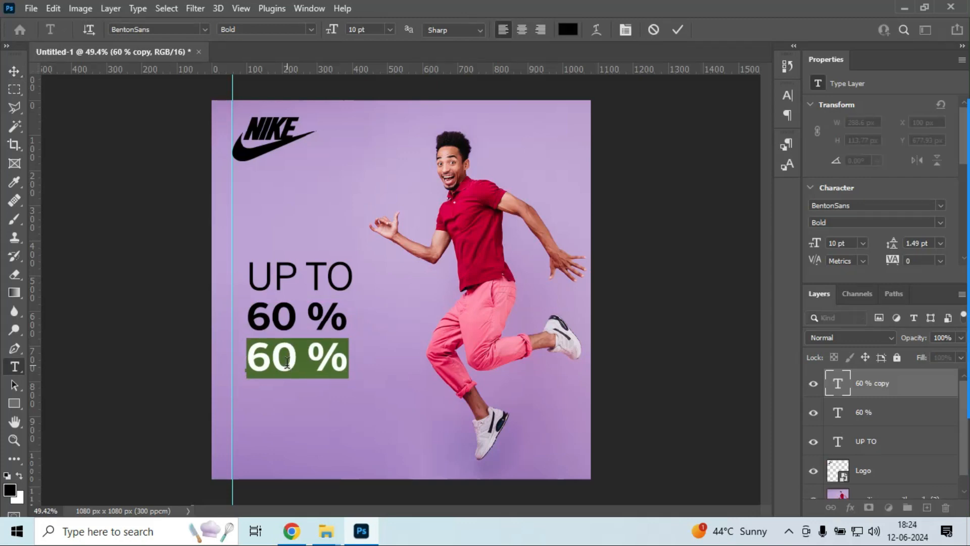
click(287, 362)
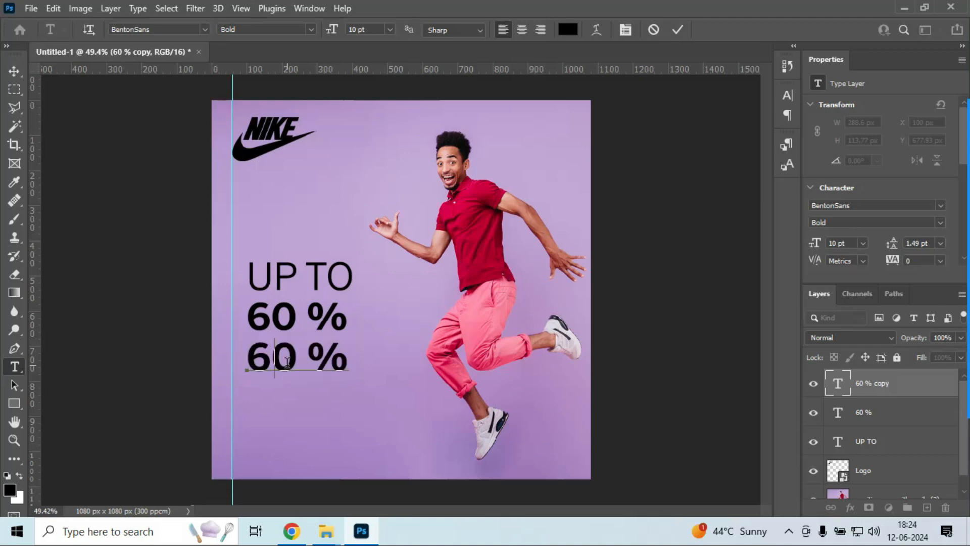
key(ctrl+a)
text(DI)
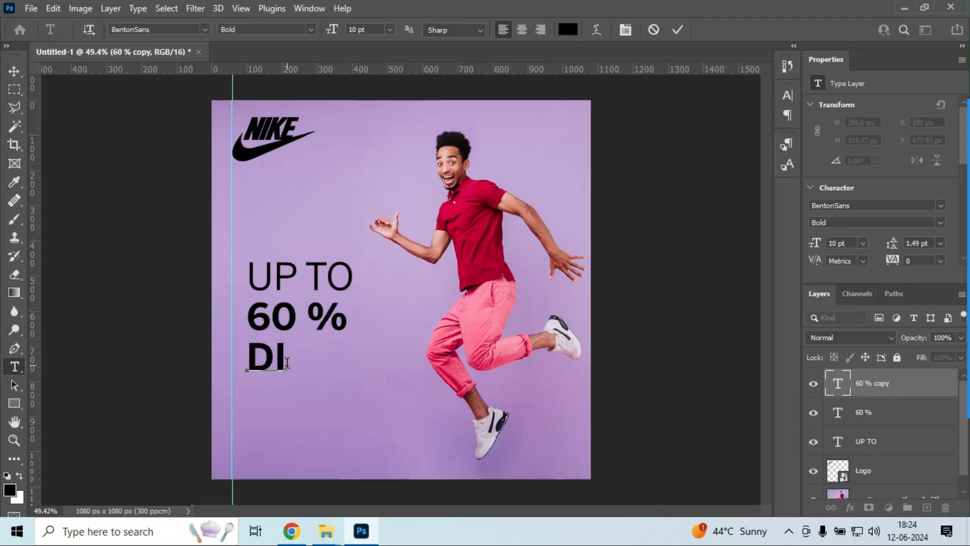
text(SCOUNT)
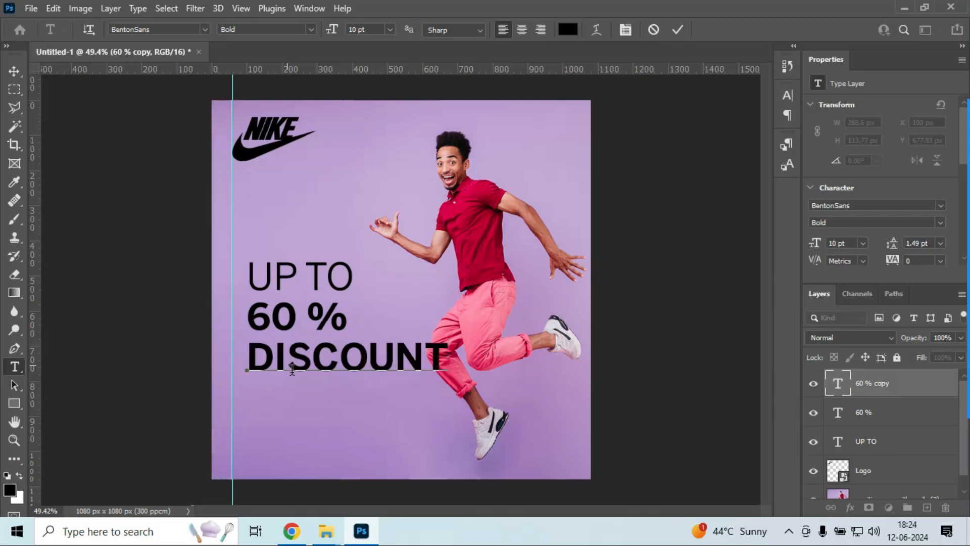
click(13, 71)
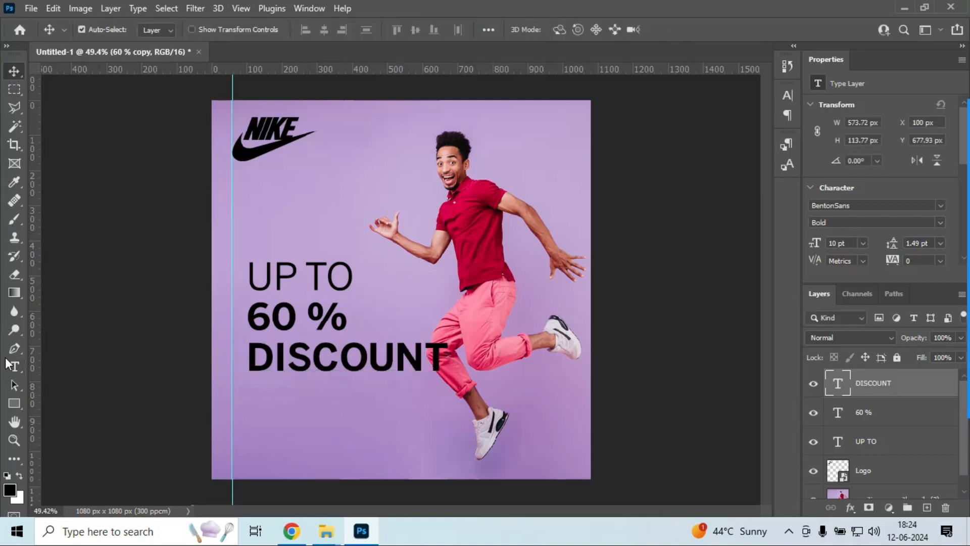
Step: Check the UP TO text's font and set the DISCOUNT text to BentonSans Condensed Light
click(12, 366)
click(273, 275)
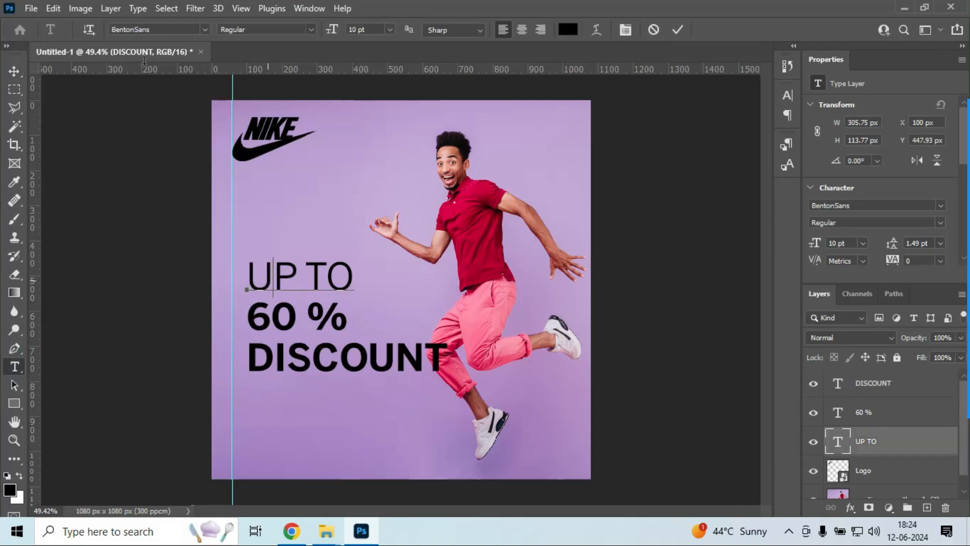
click(152, 29)
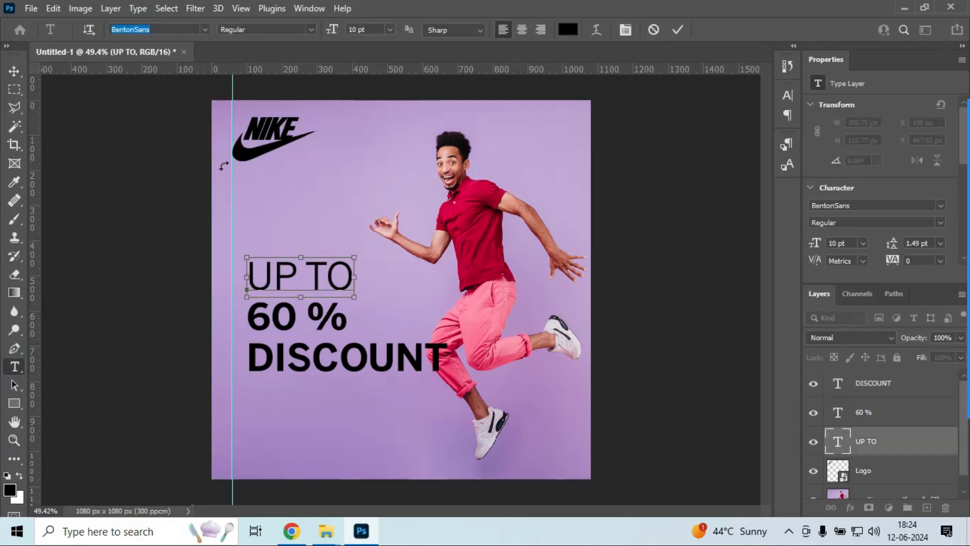
click(12, 71)
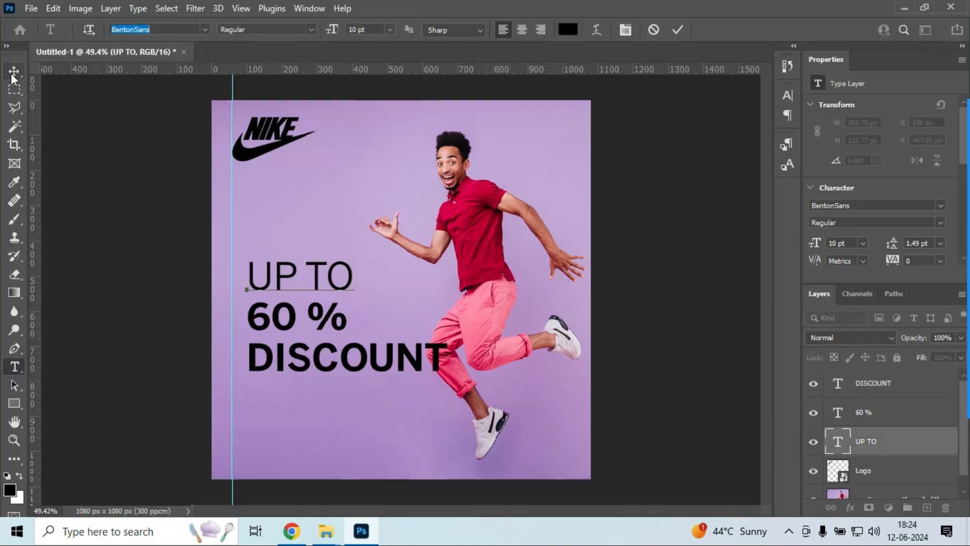
right_click(336, 368)
click(354, 377)
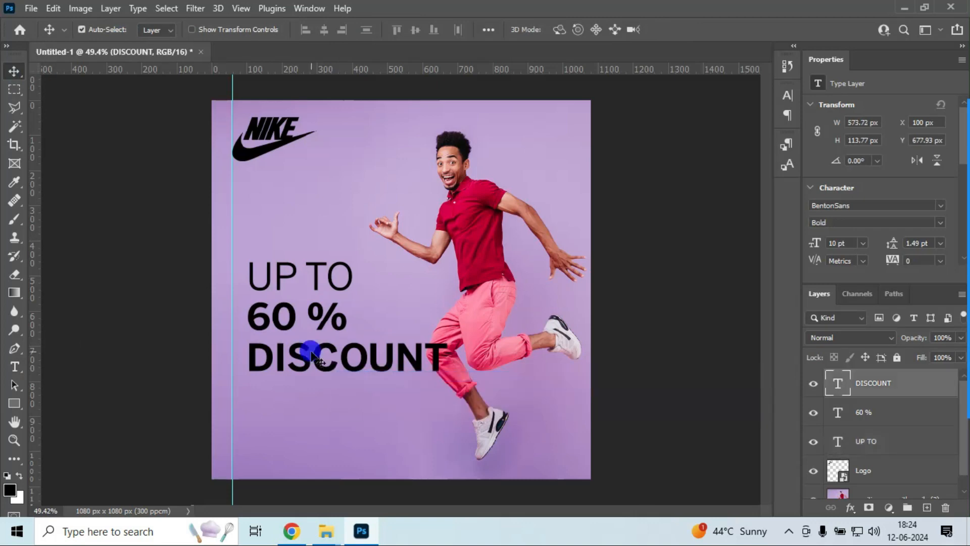
double_click(311, 355)
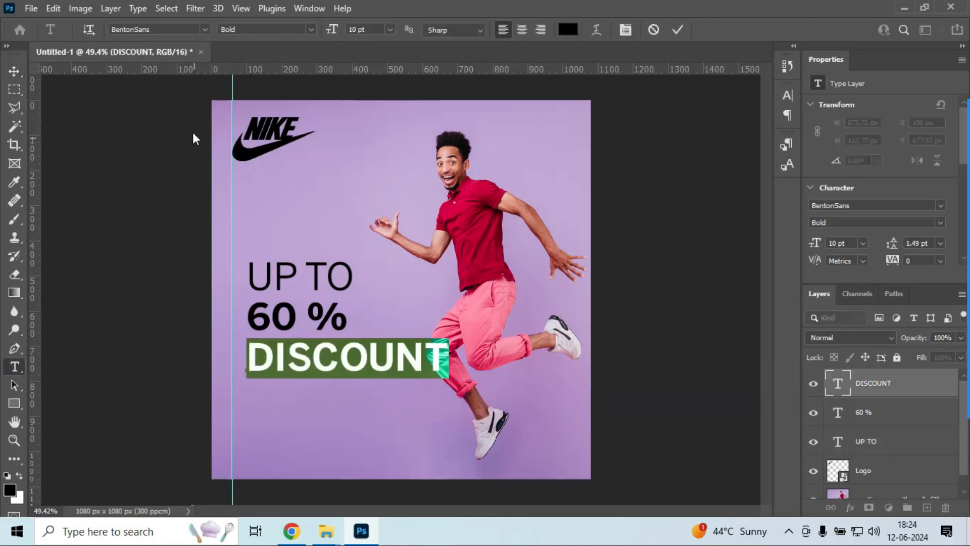
click(169, 29)
click(169, 29)
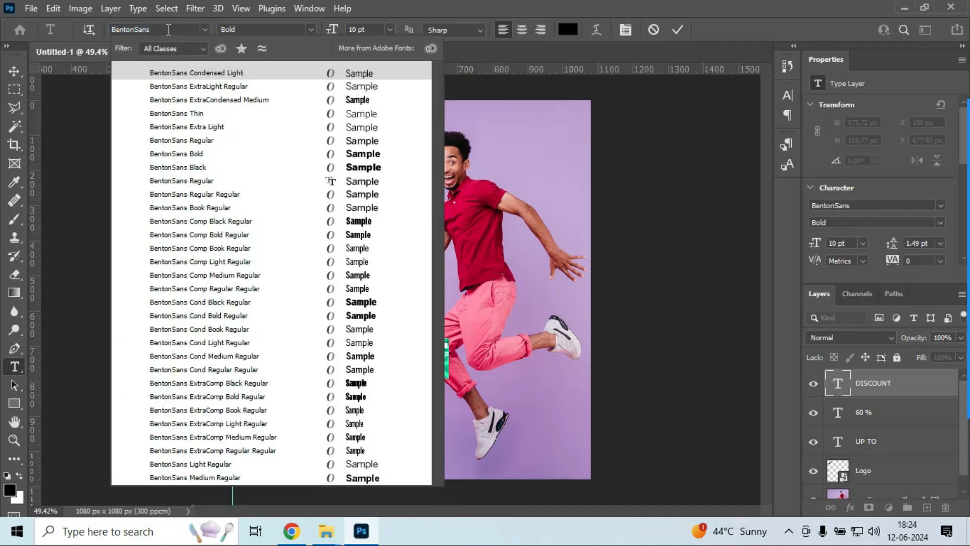
click(168, 29)
key(Return)
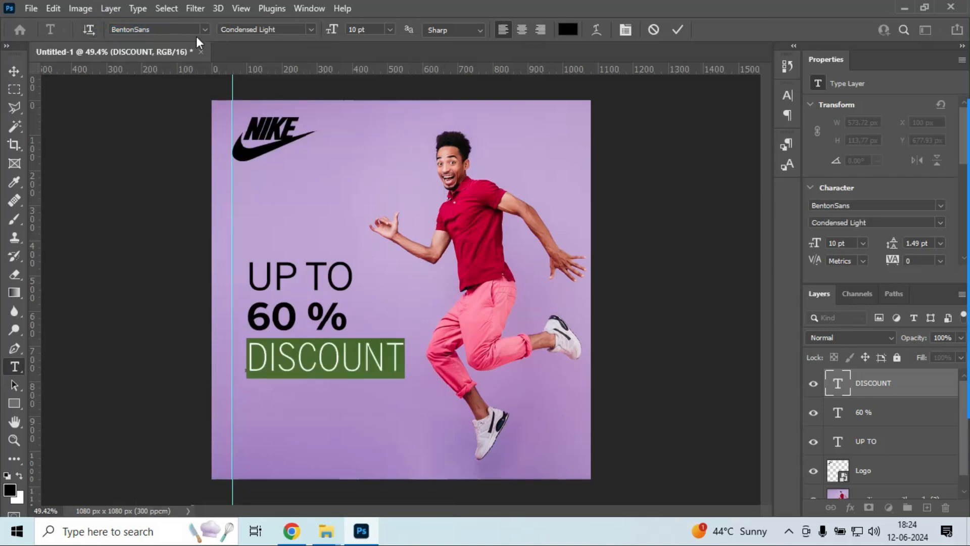
Step: Set the DISCOUNT text's font to BentonSans ExtraLight Regular
click(311, 29)
click(262, 52)
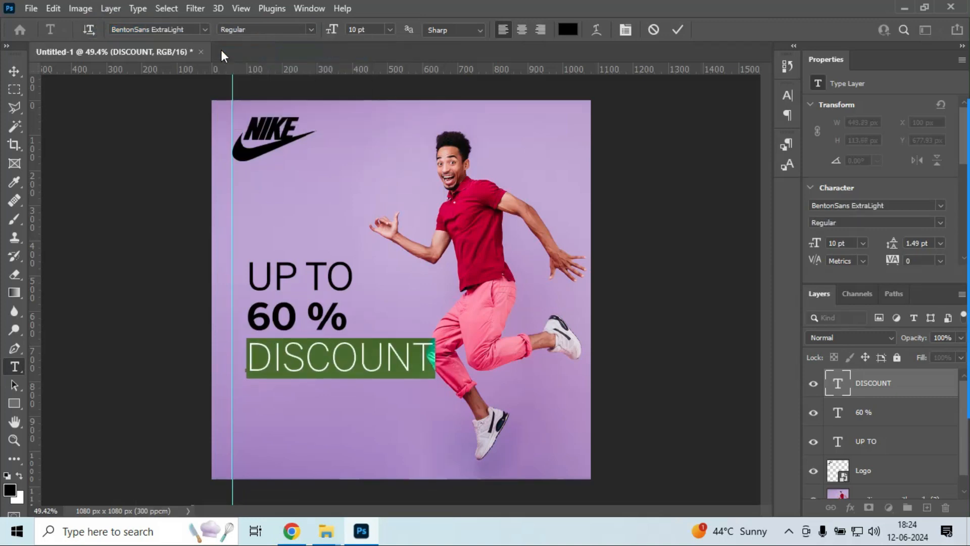
click(14, 72)
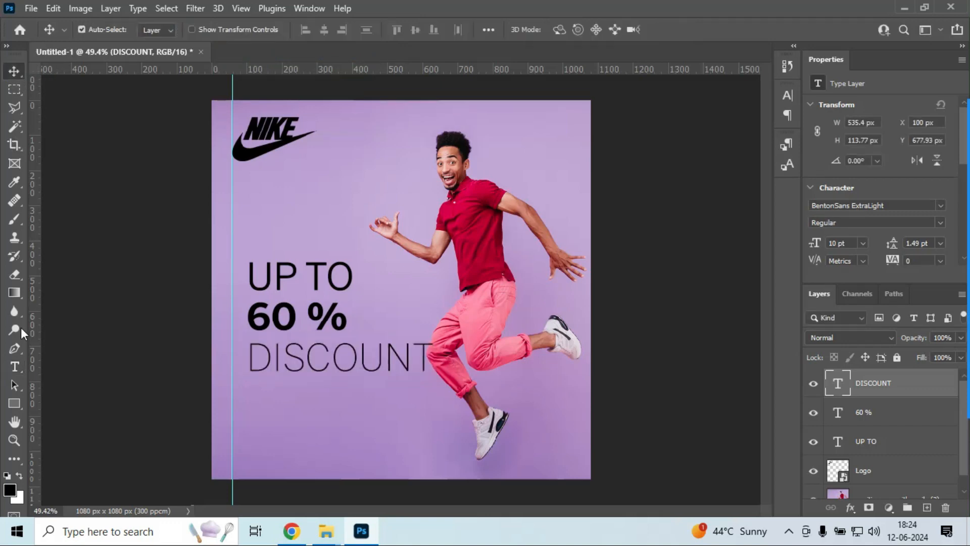
Step: Set the DISCOUNT text's font to BentonSans Regular
click(14, 367)
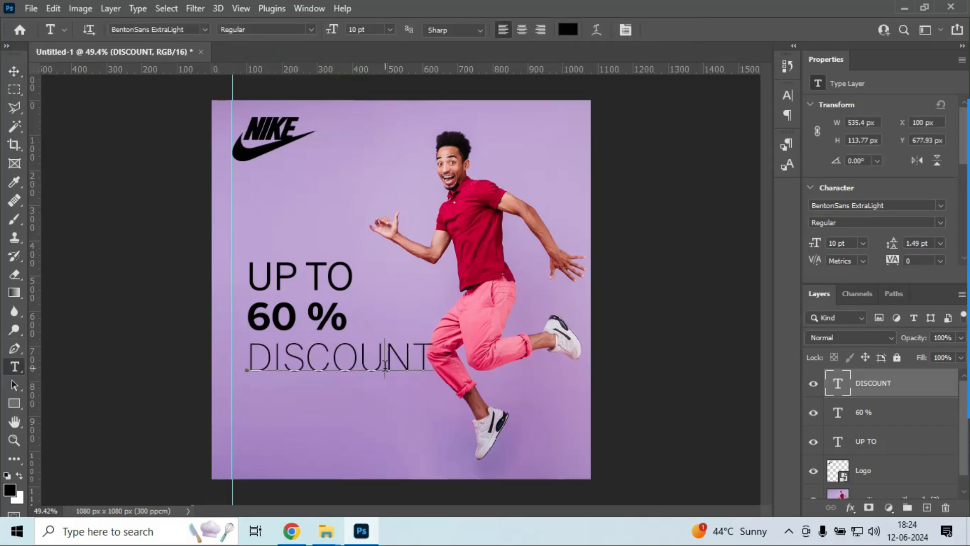
click(385, 364)
key(ctrl+a)
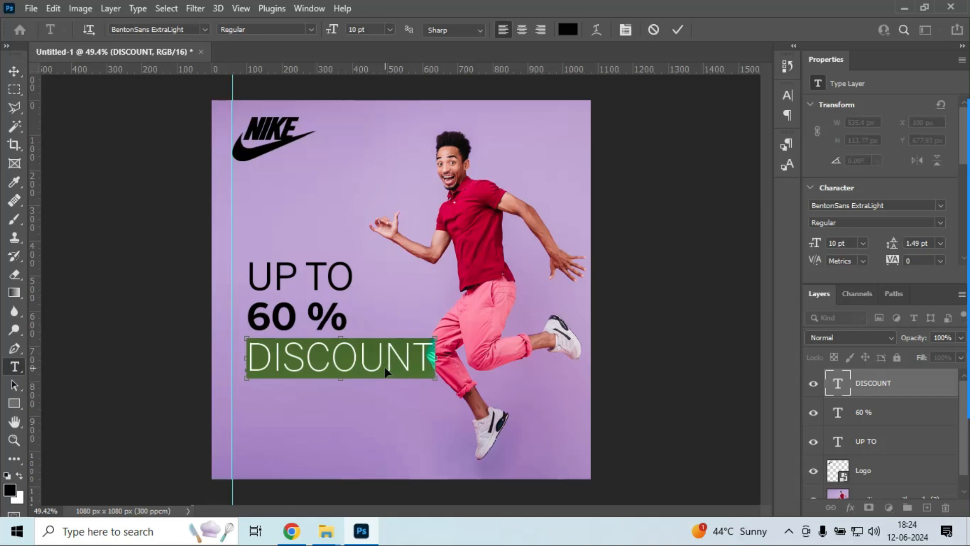
click(194, 29)
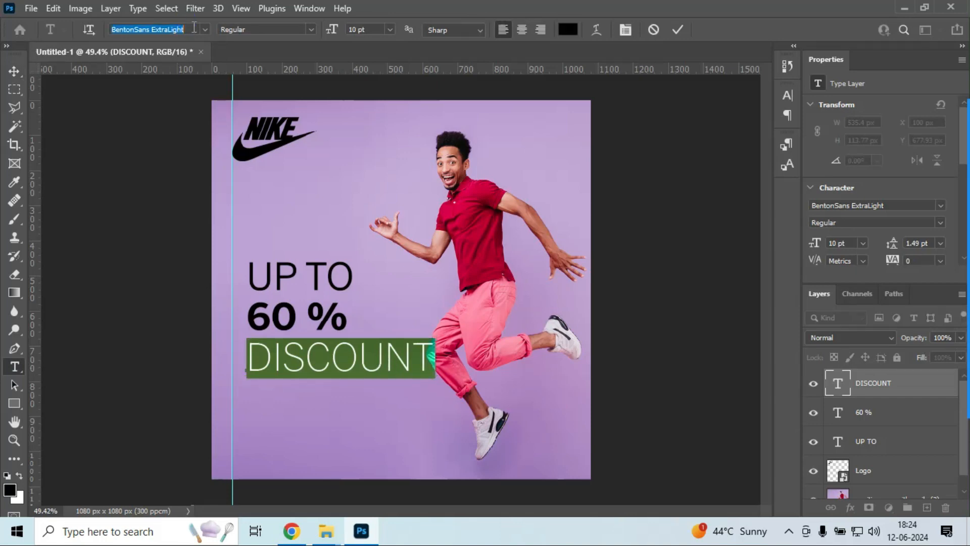
click(194, 28)
key(BackSpace)
key(BackSpace)
key(BackSpace)
key(BackSpace)
key(BackSpace)
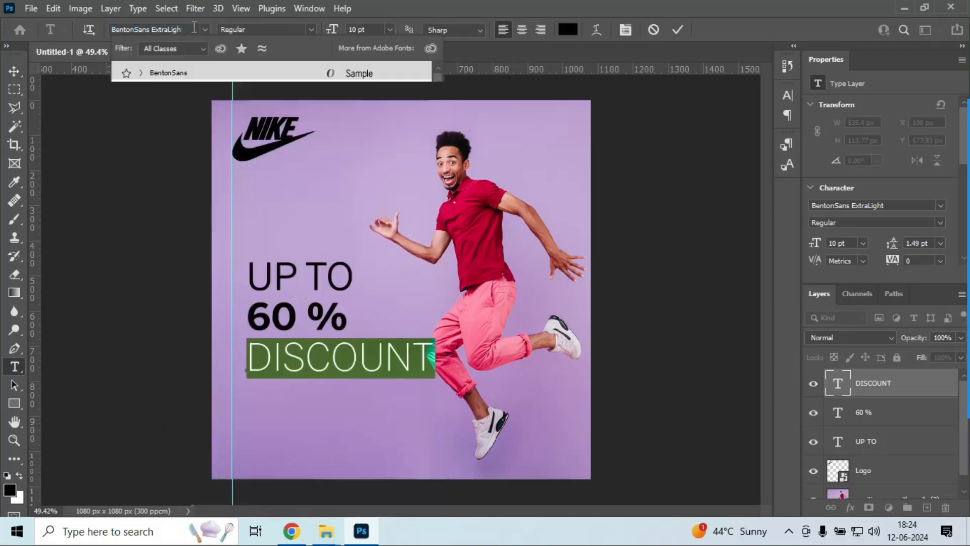
key(BackSpace)
key(BackSpace)
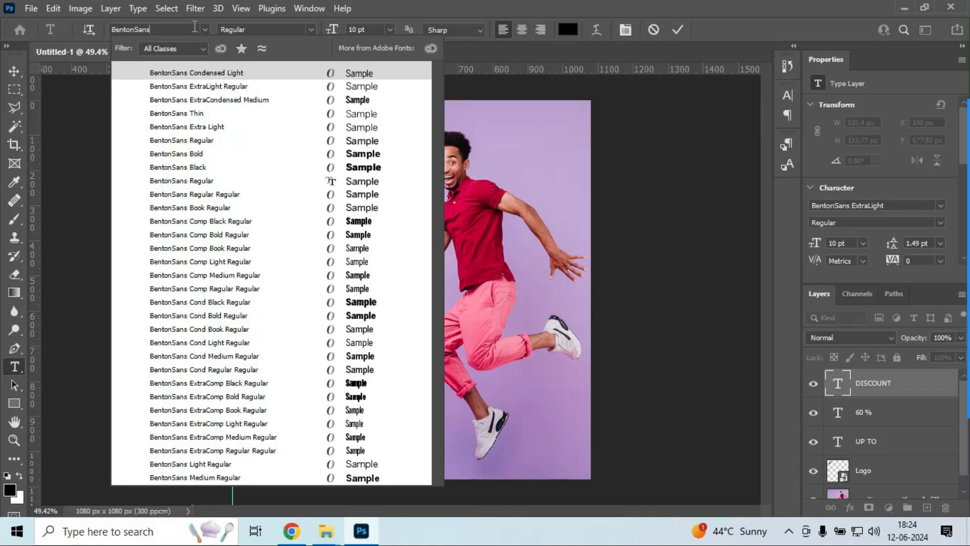
click(201, 182)
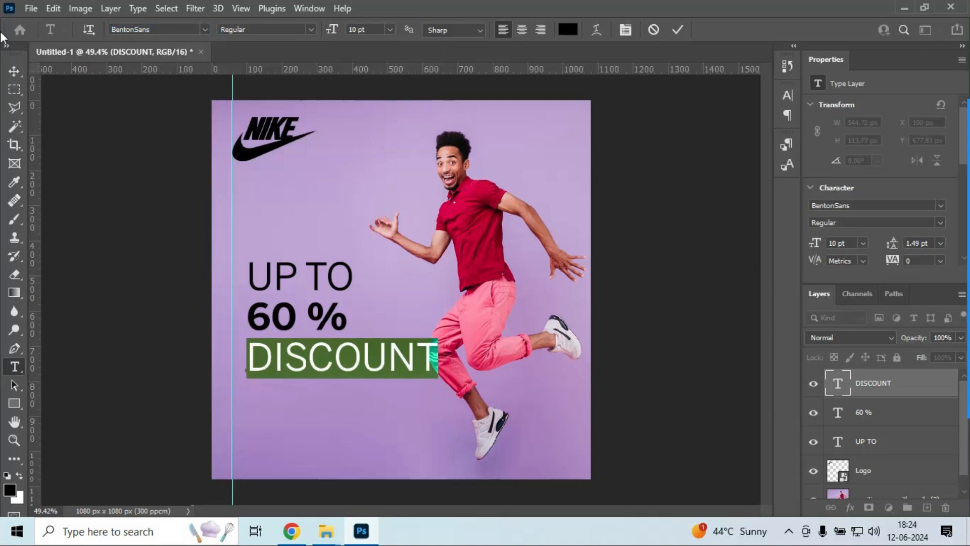
click(14, 70)
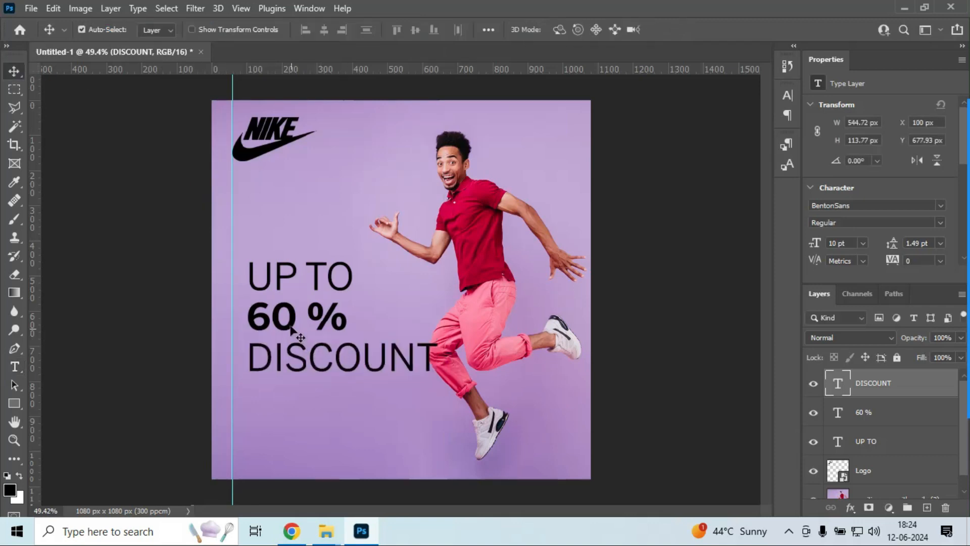
Step: Set the font size of the 60 % text to 20 pt
click(14, 366)
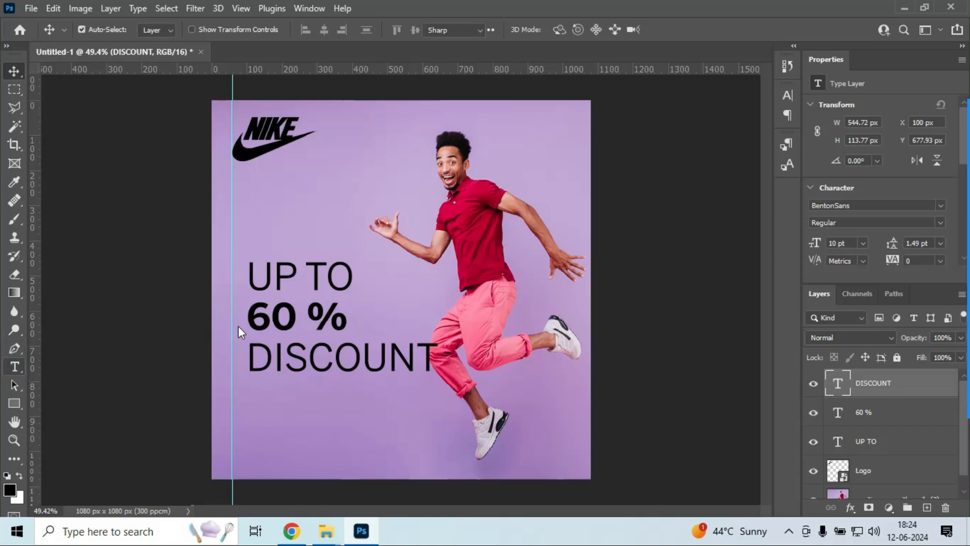
click(270, 319)
key(ctrl+a)
click(372, 28)
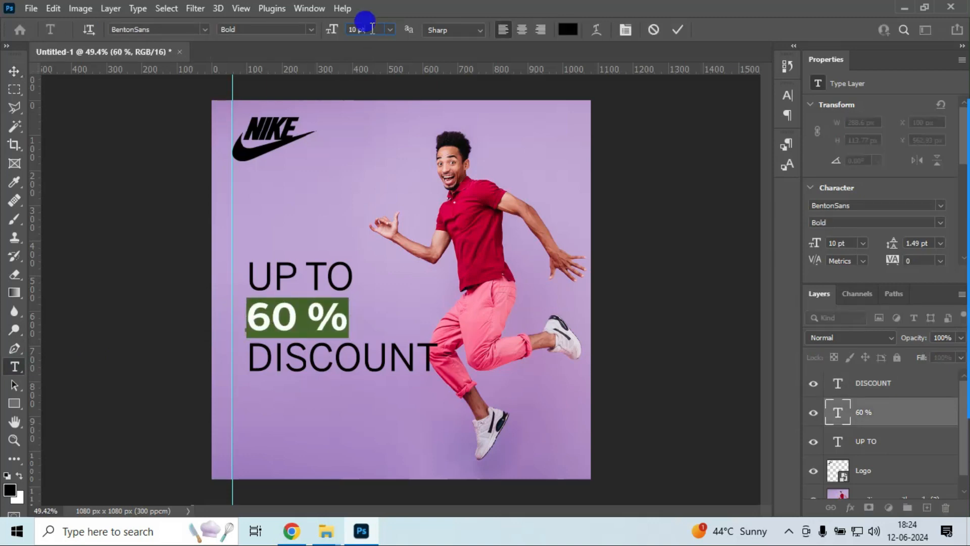
text(2)
key(Return)
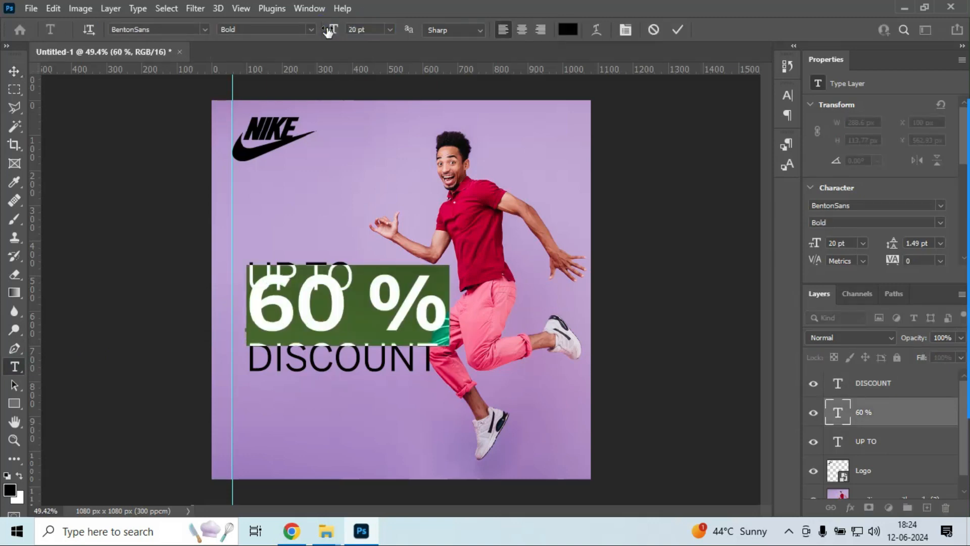
click(12, 70)
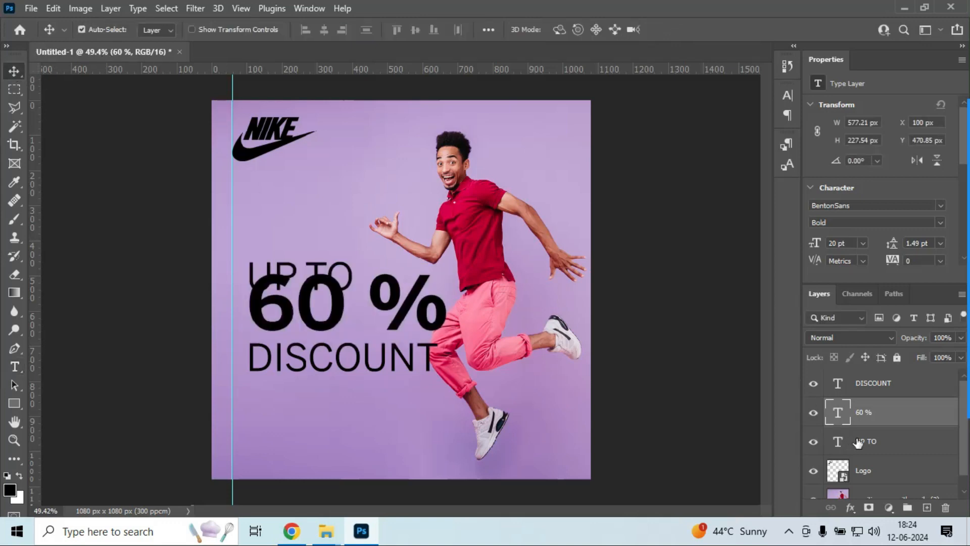
Step: Move the 60 % and DISCOUNT text layers together about 70 px straight down, clear of the UP TO line
shift+click(873, 387)
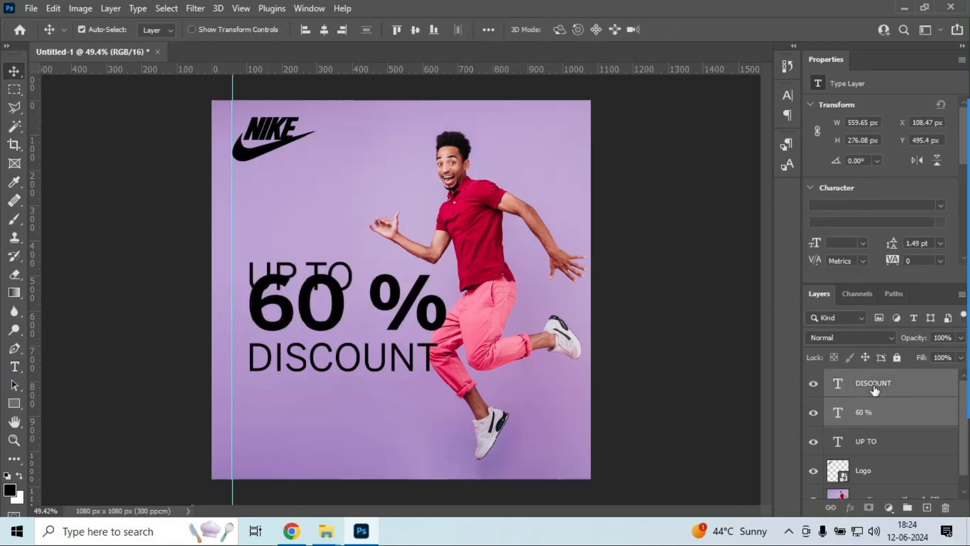
key(shift+Down)
key(shift+Down)
key(shift+Down)
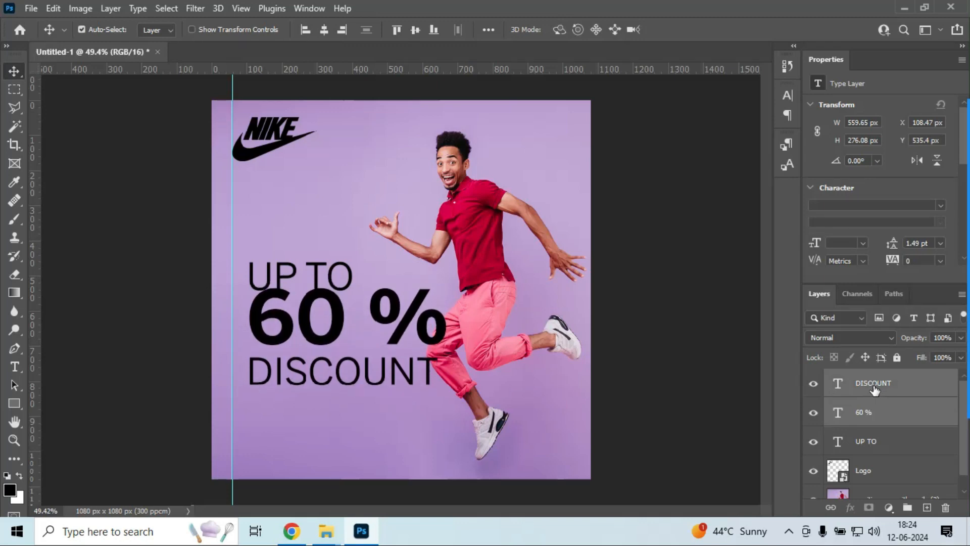
key(Down)
key(Down)
key(Down)
key(Down)
key(Down)
key(Down)
key(Down)
key(Down)
key(Down)
key(Down)
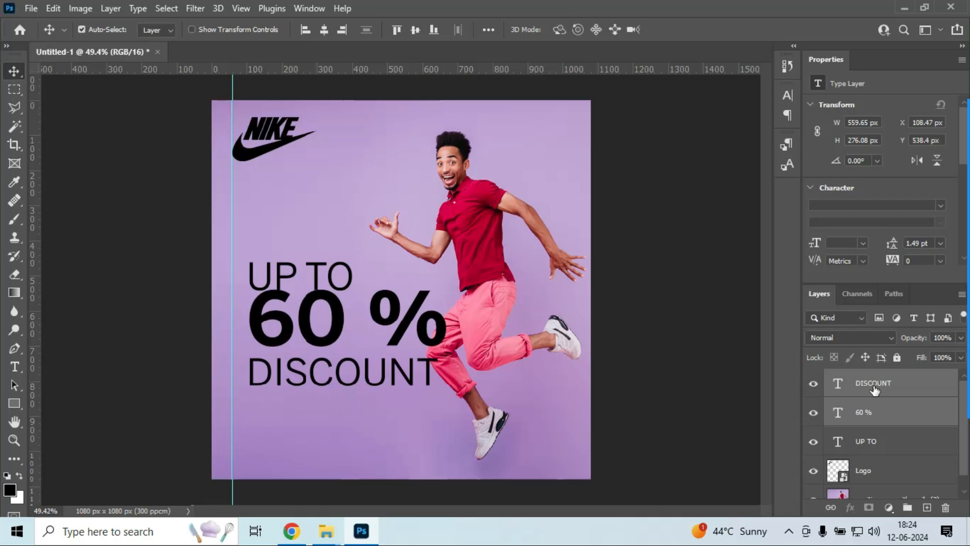
key(Down)
key(Down)
key(Down)
key(Down)
key(Down)
key(Down)
key(Down)
key(Down)
key(Down)
key(Down)
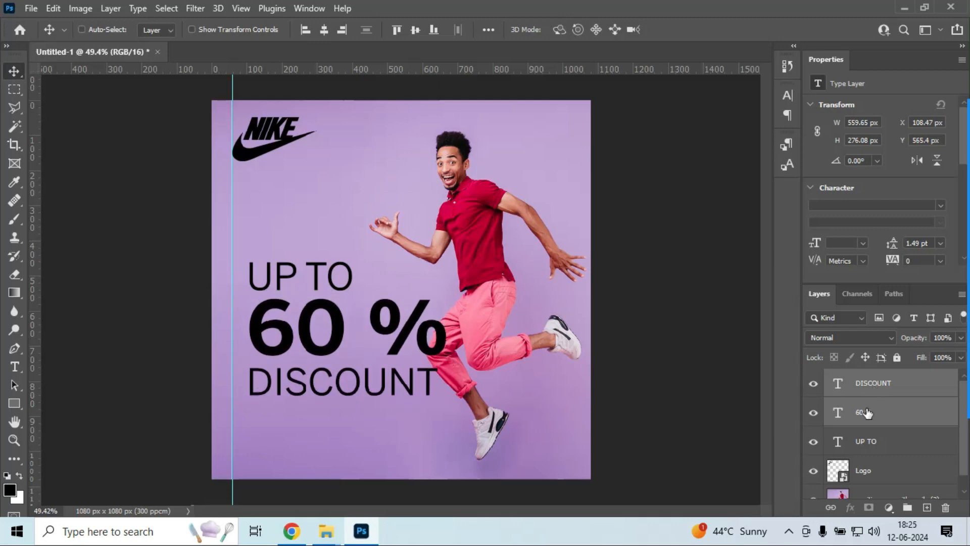
Step: Fine-tune the gap below the 60 % line by moving only the DISCOUNT text a net 6 px or so down
ctrl+click(865, 413)
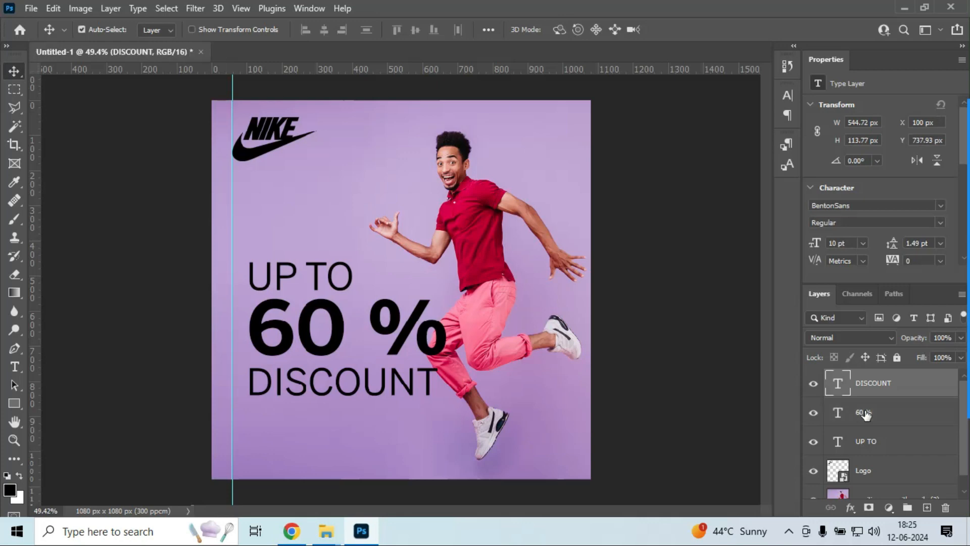
key(Up)
key(Up)
key(Up)
key(Up)
key(Up)
key(Up)
key(Up)
key(Up)
key(Up)
key(Up)
key(Up)
key(Up)
key(Up)
key(Up)
key(Up)
key(Up)
key(Up)
key(Up)
key(Up)
key(Up)
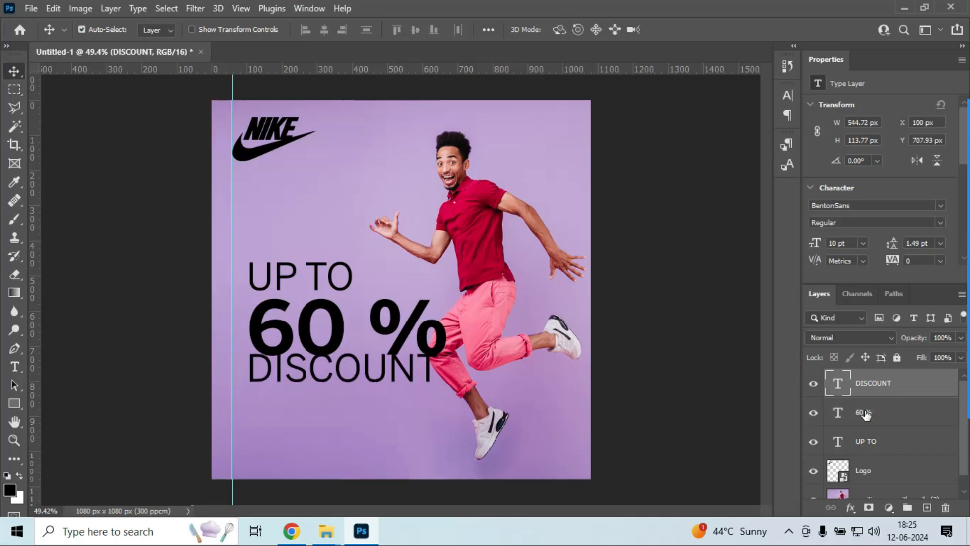
key(Down)
key(Down)
key(Down)
key(Down)
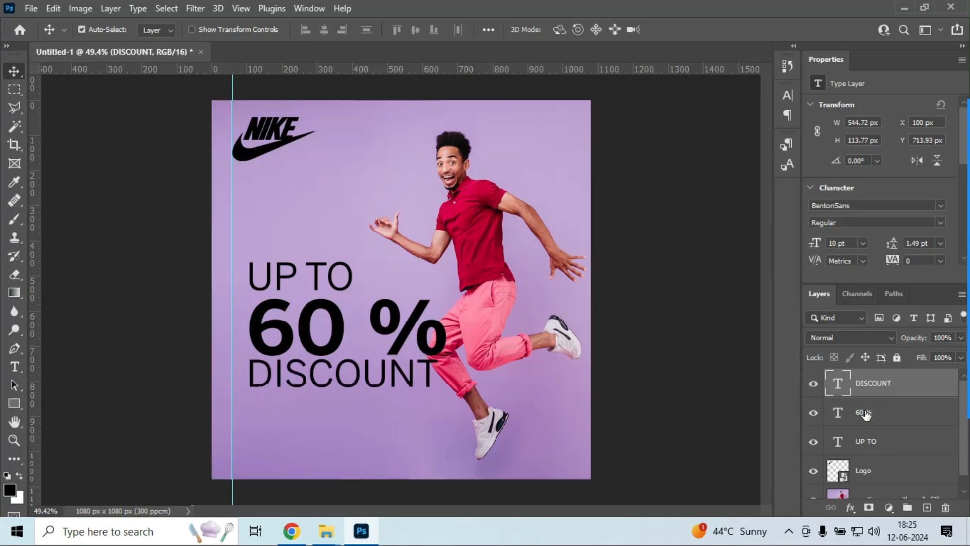
key(Down)
key(Down)
key(Down)
key(Down)
key(Down)
key(Down)
key(Down)
key(Down)
key(Down)
key(Down)
key(Down)
key(Down)
key(Down)
key(Down)
key(Down)
key(Down)
key(Down)
key(Down)
key(Down)
key(Down)
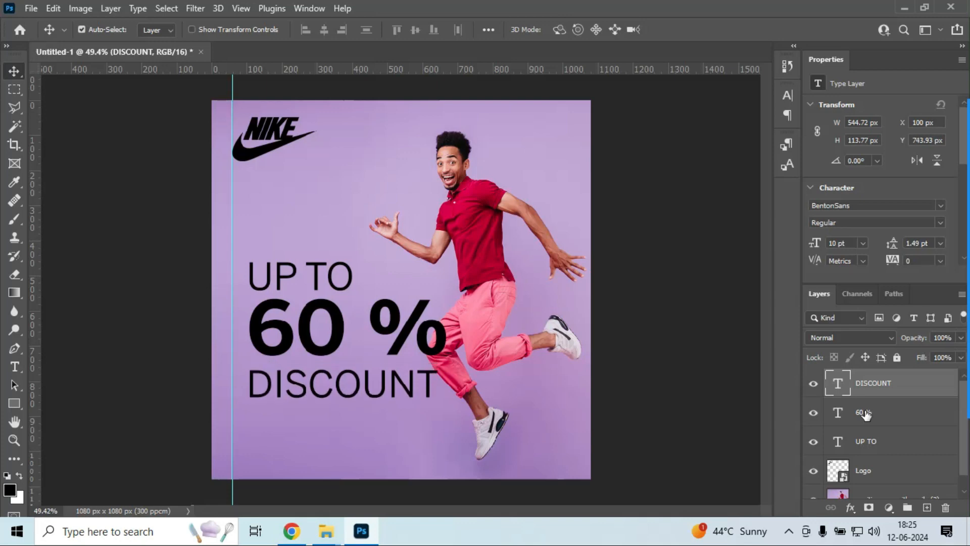
Step: Move the 60 % and DISCOUNT lines 10 px down and align the left edges of all three text lines with the logo
click(865, 414)
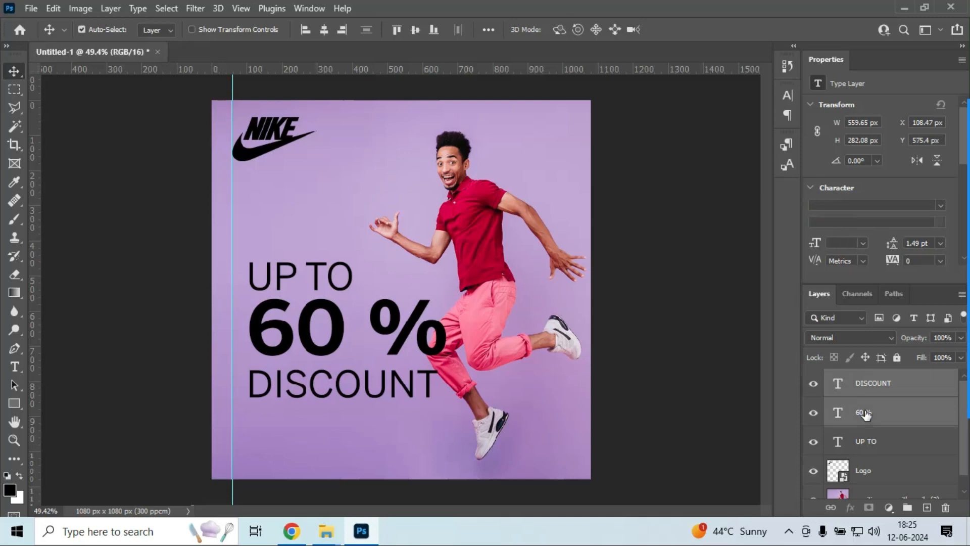
key(shift+Down)
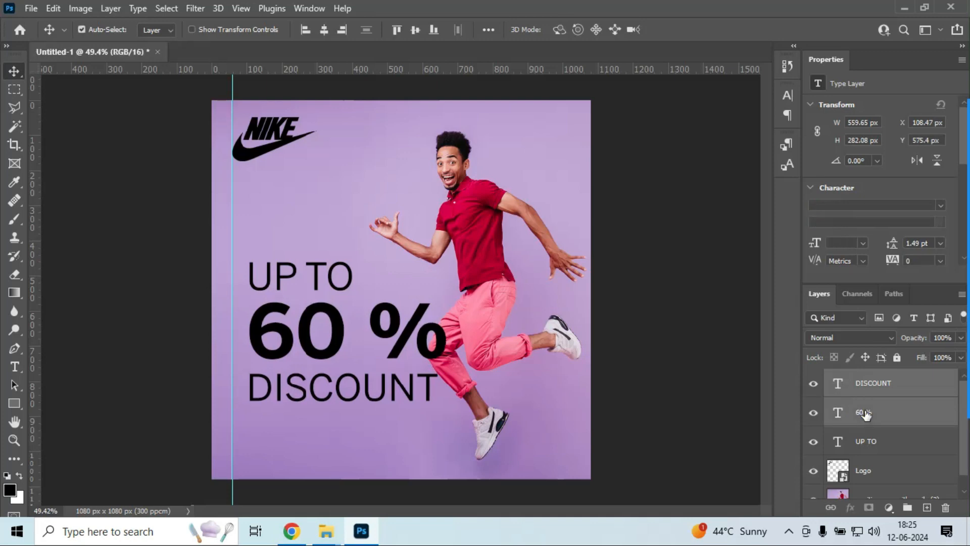
ctrl+click(860, 443)
ctrl+click(861, 469)
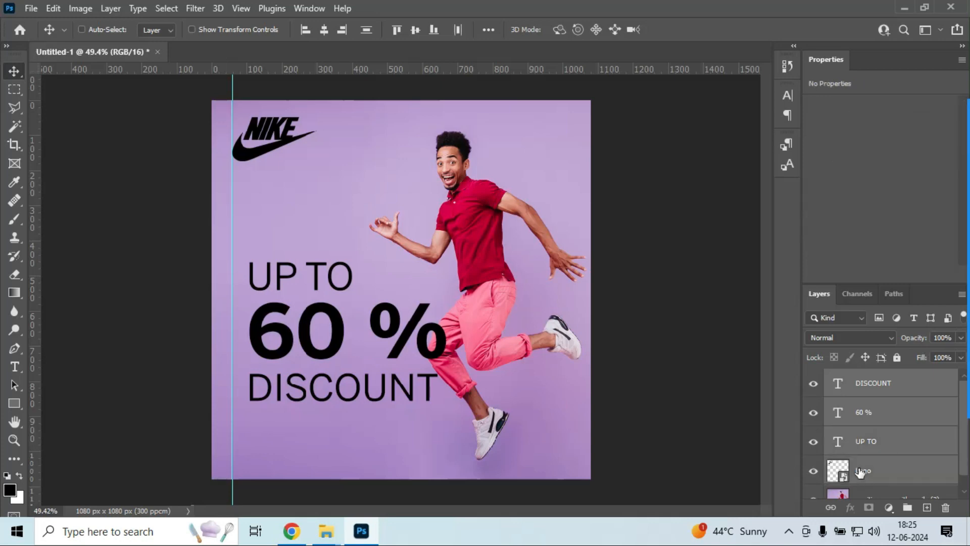
click(305, 30)
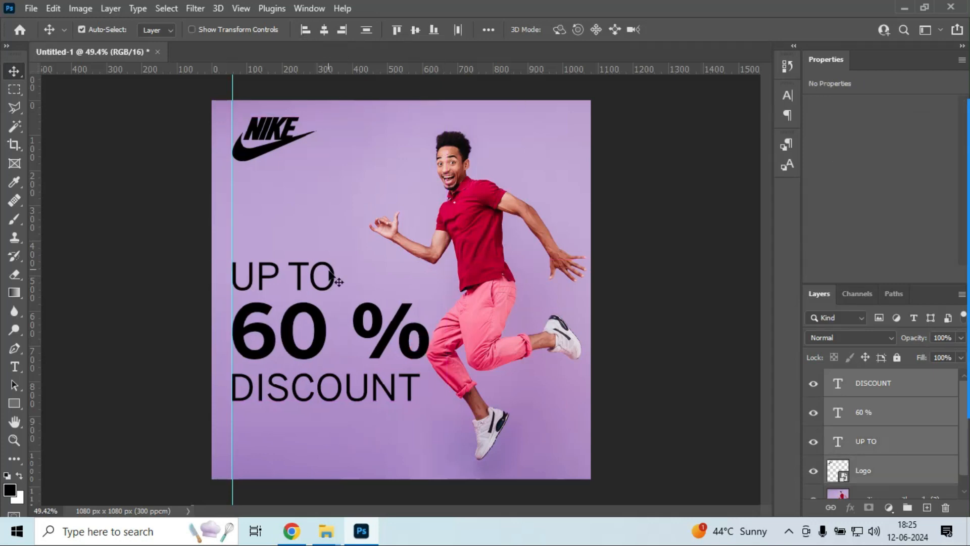
Step: Group the UP TO, 60 % and DISCOUNT text layers without the logo and name the group Headline
ctrl+click(866, 477)
click(907, 508)
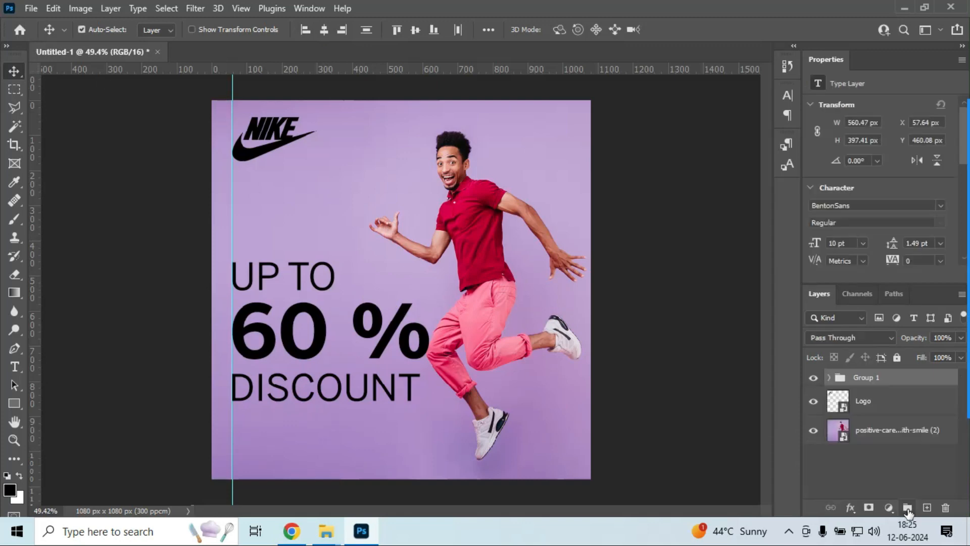
double_click(859, 377)
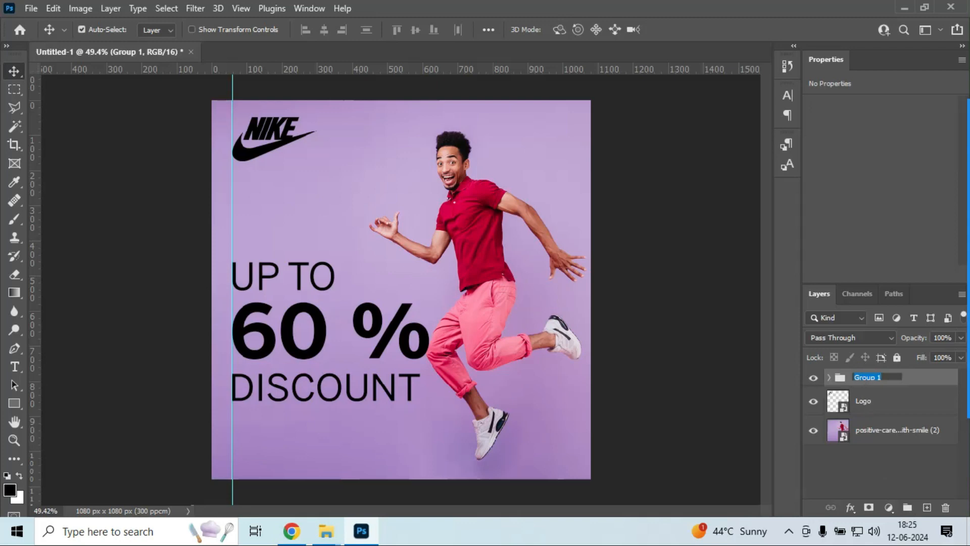
text(Head)
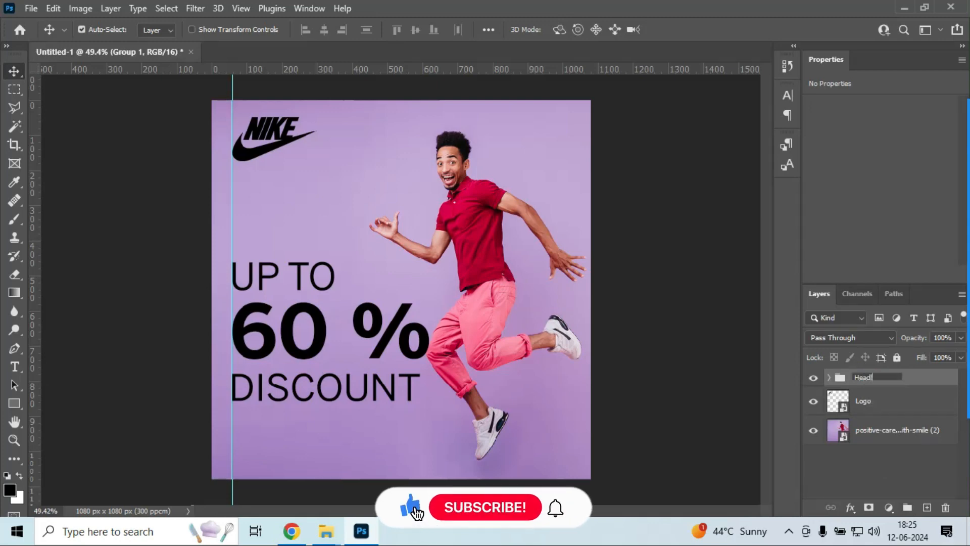
text(line)
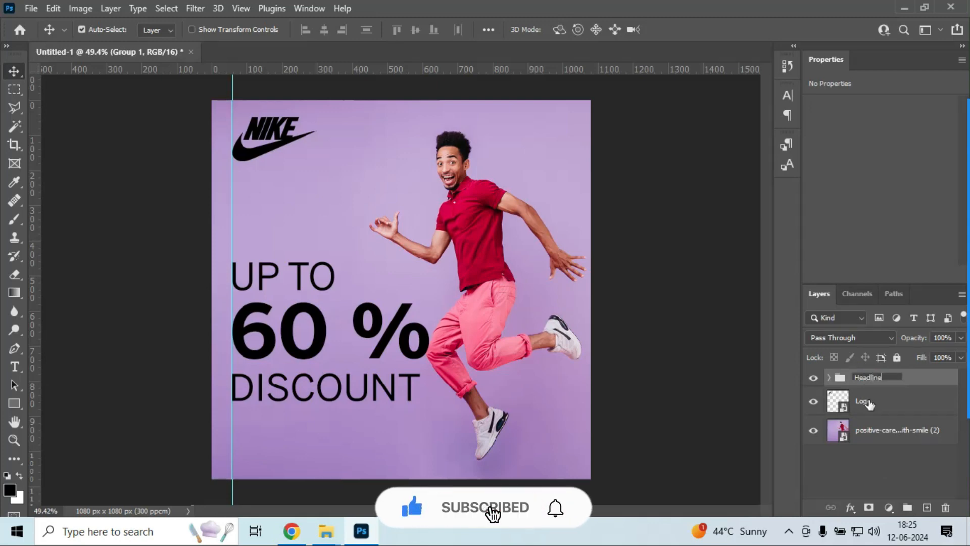
click(867, 400)
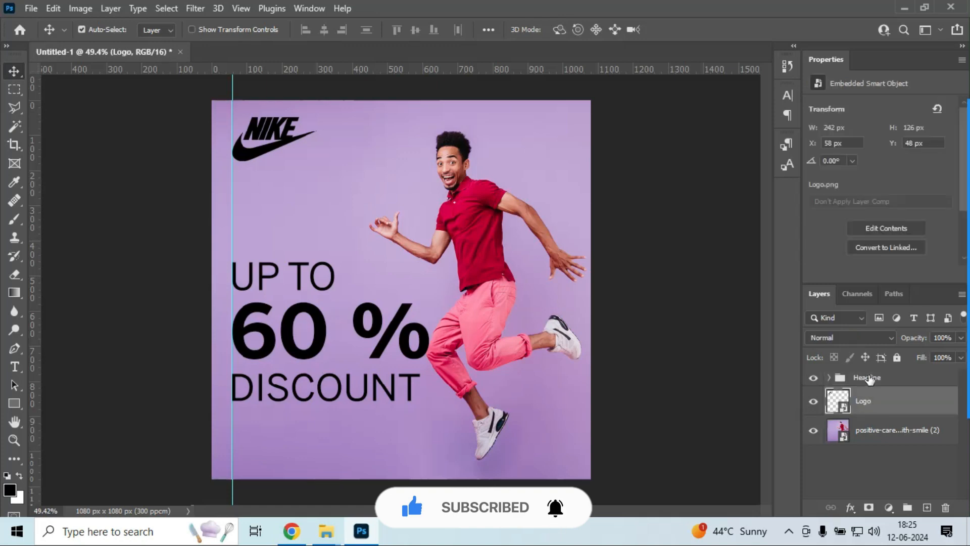
Step: Center the Headline group vertically on the canvas and clear the selection
click(867, 378)
key(ctrl)
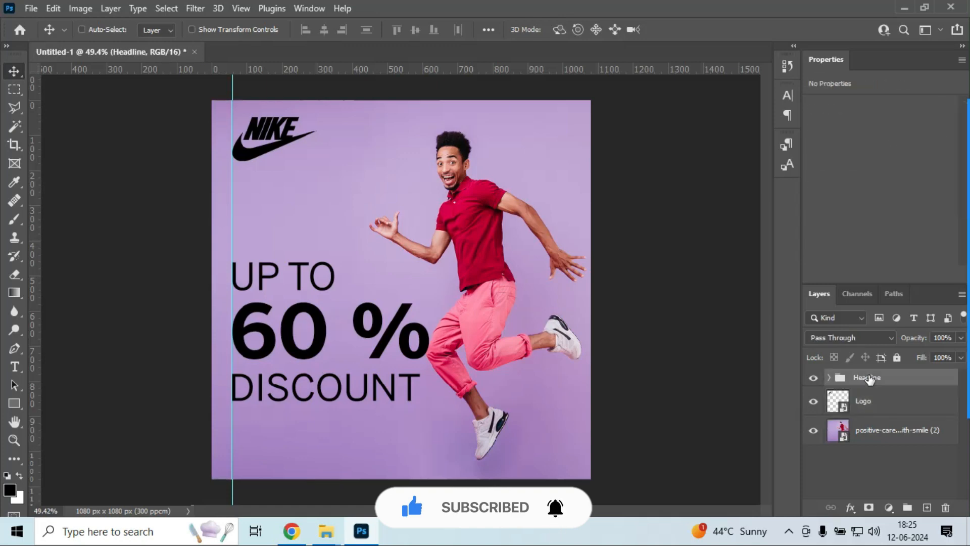
key(ctrl+a)
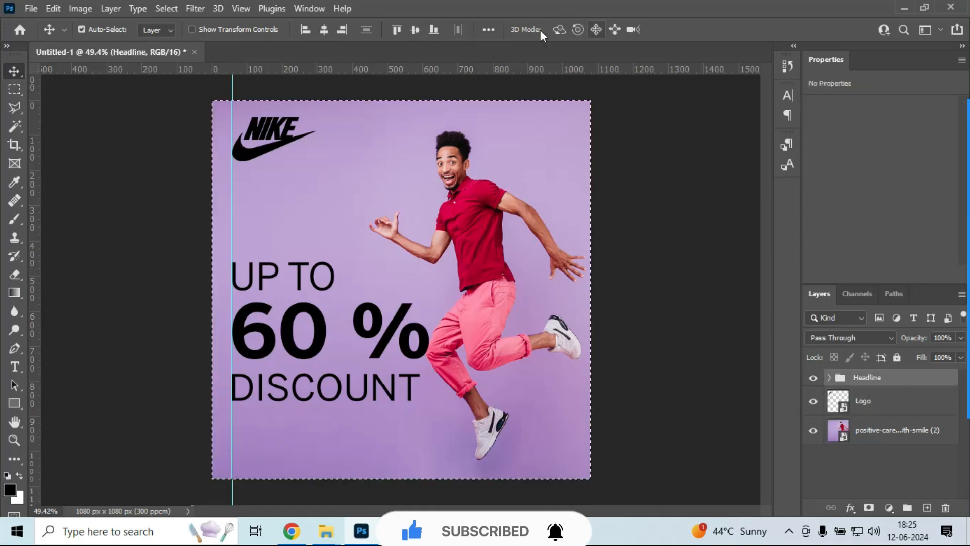
click(414, 29)
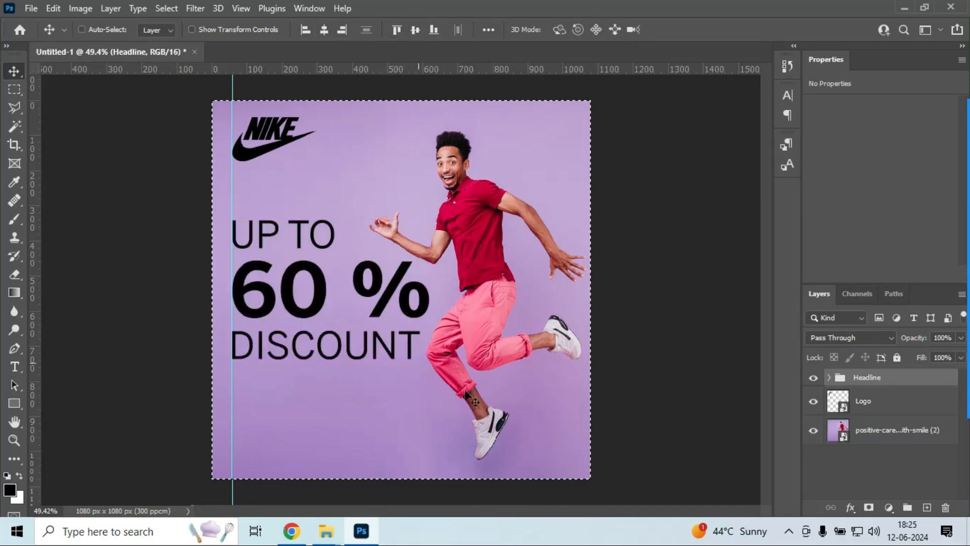
key(ctrl+d)
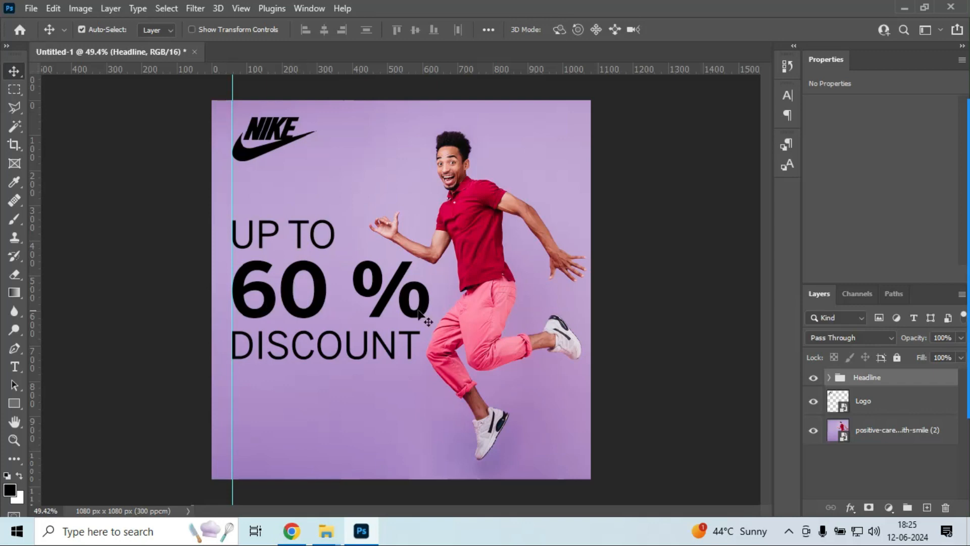
scroll(384, 303, down, 4)
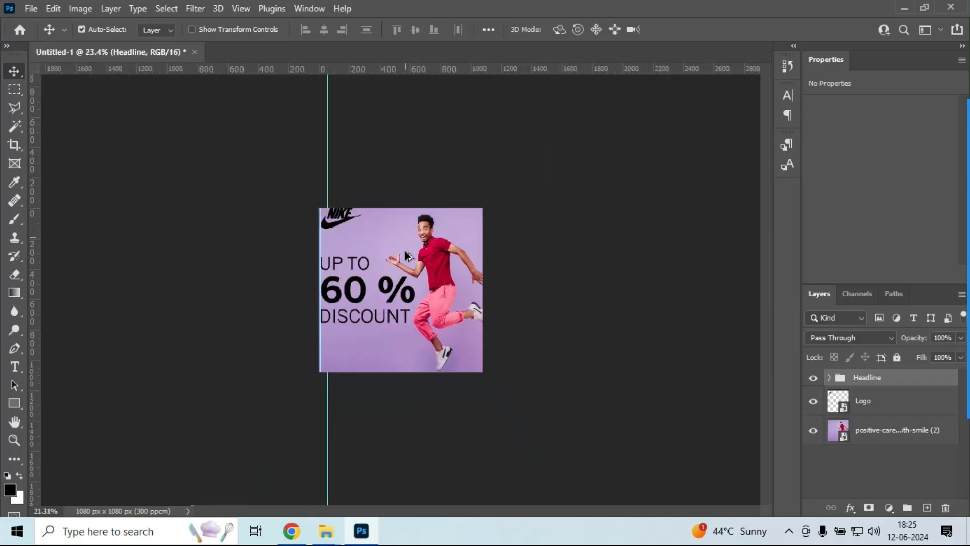
scroll(417, 328, up, 2)
scroll(416, 328, up, 3)
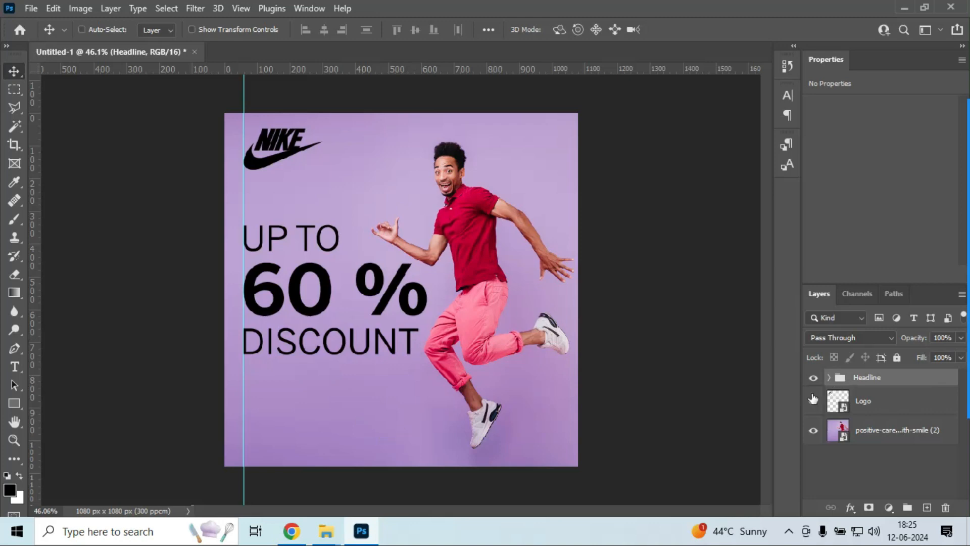
Step: Scale the Headline group down by about 8 %, keeping its left edge on the guide, and center it vertically on the canvas
key(ctrl+t)
drag(423, 355, 422, 350)
drag(420, 227, 409, 232)
key(Return)
key(ctrl+a)
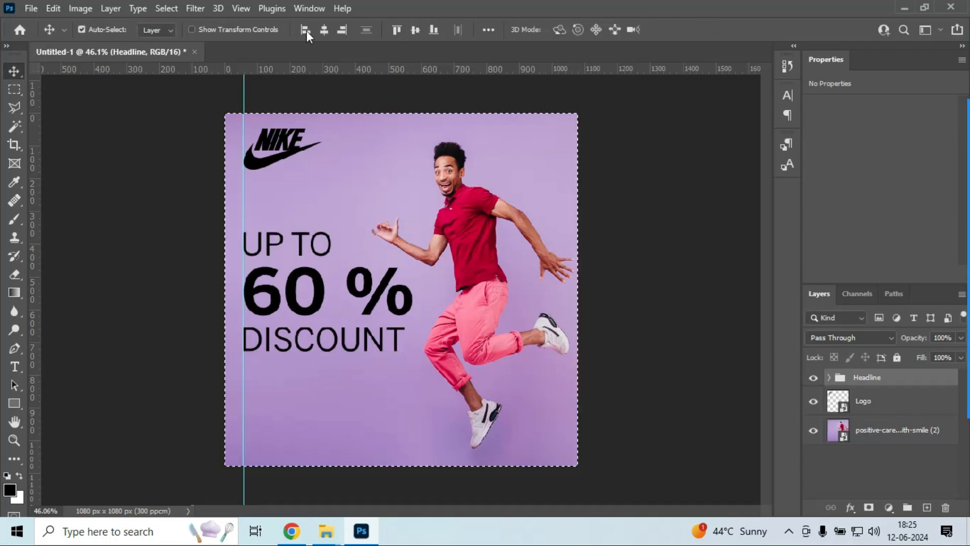
click(415, 29)
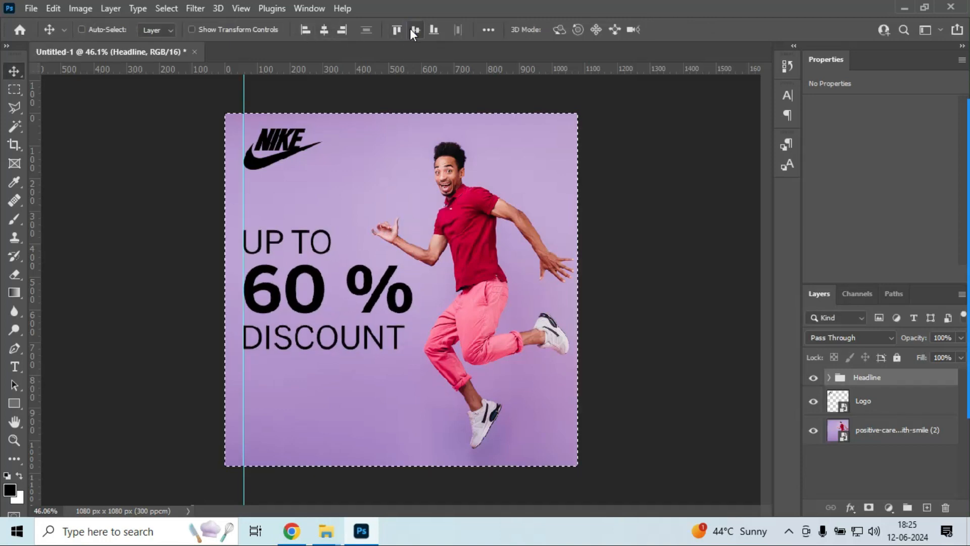
key(ctrl+d)
Step: Nudge the jumping man photo slightly to the right, to X -103 px, with Free Transform
right_click(484, 301)
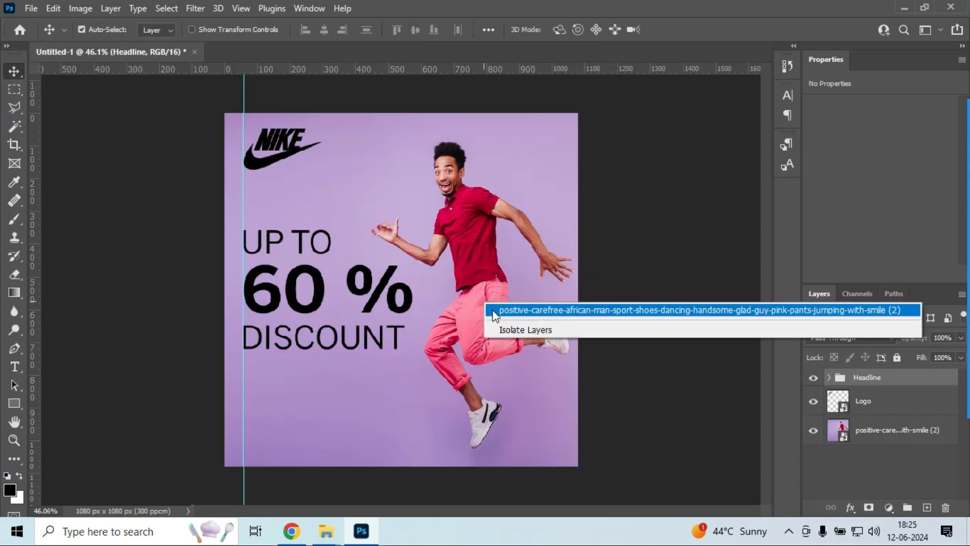
click(508, 310)
key(ctrl+t)
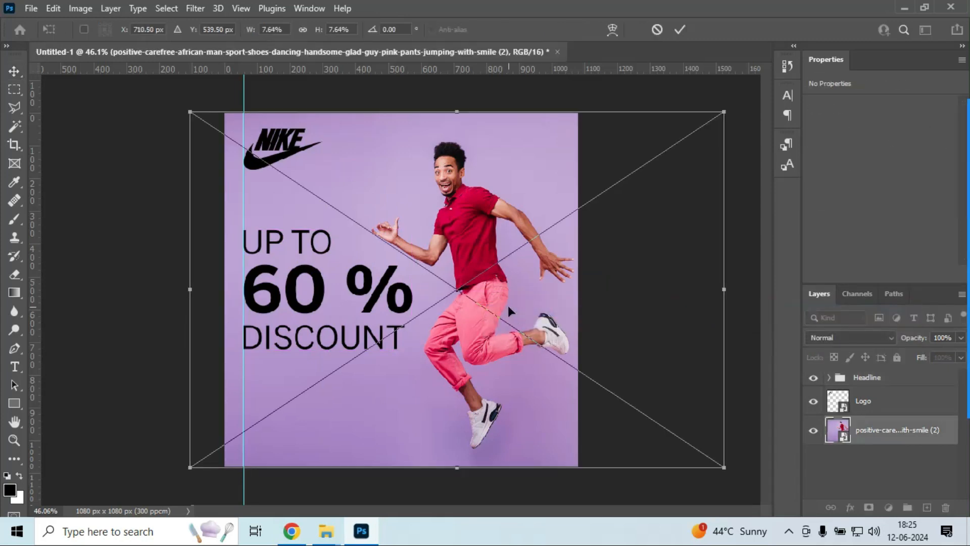
key(Return)
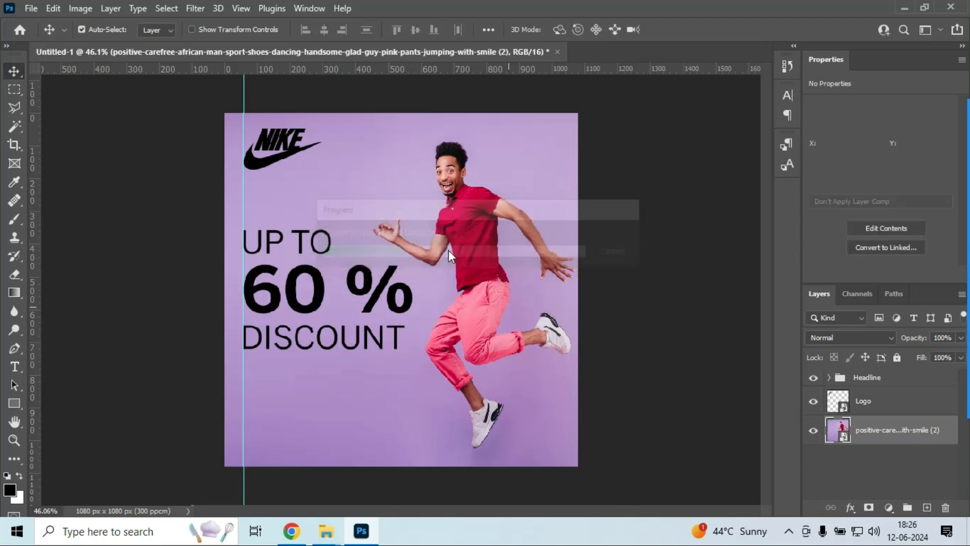
scroll(456, 258, down, 3)
scroll(435, 369, up, 4)
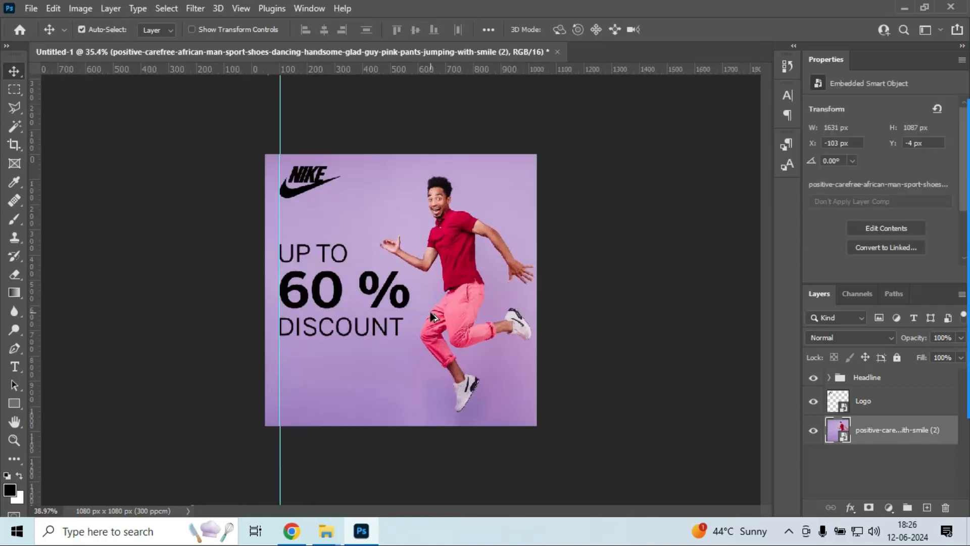
scroll(477, 324, up, 1)
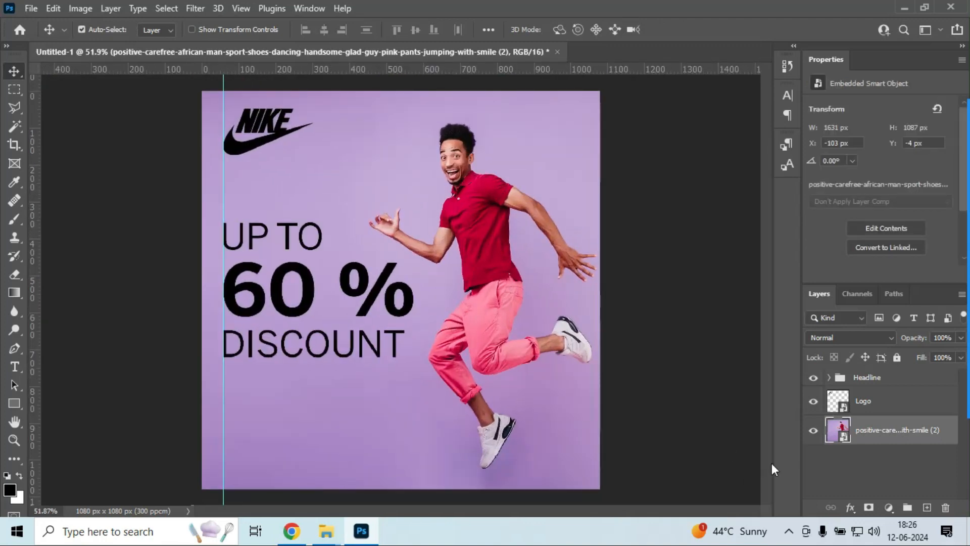
Step: On a new layer above the photo, draw a rectangle about 274 x 63 px below DISCOUNT, starting at the vertical guide
click(927, 507)
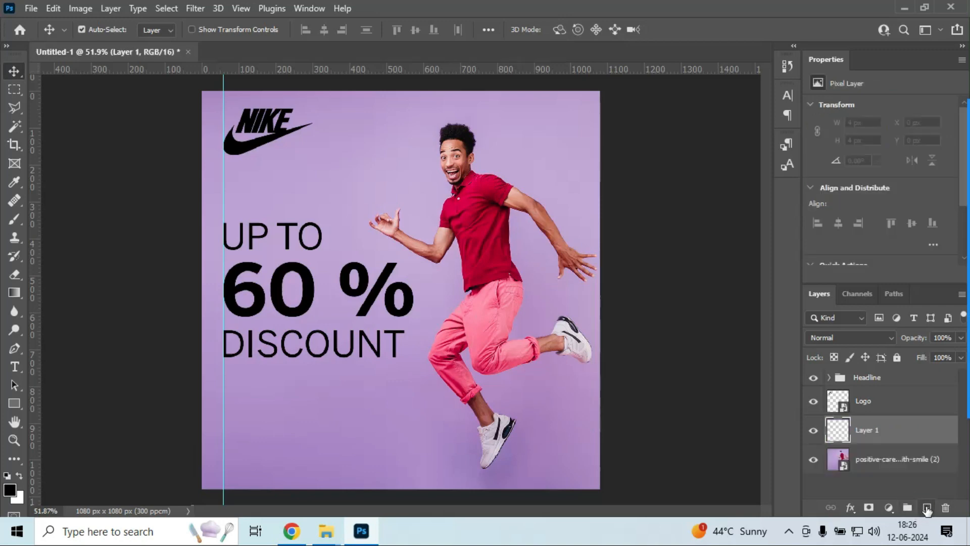
click(15, 403)
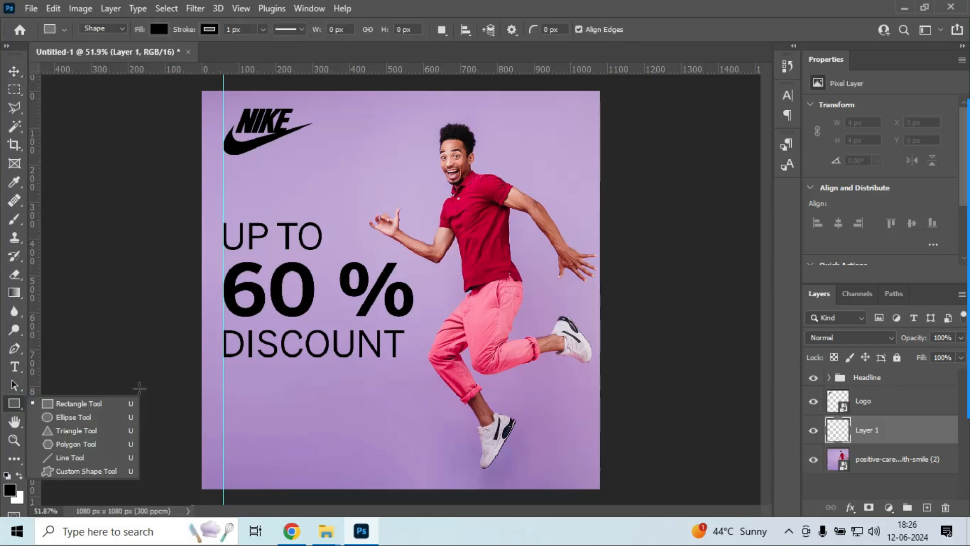
click(88, 405)
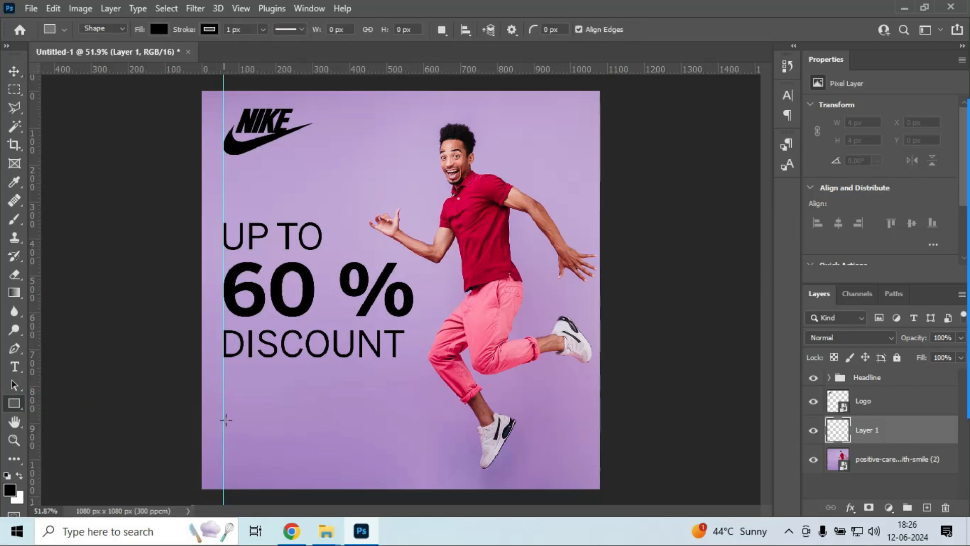
drag(224, 441, 325, 418)
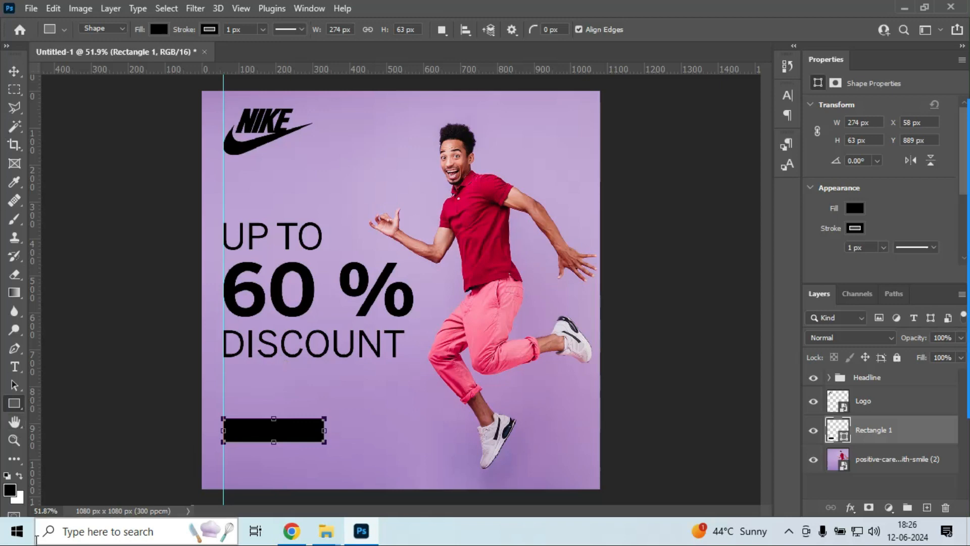
Step: Sample the man's red shirt for the foreground color and brighten it to a vivid red
click(16, 493)
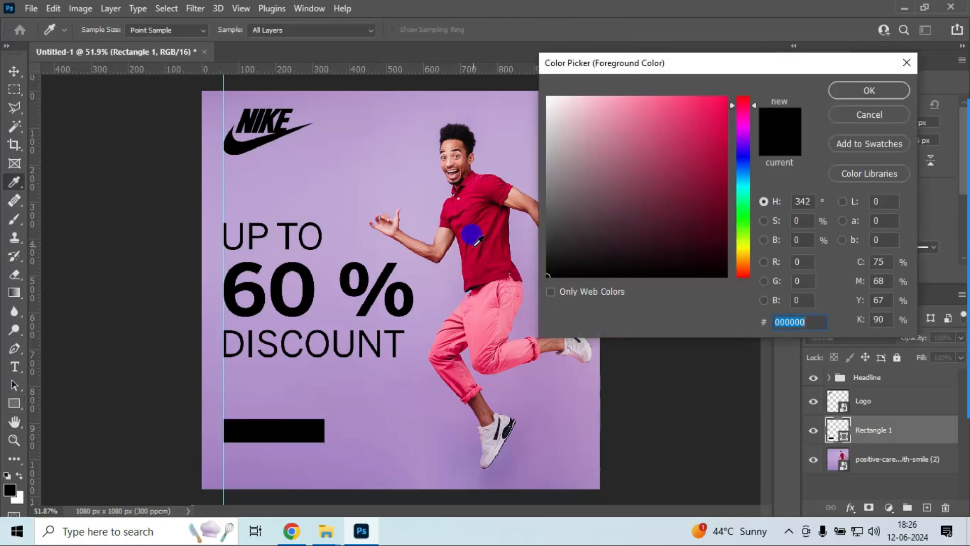
click(488, 239)
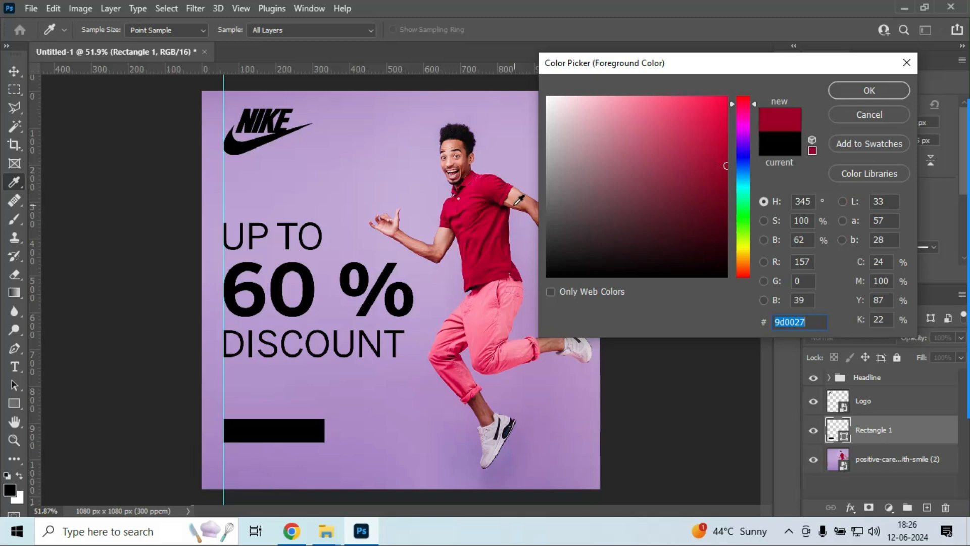
click(491, 207)
click(497, 250)
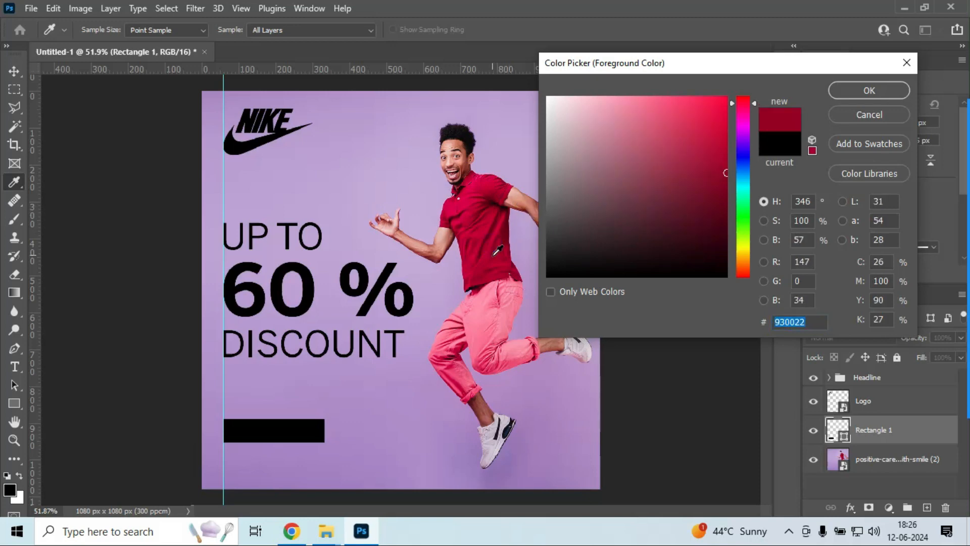
click(462, 215)
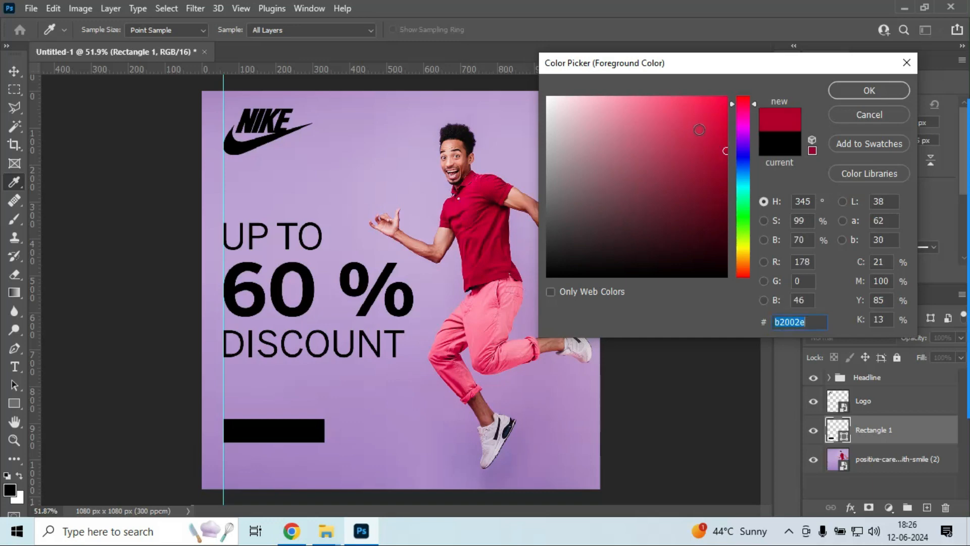
mouse_move(726, 151)
mouse_down()
mouse_move(717, 145)
mouse_move(715, 108)
mouse_move(723, 107)
mouse_up()
click(849, 90)
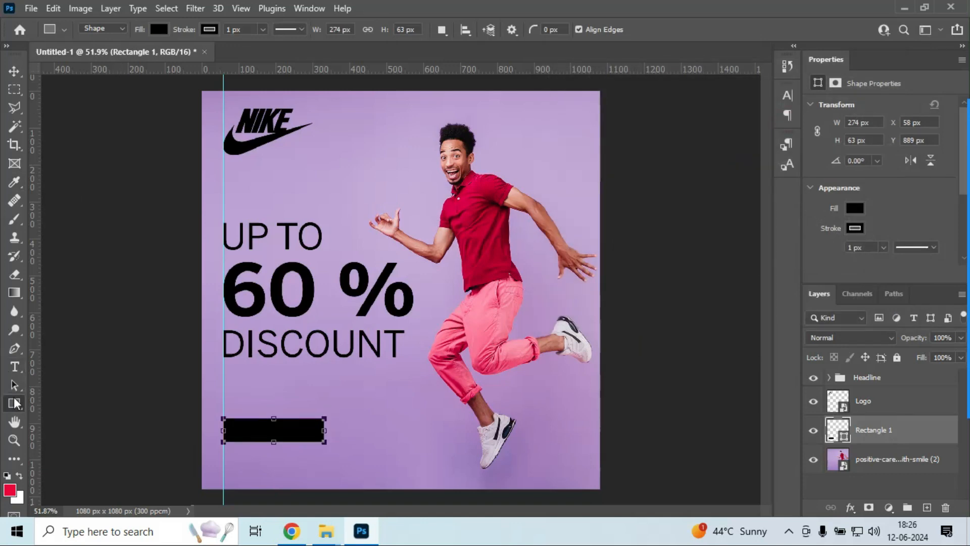
Step: Fill the rectangle below DISCOUNT with the recently used vivid red
click(159, 31)
click(70, 105)
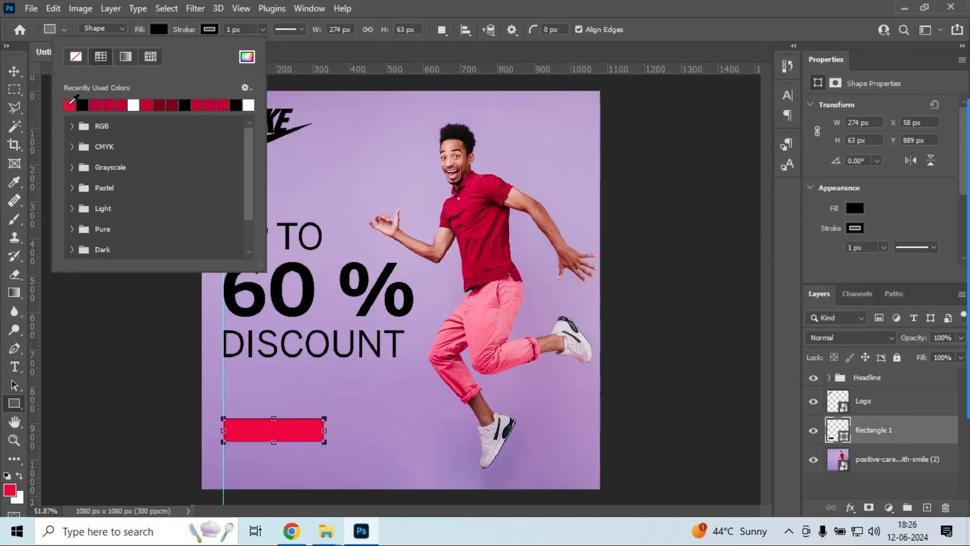
click(15, 71)
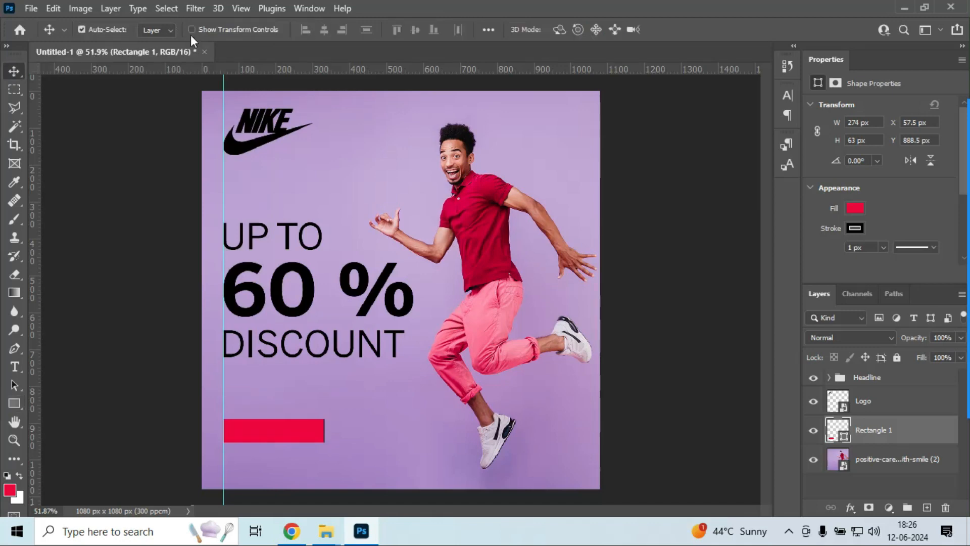
Step: Remove the stroke from the red rectangle
click(15, 405)
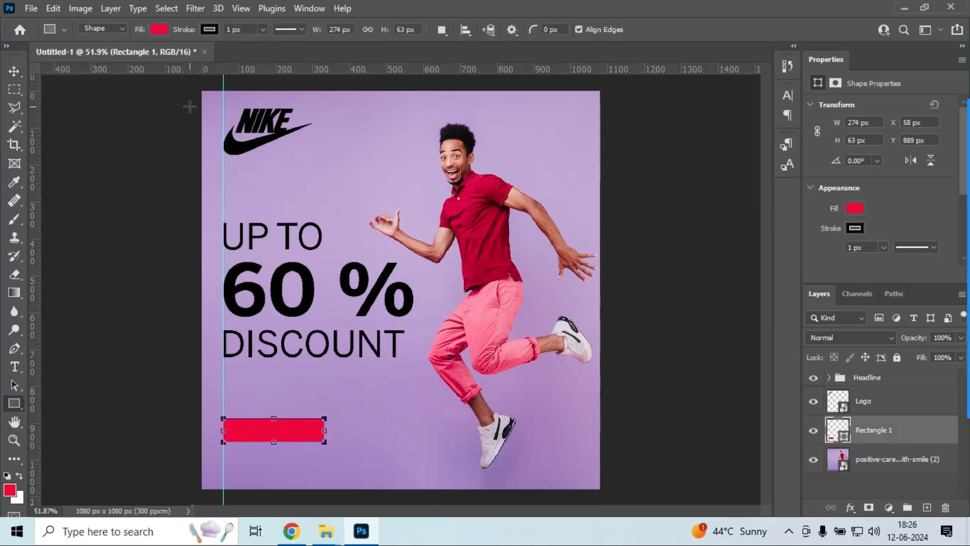
click(211, 30)
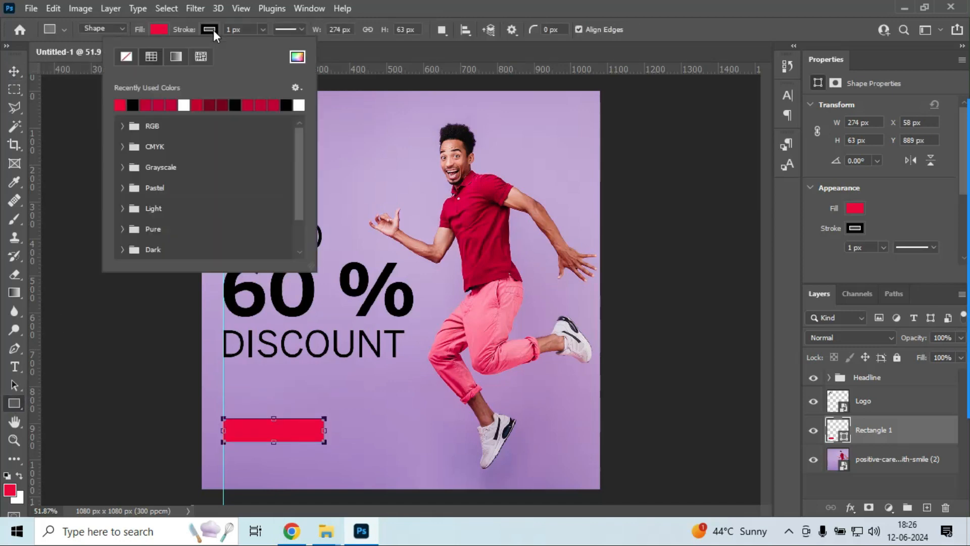
click(128, 56)
click(17, 73)
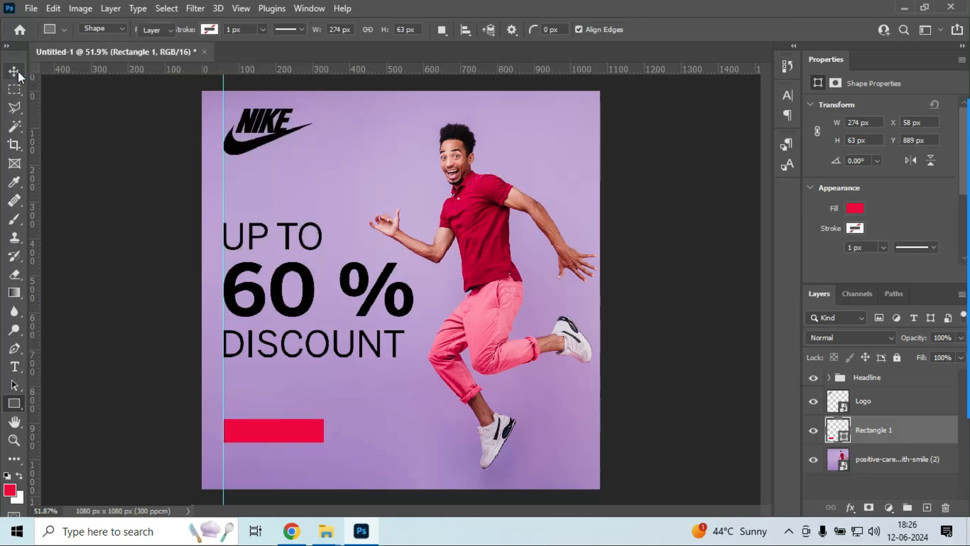
click(17, 71)
scroll(333, 208, down, 3)
scroll(323, 353, up, 5)
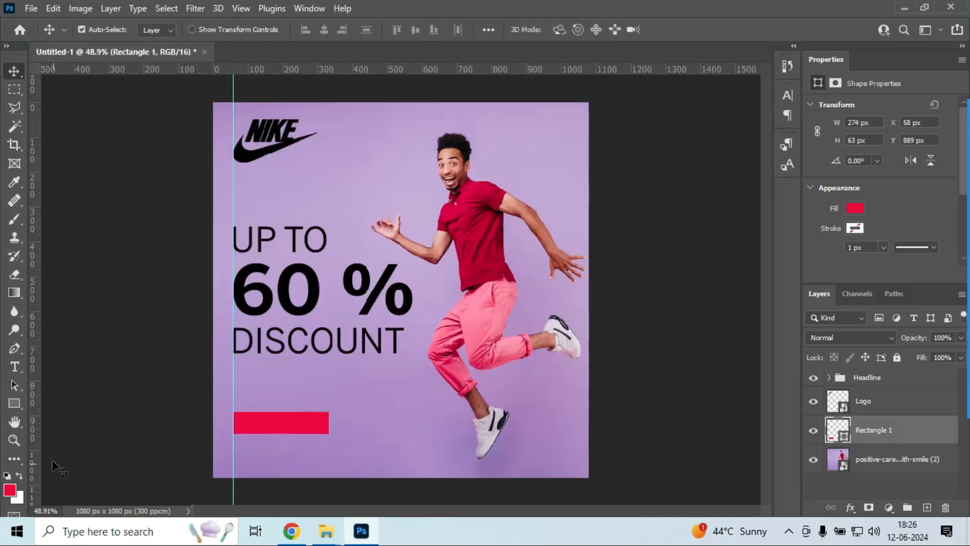
Step: Add the text "SHOP NOW" between DISCOUNT and the red rectangle
click(16, 368)
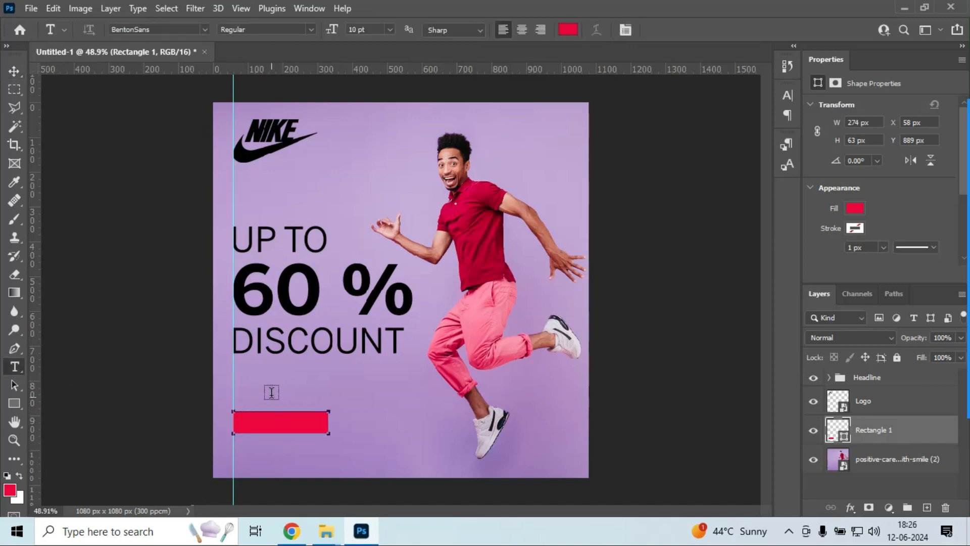
click(260, 380)
click(265, 386)
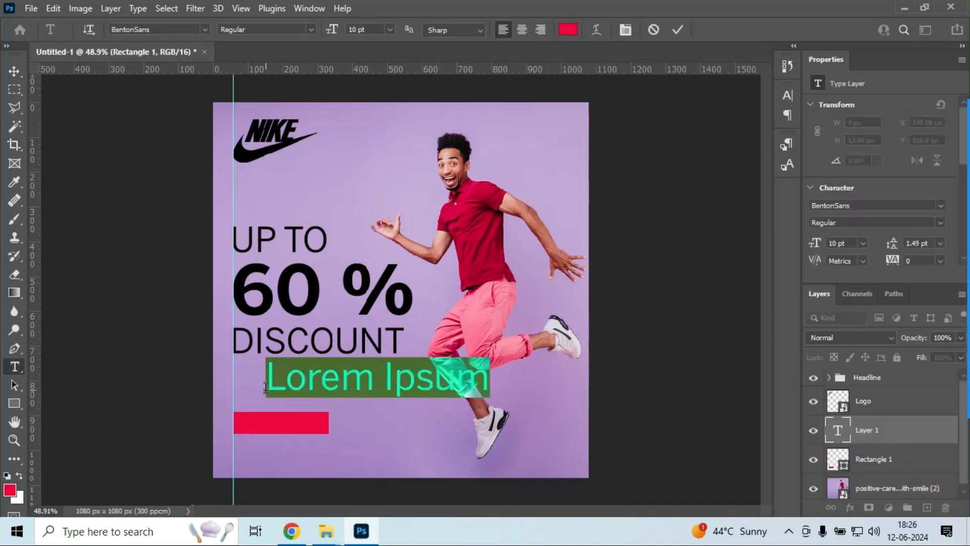
text(SHOP)
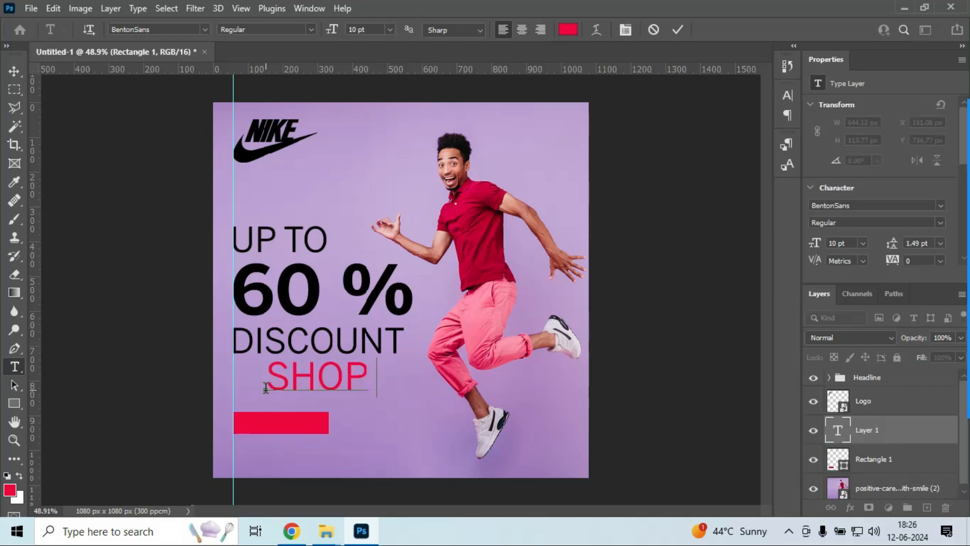
text( NOW)
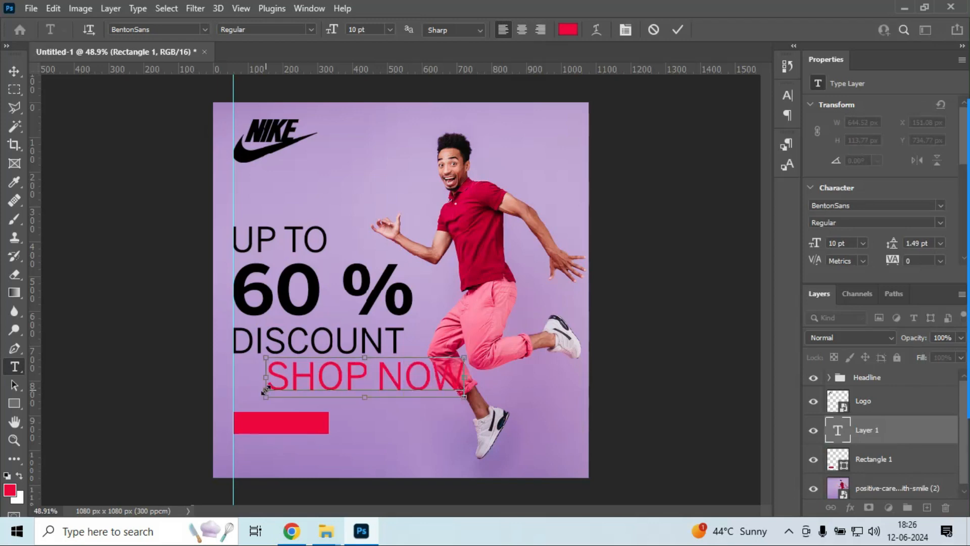
Step: Set the whole SHOP NOW text in the Benton Sans Black font
key(ctrl+a)
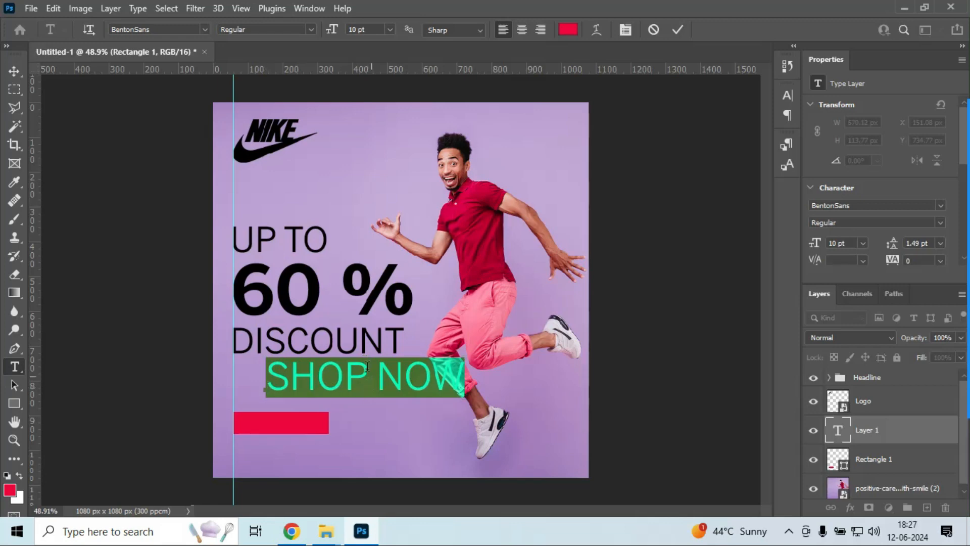
click(312, 29)
click(311, 28)
click(202, 29)
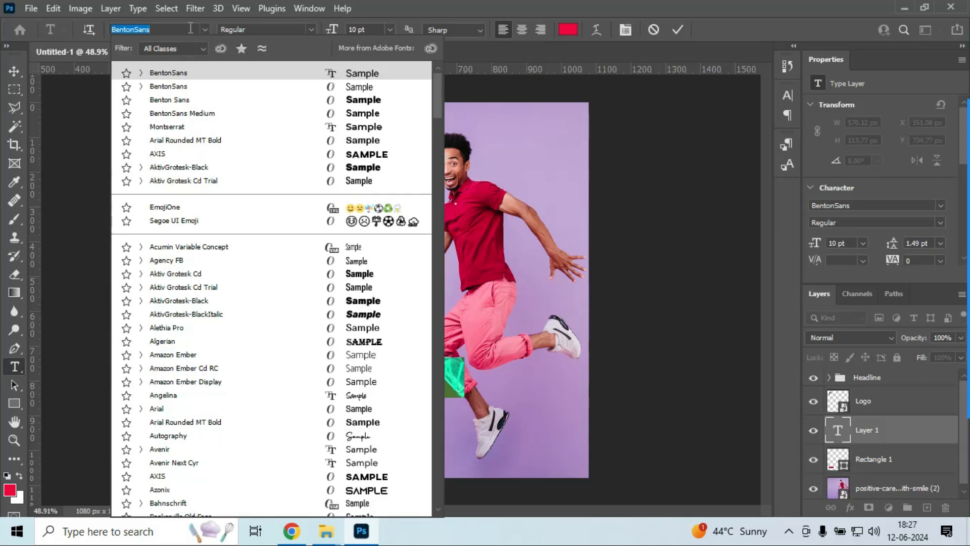
click(159, 27)
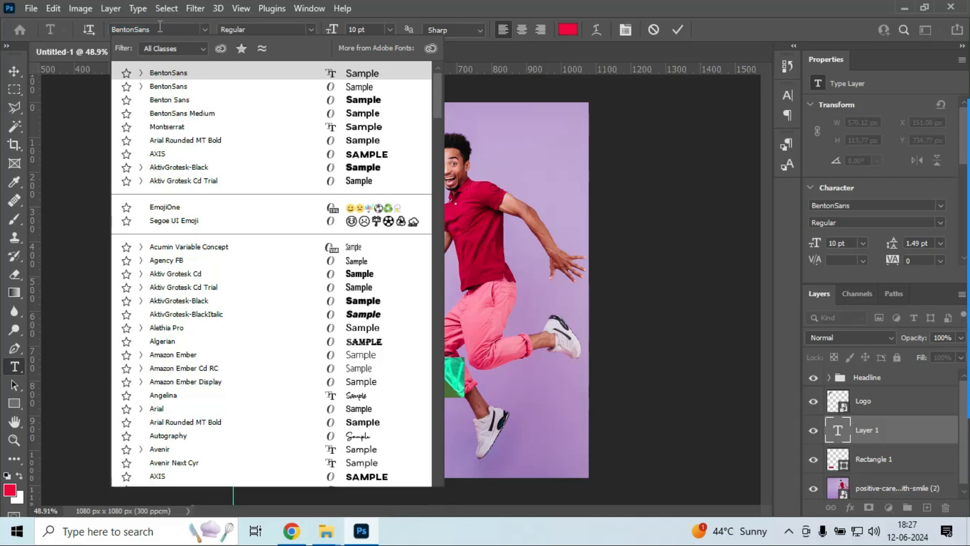
key(BackSpace)
key(BackSpace)
key(BackSpace)
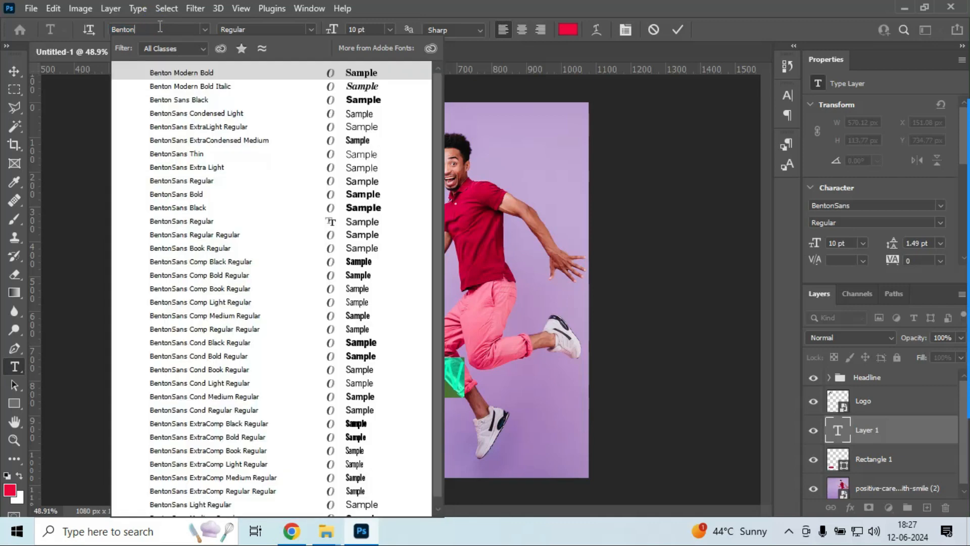
click(204, 208)
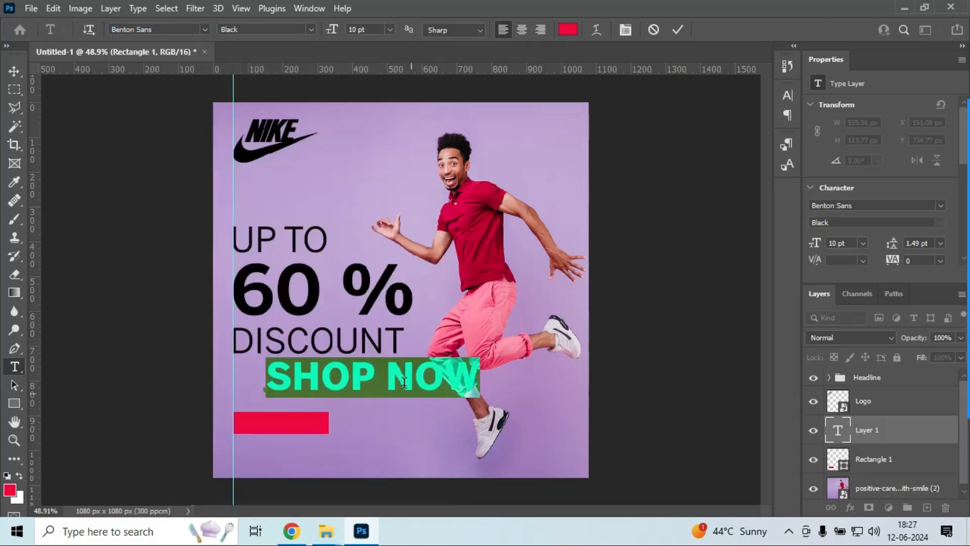
key(ctrl+Return)
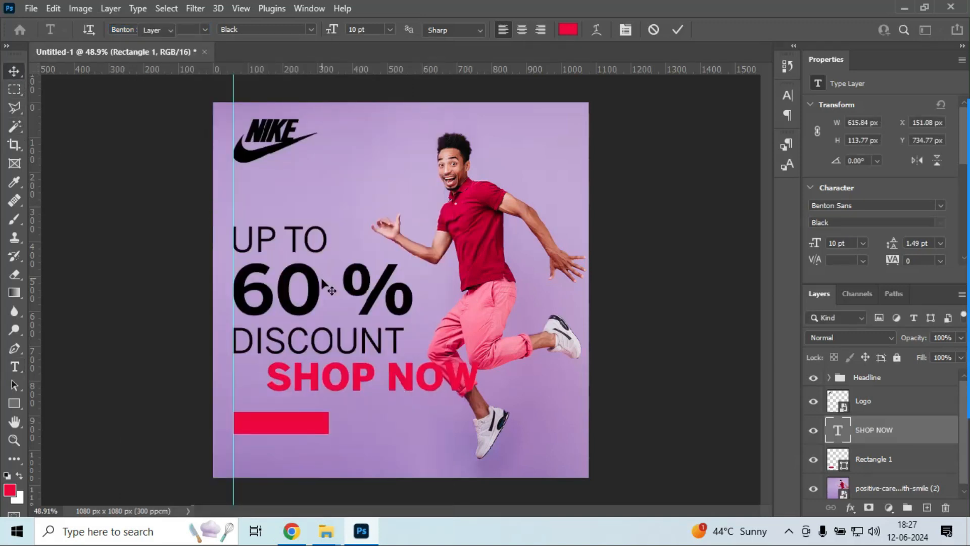
Step: Change the SHOP NOW text color to white (ffffff)
key(v)
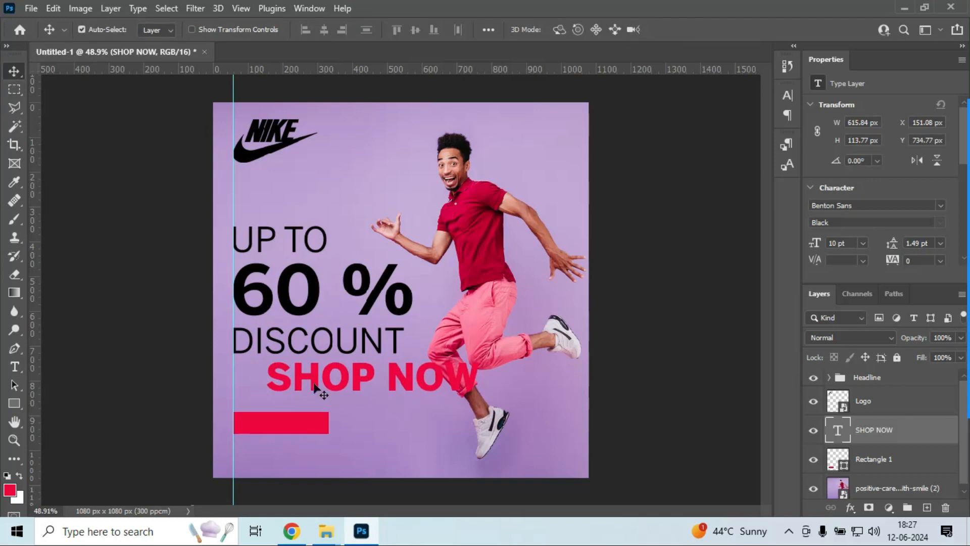
key(t)
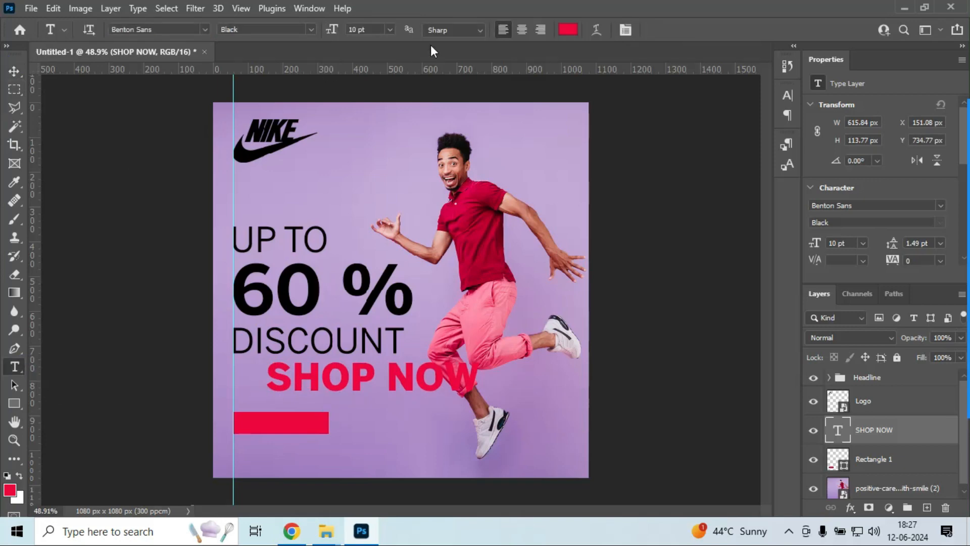
click(567, 30)
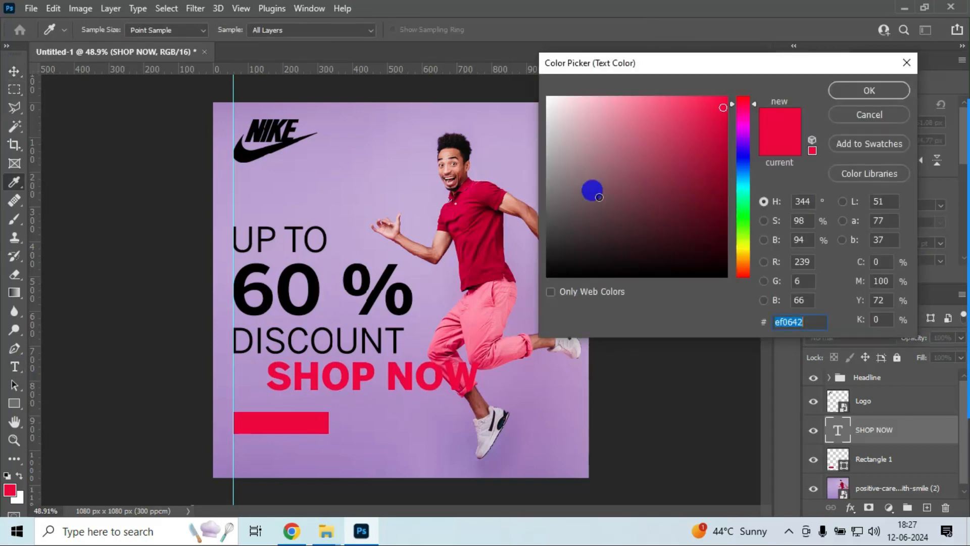
text(ffffff)
click(844, 89)
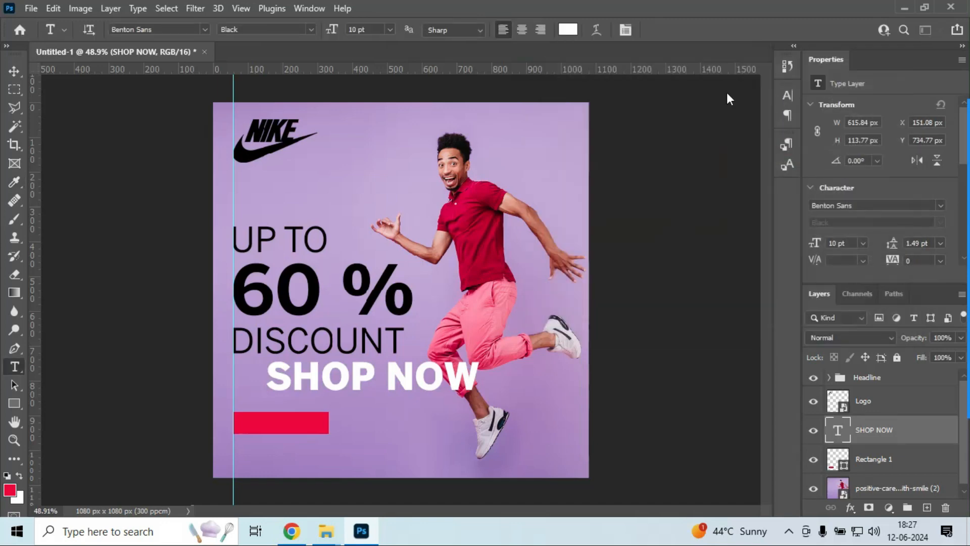
Step: Align the SHOP NOW text and the red rectangle by their horizontal and vertical centers
click(14, 71)
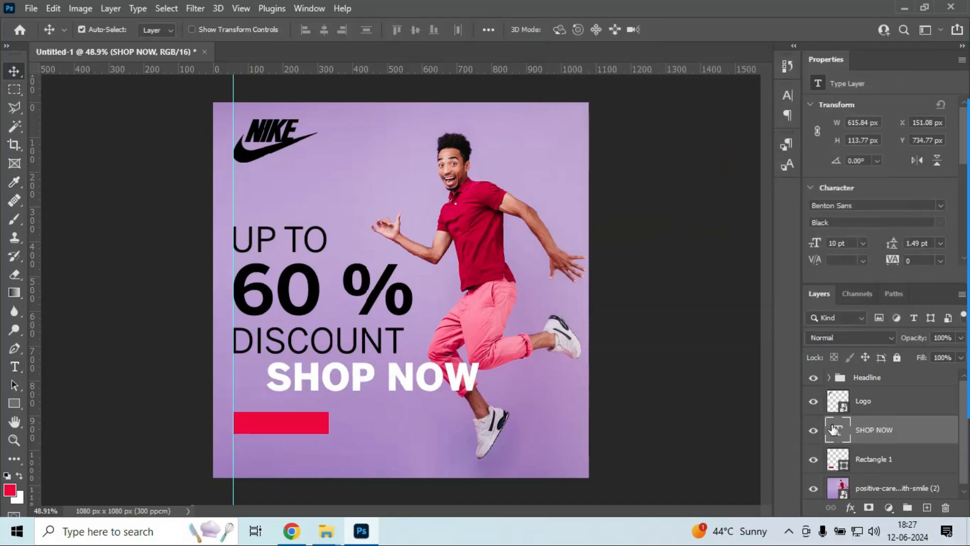
click(872, 460)
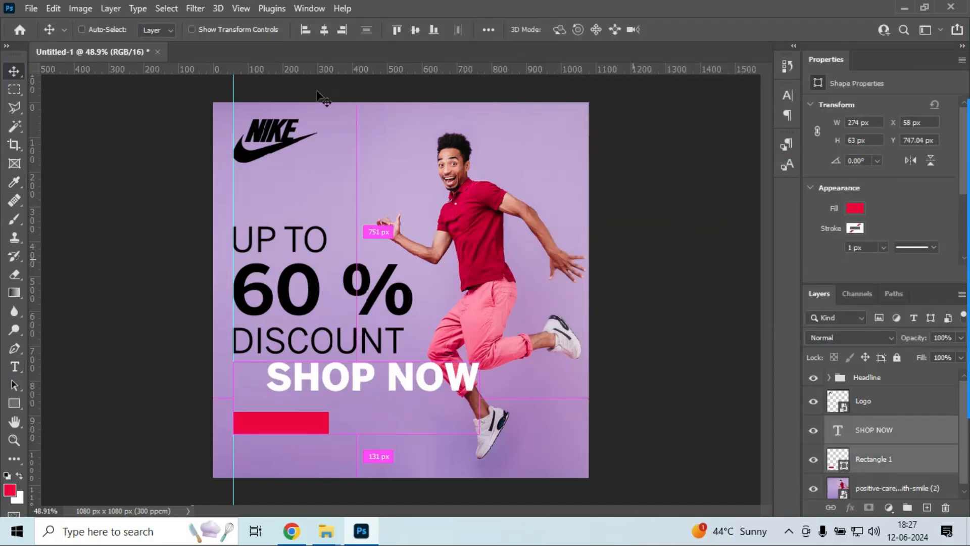
click(324, 30)
click(414, 30)
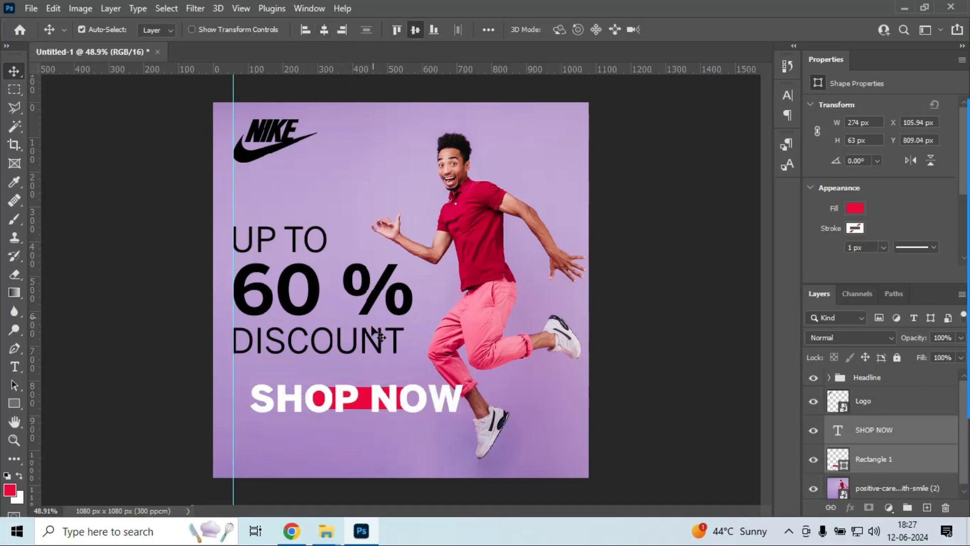
Step: Scale the SHOP NOW text about its center to about 34% so that it fits inside the red rectangle
scroll(337, 413, up, 4)
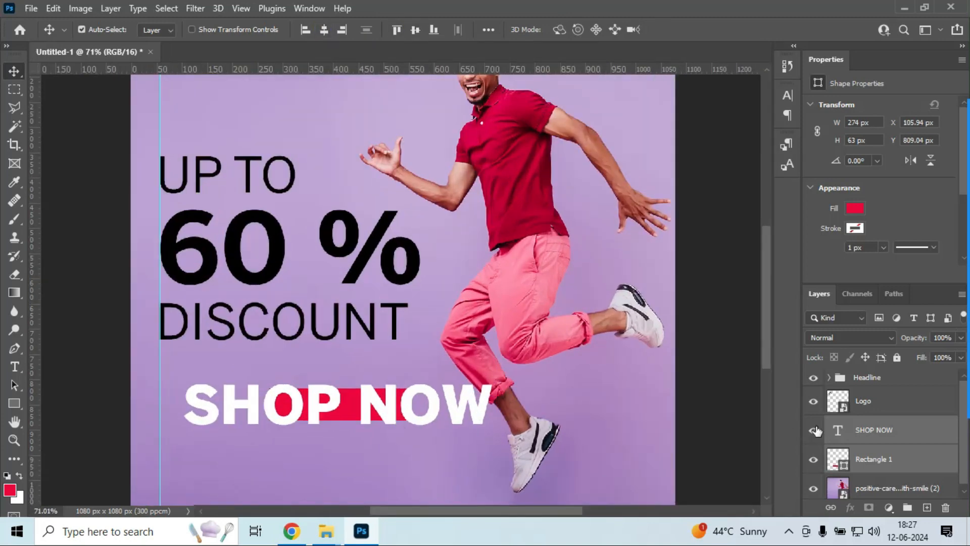
click(855, 433)
key(ctrl+t)
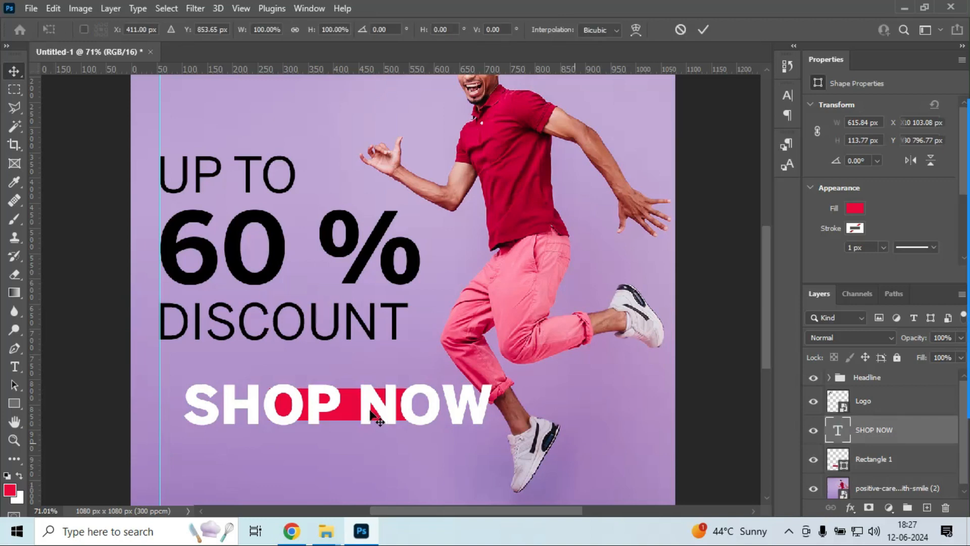
drag(182, 377, 288, 386)
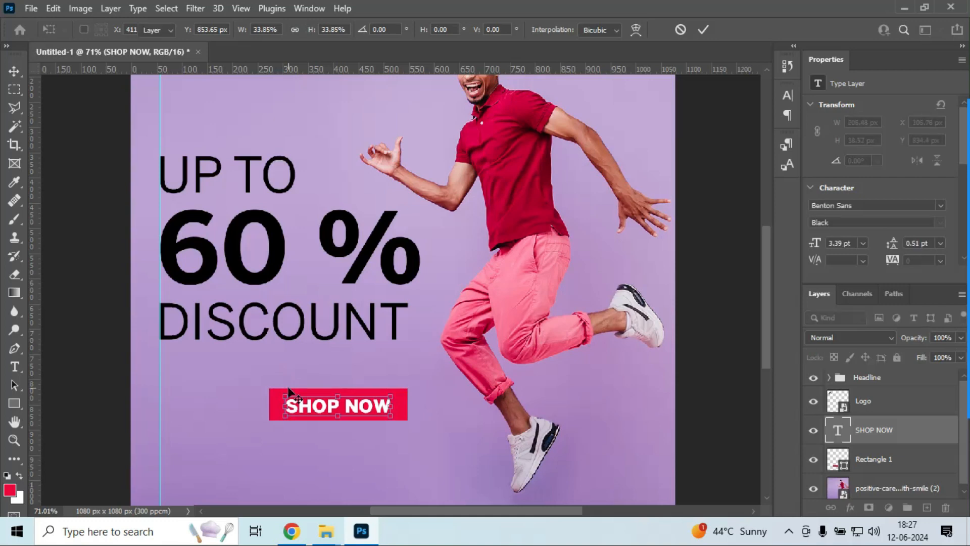
key(Return)
Step: Center both the SHOP NOW text and the red rectangle on the canvas, horizontally and vertically
scroll(339, 436, up, 5)
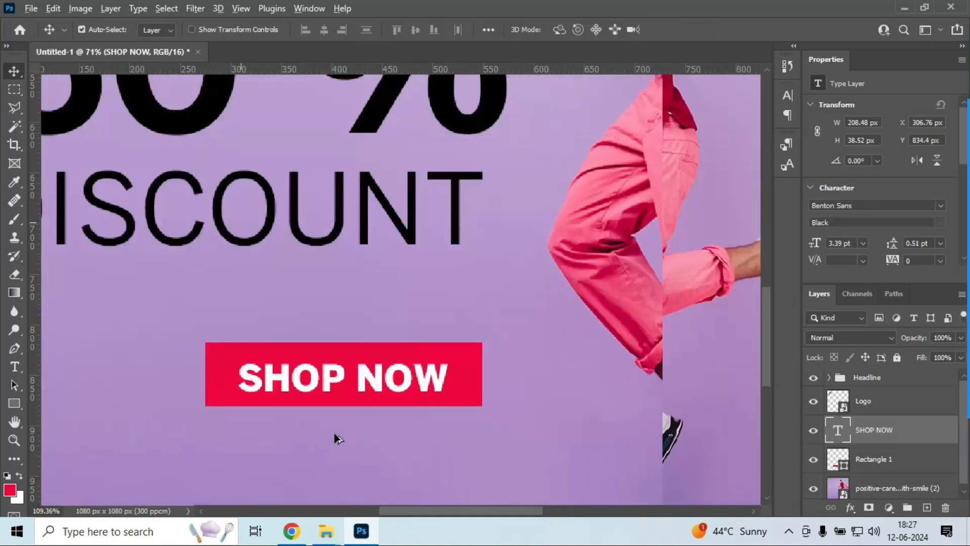
ctrl+click(864, 457)
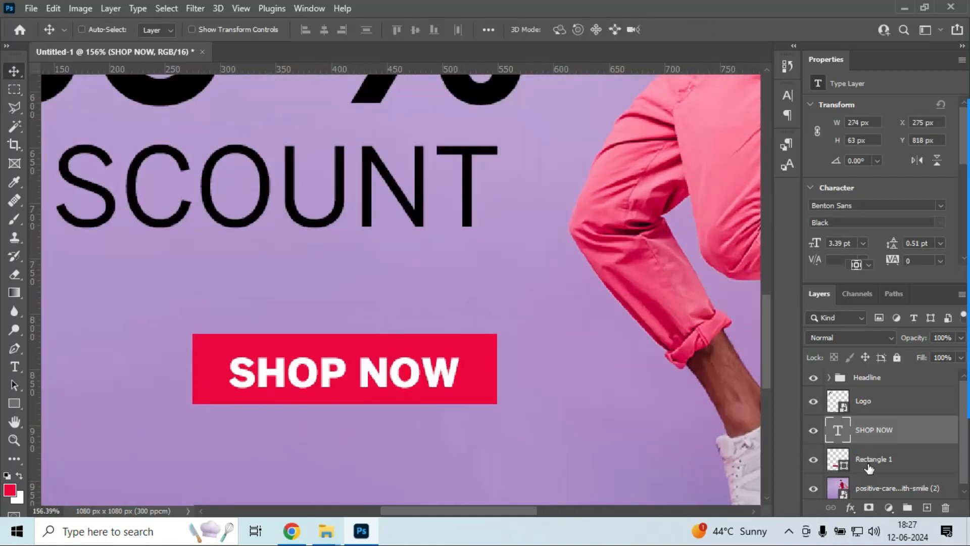
key(ctrl)
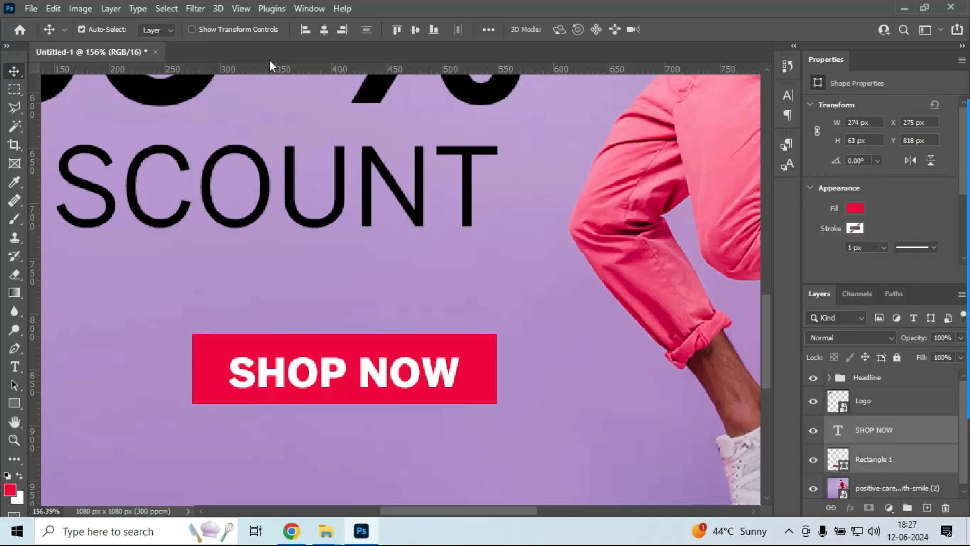
click(324, 29)
click(414, 29)
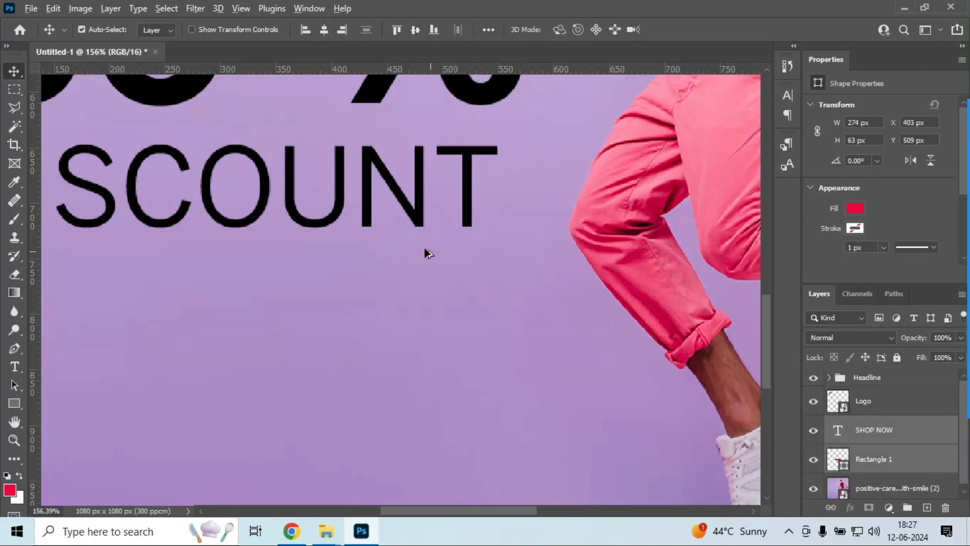
Step: Move the SHOP NOW text and red rectangle together below DISCOUNT, against the vertical guide at about X 57, Y 822 px
scroll(425, 249, down, 6)
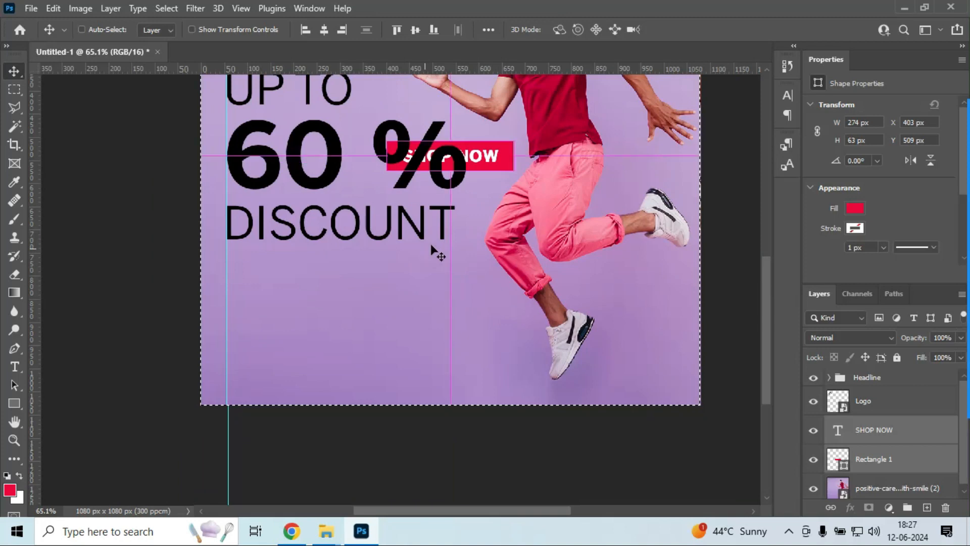
mouse_move(486, 159)
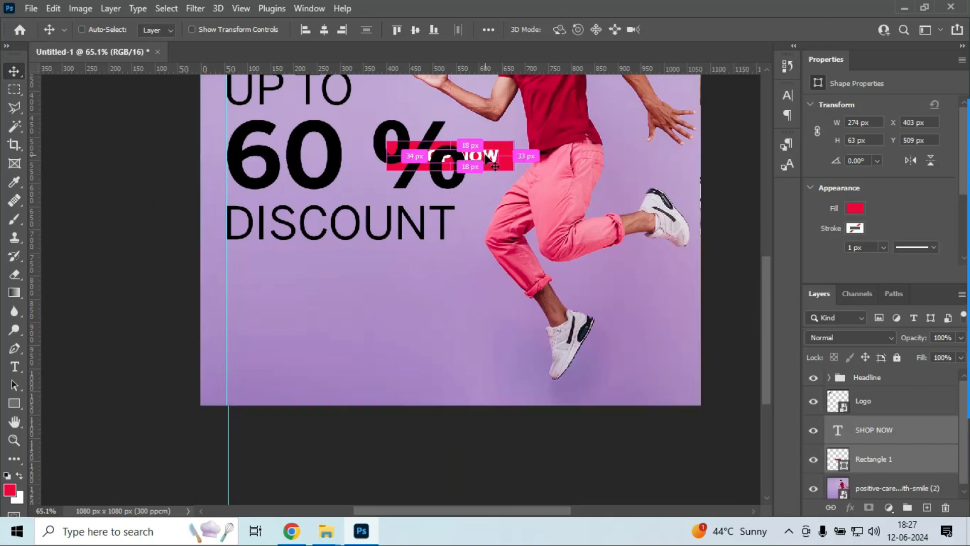
drag(486, 159, 322, 308)
Step: Scale the SHOP NOW text and red rectangle together about their center to about 94%
scroll(268, 340, up, 5)
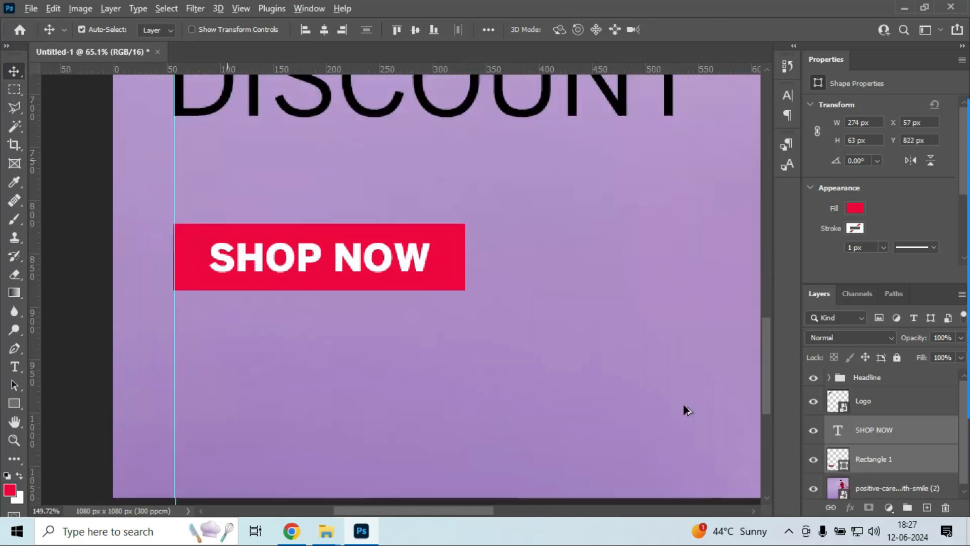
click(853, 437)
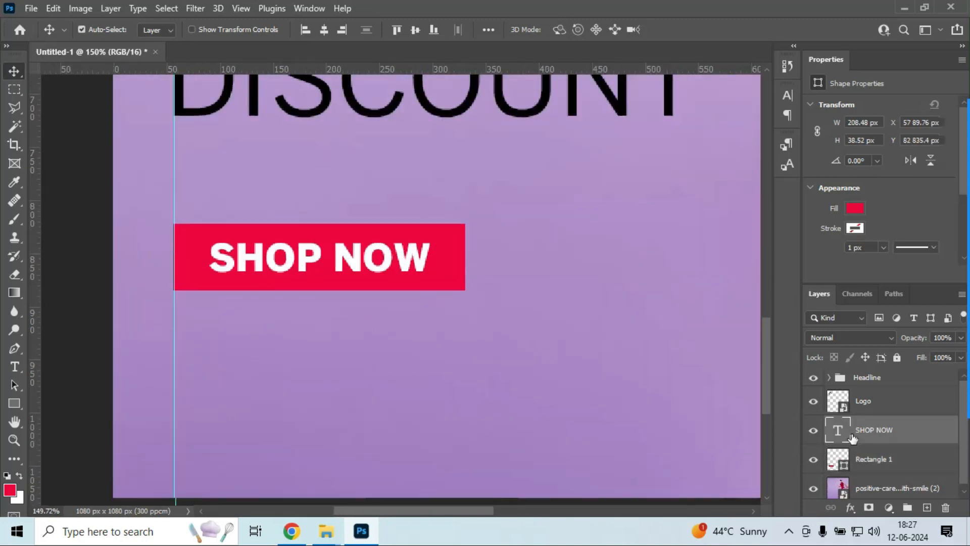
shift+click(859, 460)
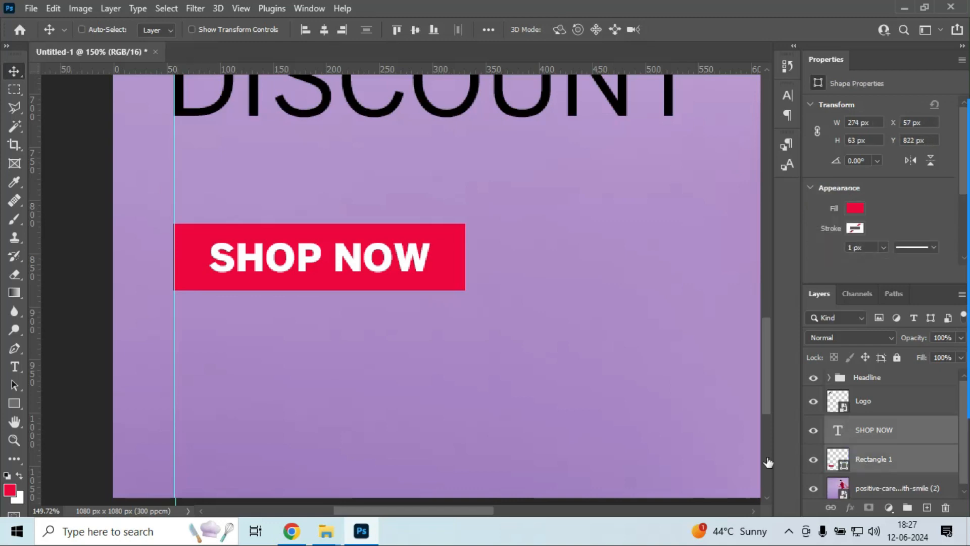
key(ctrl+t)
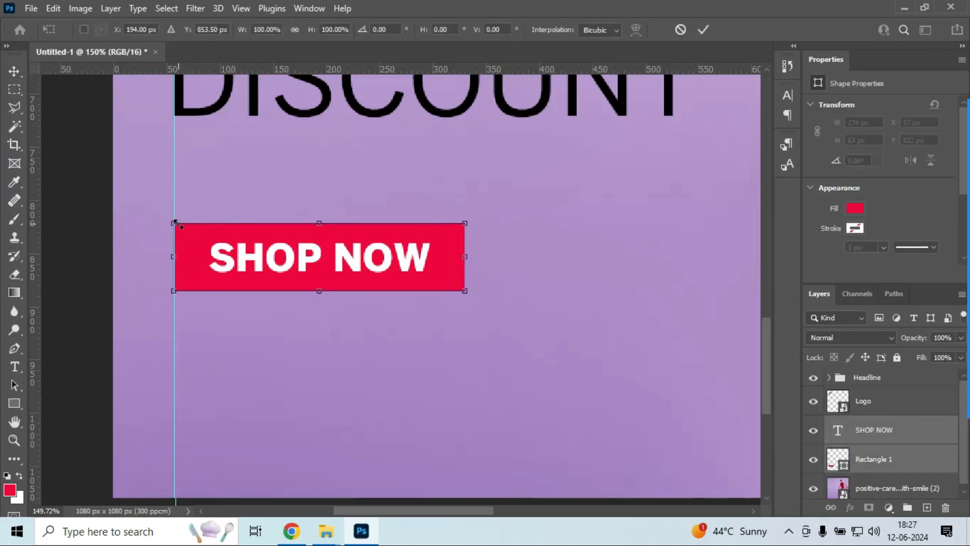
drag(174, 223, 183, 225)
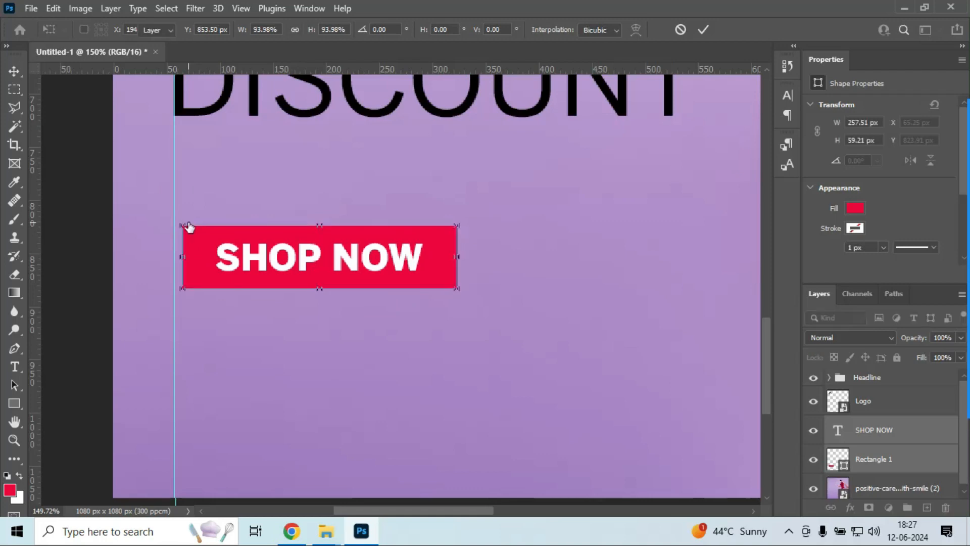
key(Return)
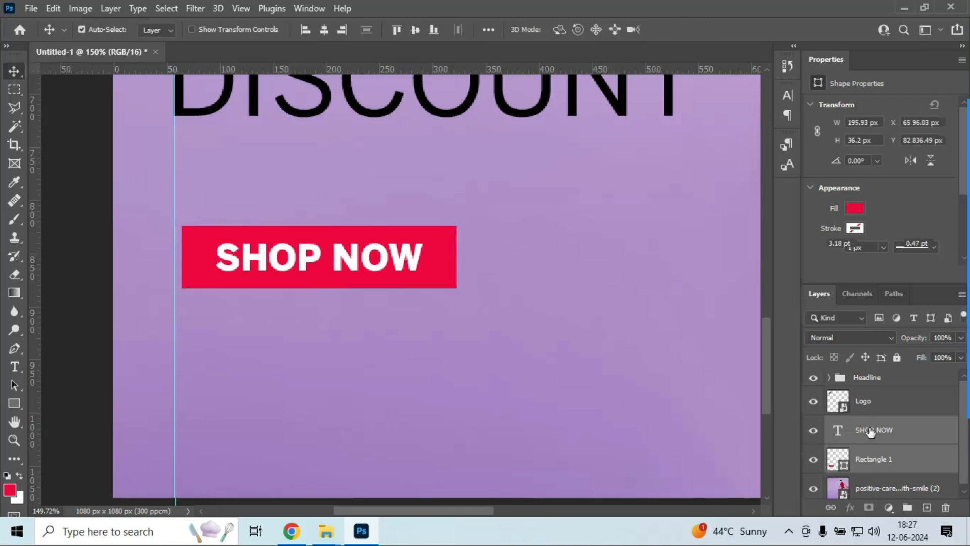
Step: Shrink the SHOP NOW text to about 184 px wide and shift it toward the left edge of the red rectangle
click(870, 431)
key(ctrl+t)
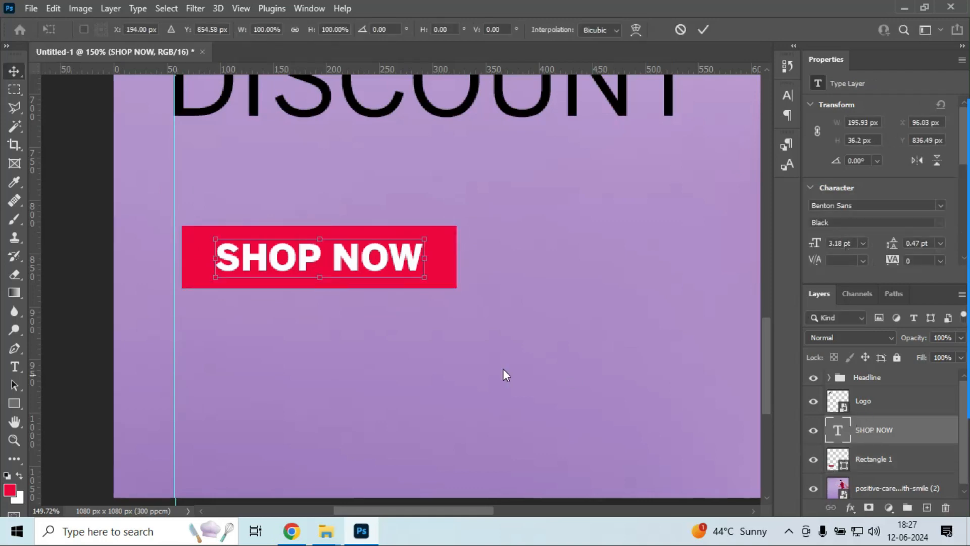
drag(257, 263, 256, 263)
drag(213, 237, 222, 241)
key(shift+Left)
key(shift+Left)
key(shift+Left)
key(Return)
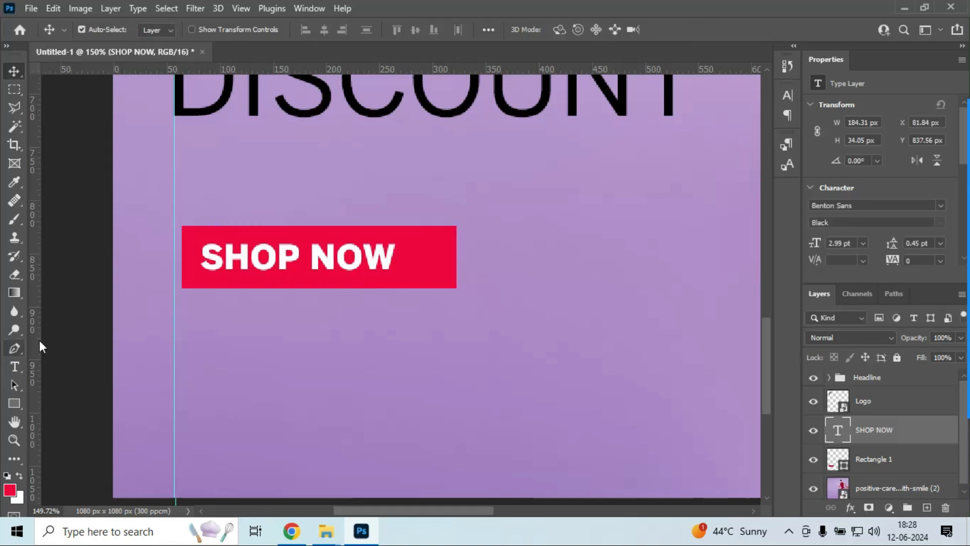
Step: On a new layer, draw a right-pointing chevron about 12 x 23 px with the Pen tool just after the SHOP NOW text
click(14, 348)
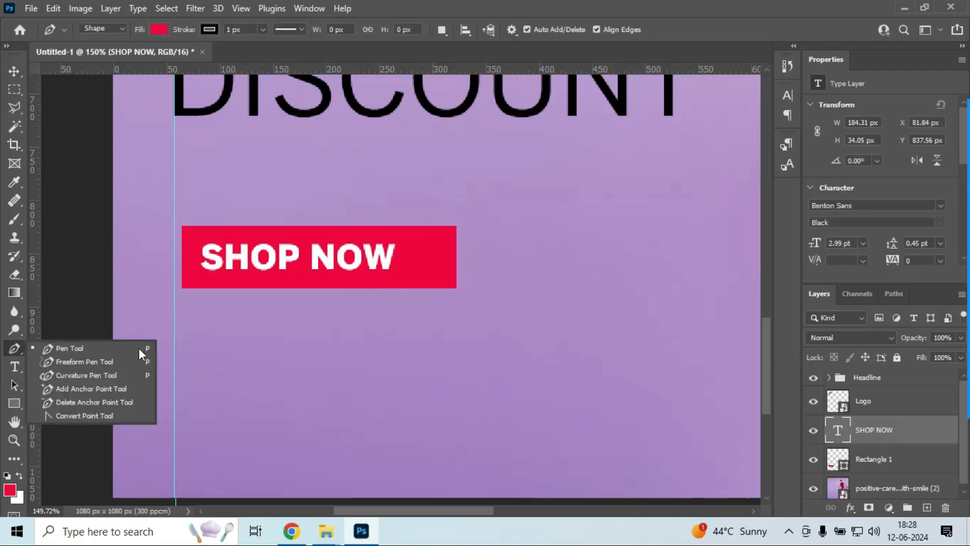
click(85, 350)
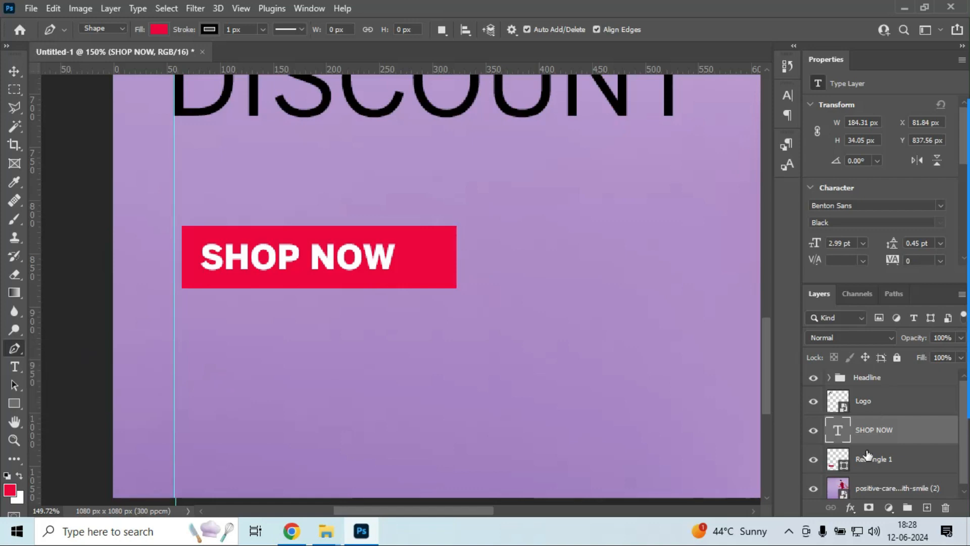
click(927, 507)
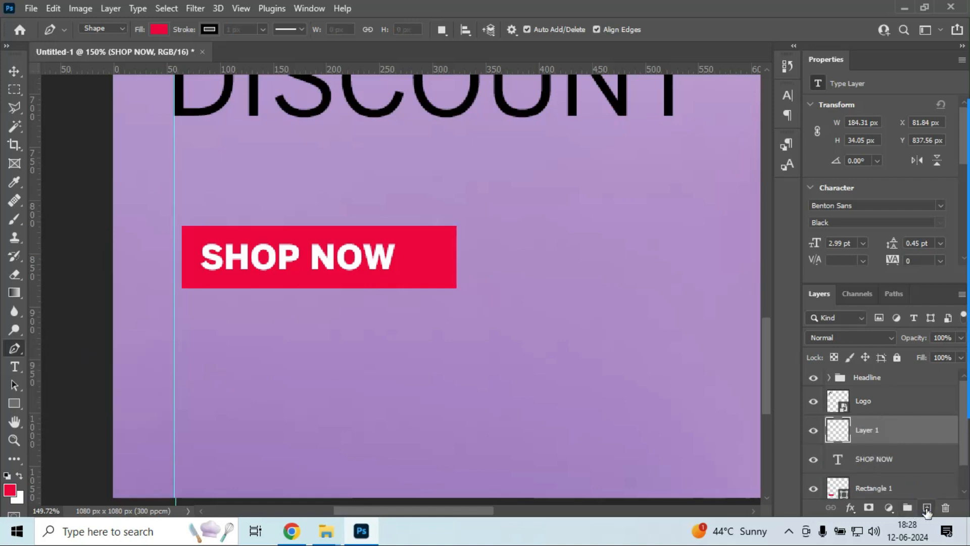
click(396, 249)
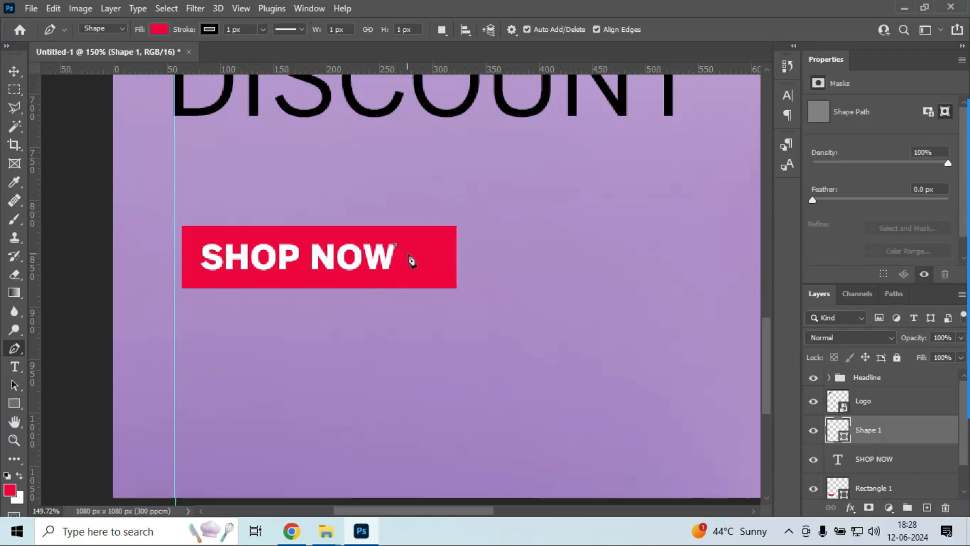
click(409, 257)
click(390, 273)
Step: Set the chevron's stroke width to 3 px and remove its fill
click(231, 30)
text(3)
key(Return)
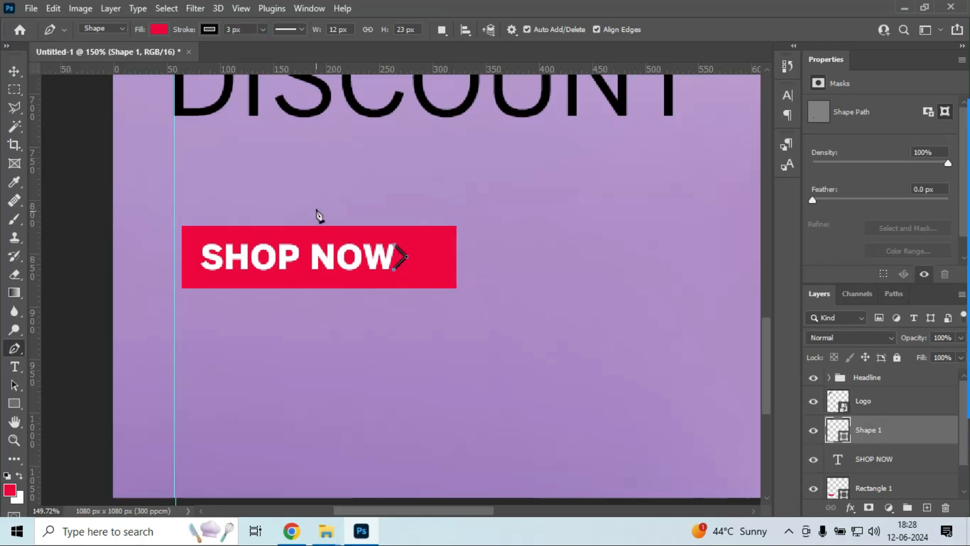
click(158, 29)
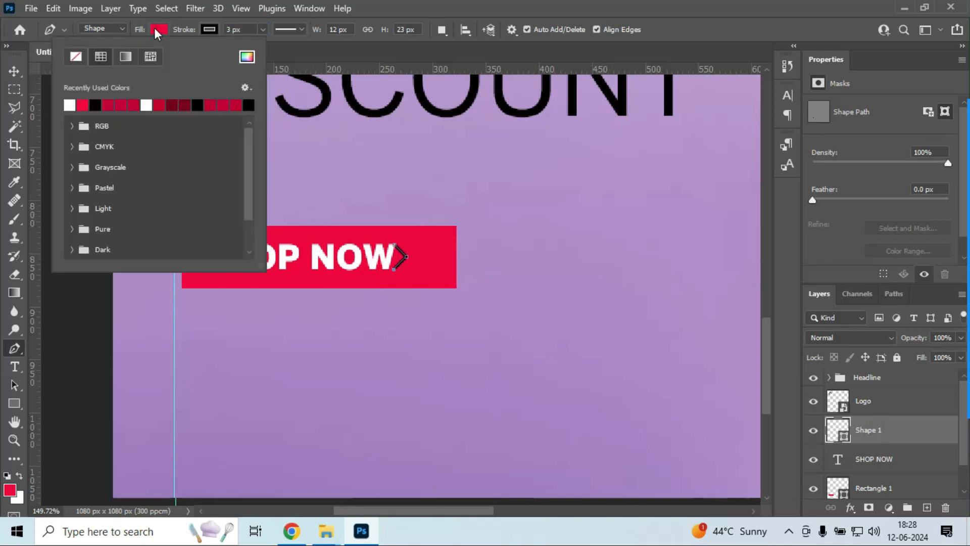
click(78, 57)
click(11, 73)
click(13, 72)
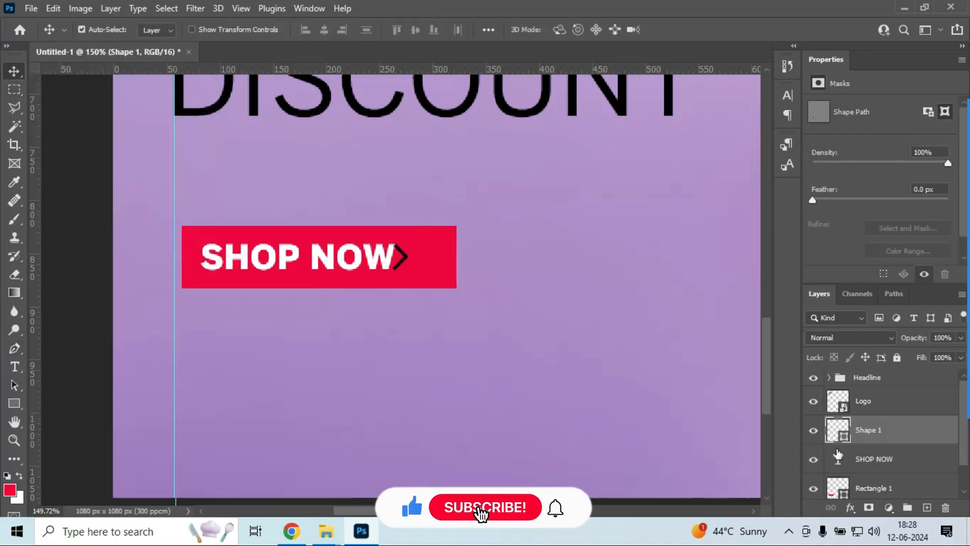
Step: Center the chevron vertically with the SHOP NOW text and shift it about 15 px to the right
shift+click(861, 457)
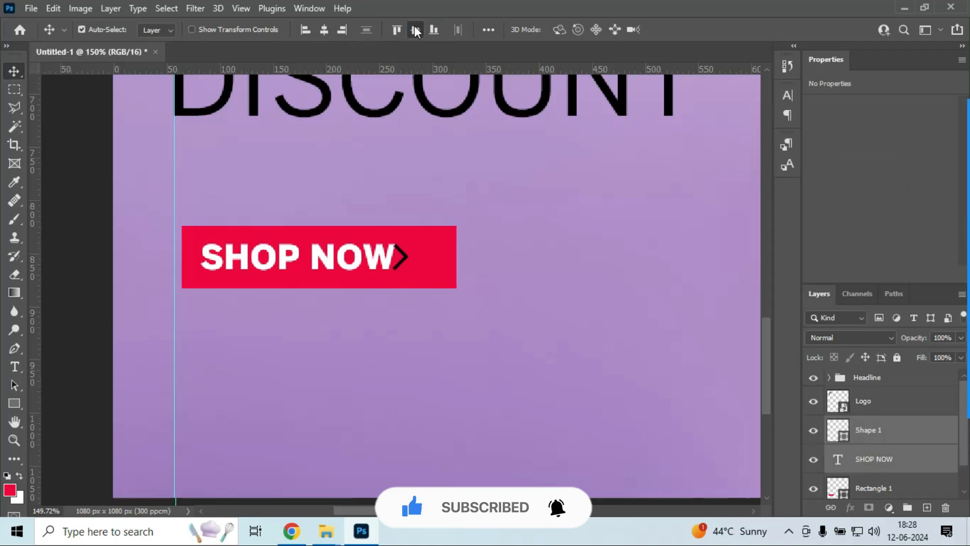
click(869, 440)
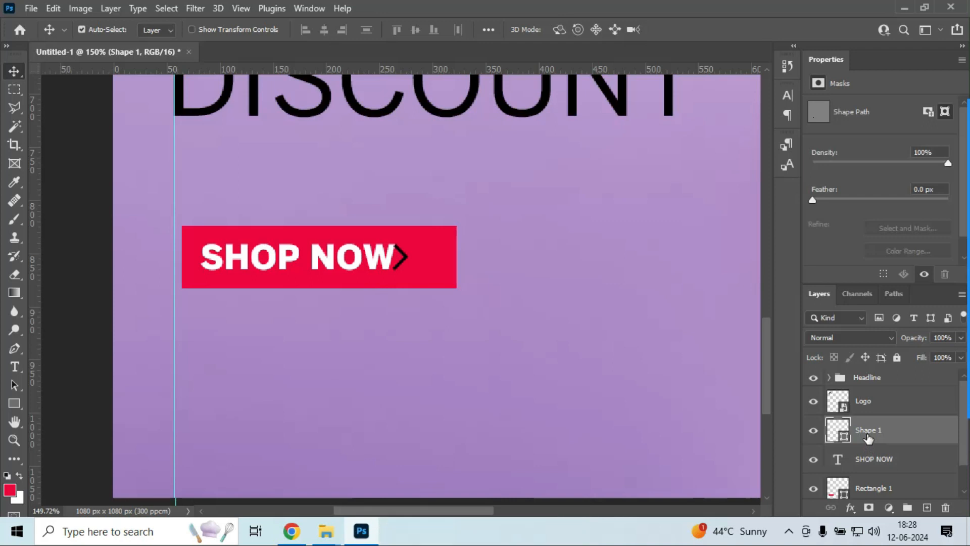
key(shift+Right)
key(Right)
key(Right)
Step: Group the SHOP NOW text with the chevron and center that group horizontally on the red rectangle
ctrl+click(871, 459)
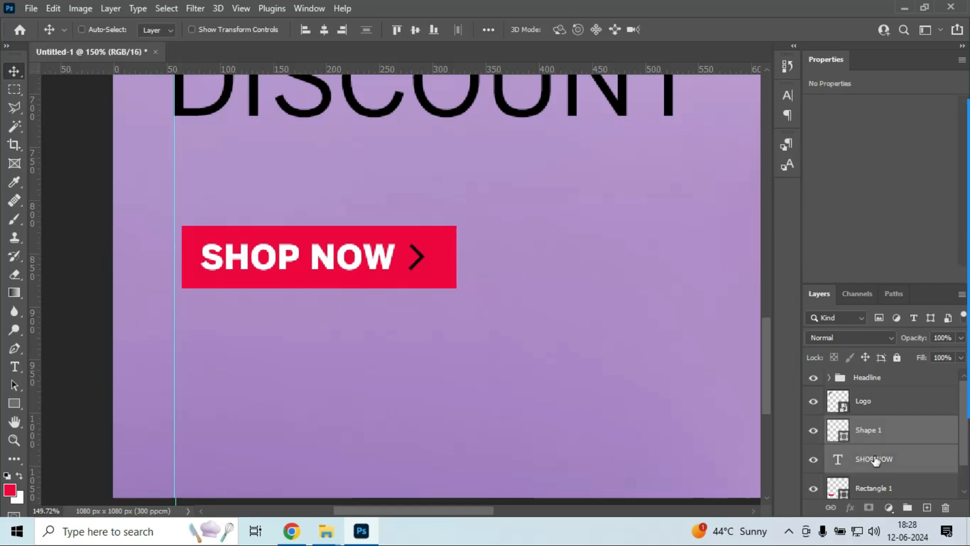
click(908, 507)
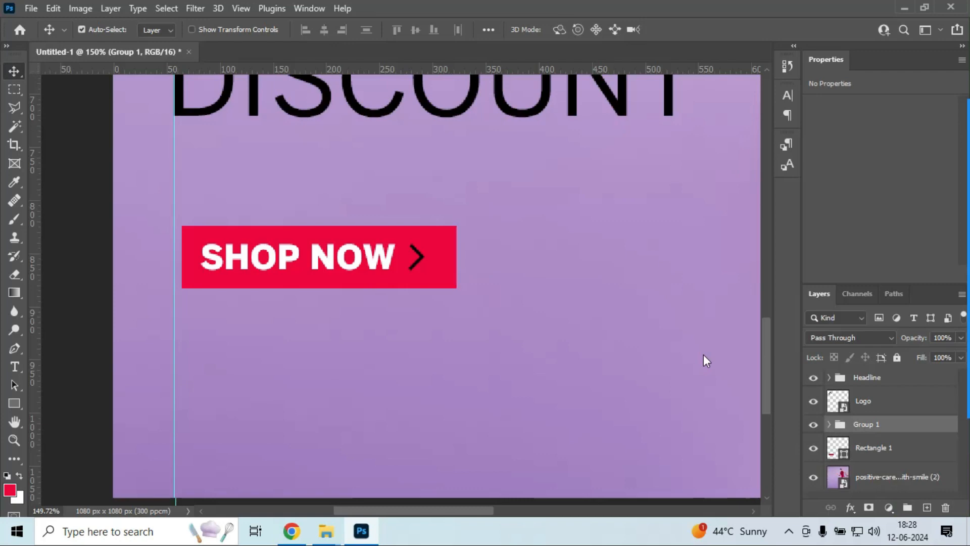
scroll(392, 288, down, 5)
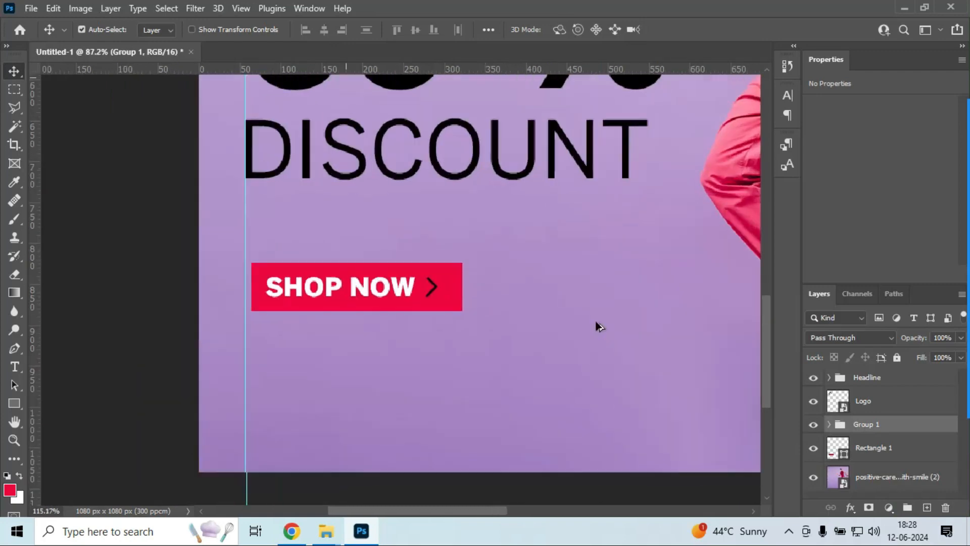
scroll(498, 314, up, 2)
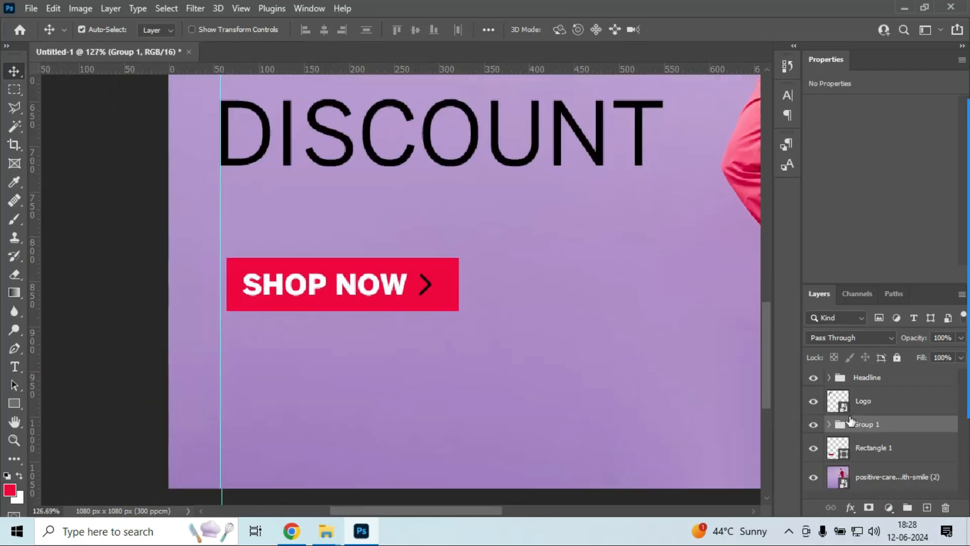
click(814, 424)
click(813, 424)
ctrl+click(861, 449)
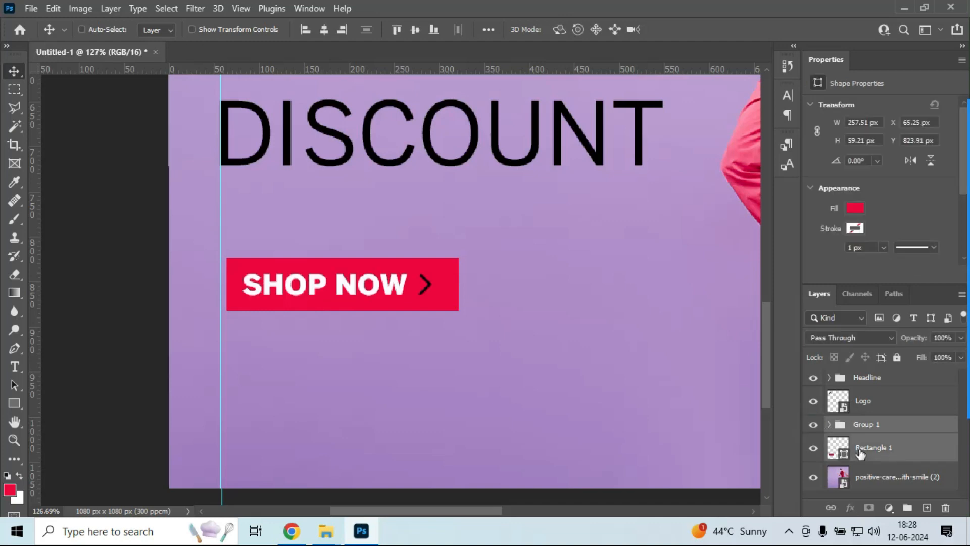
click(326, 29)
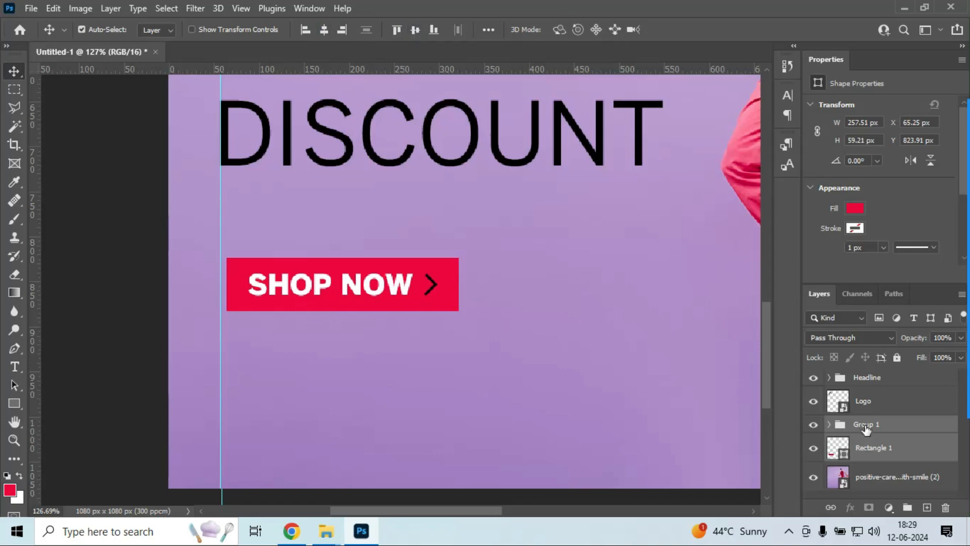
Step: Group the red rectangle with the text-and-chevron group and name the new group Button
click(907, 507)
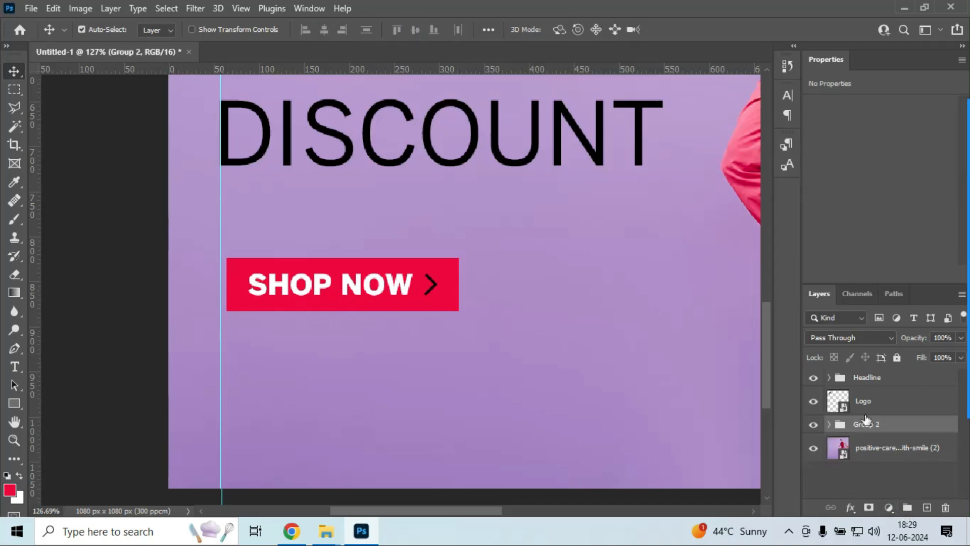
double_click(864, 424)
text(Button)
key(Return)
Step: Align the left edges of the Button group, the Logo layer and the Headline group
scroll(428, 343, down, 6)
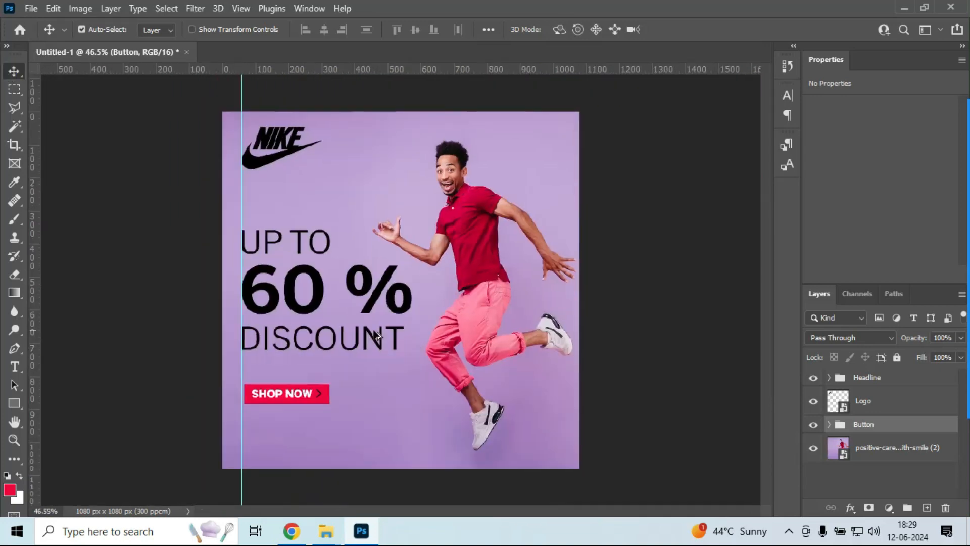
scroll(378, 336, up, 1)
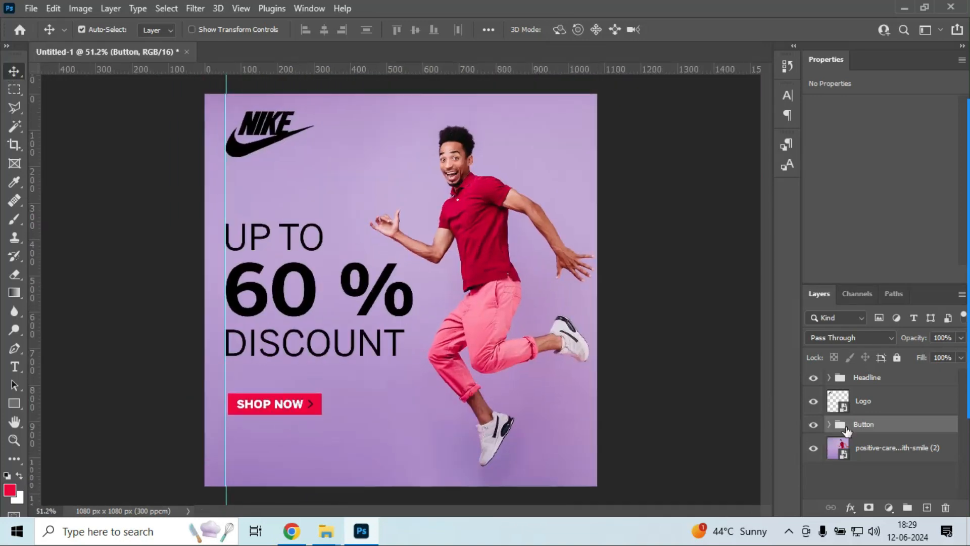
ctrl+click(863, 402)
ctrl+click(852, 376)
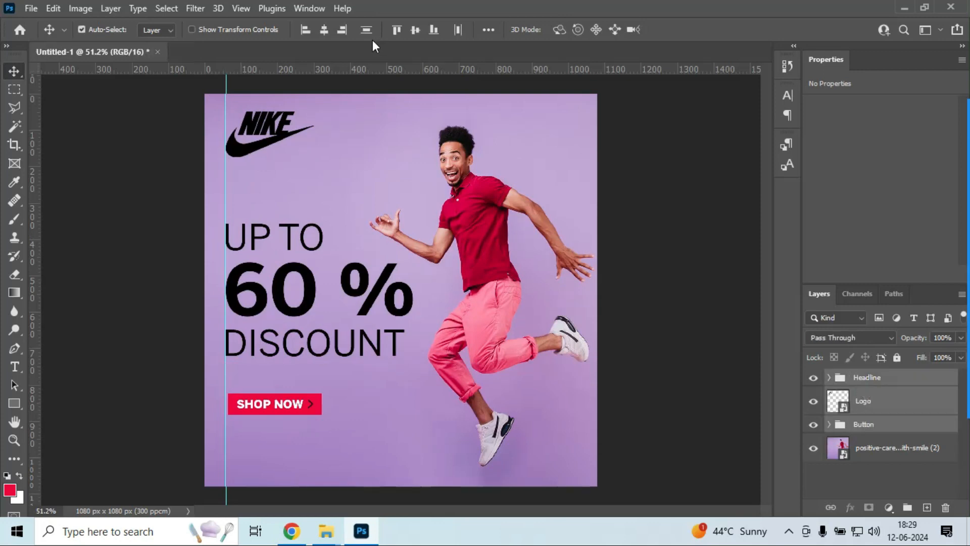
click(306, 30)
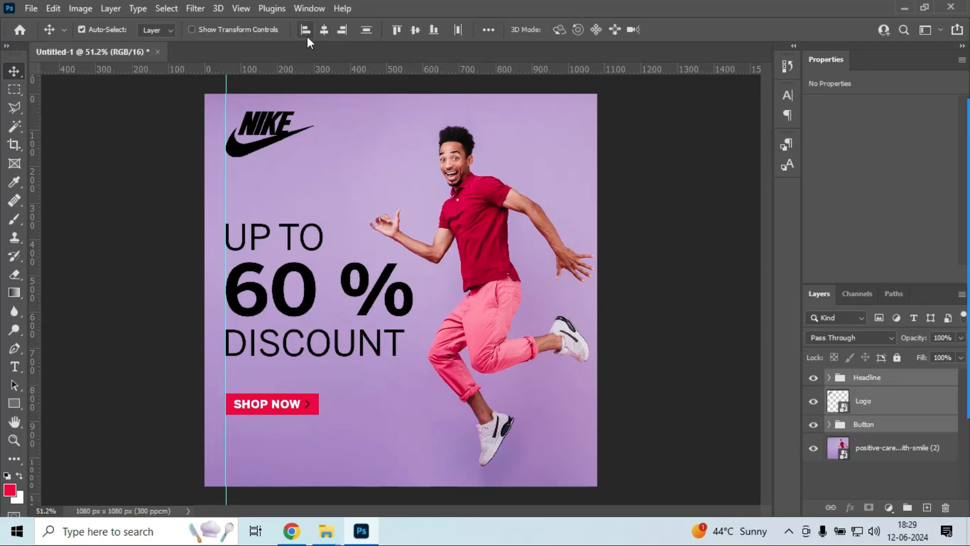
Step: Move the Button group straight down by about 100 px
scroll(374, 200, down, 1)
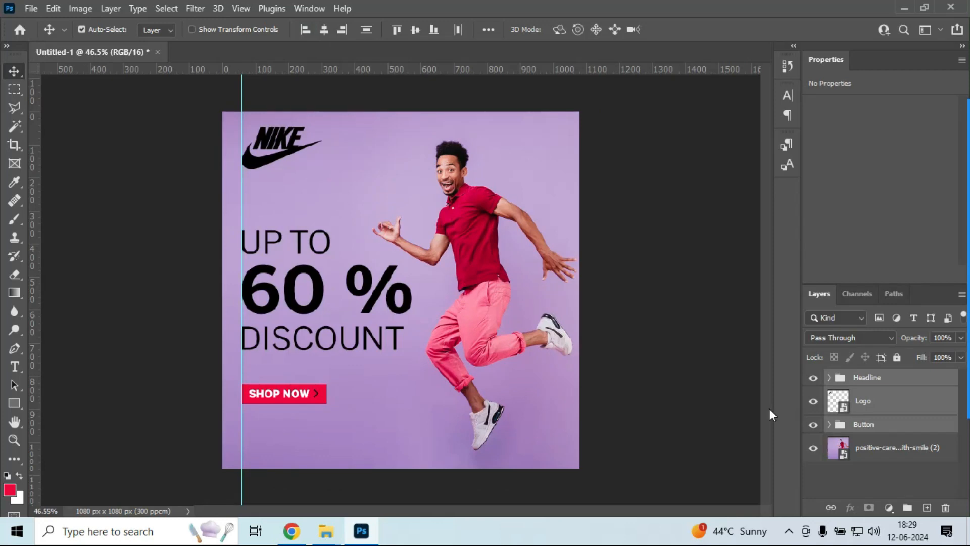
click(863, 425)
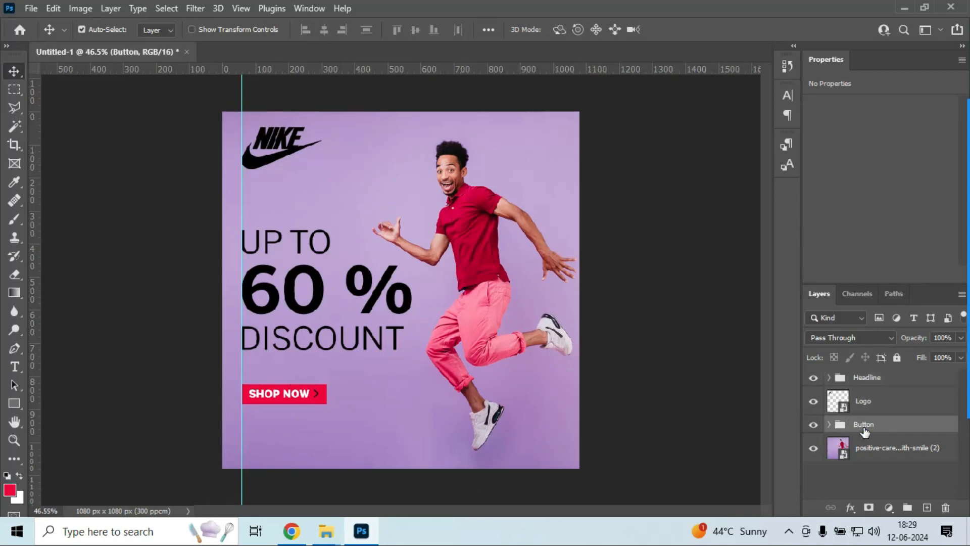
key(shift+Down)
key(shift+Down)
key(shift+Down)
key(shift+Down)
key(shift+Down)
key(shift+Down)
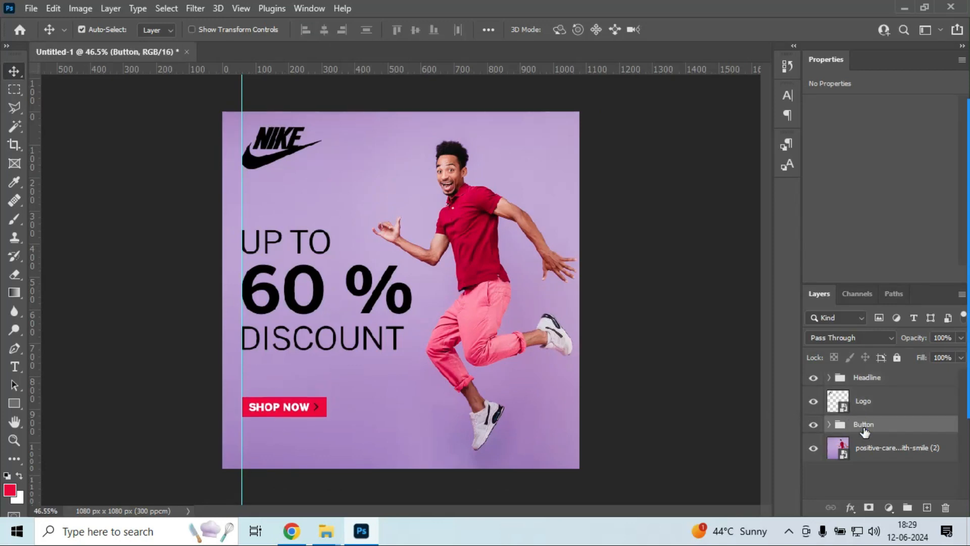
key(shift+Down)
key(shift+Down)
key(shift+Down)
key(shift+Down)
key(shift+Down)
key(shift+Down)
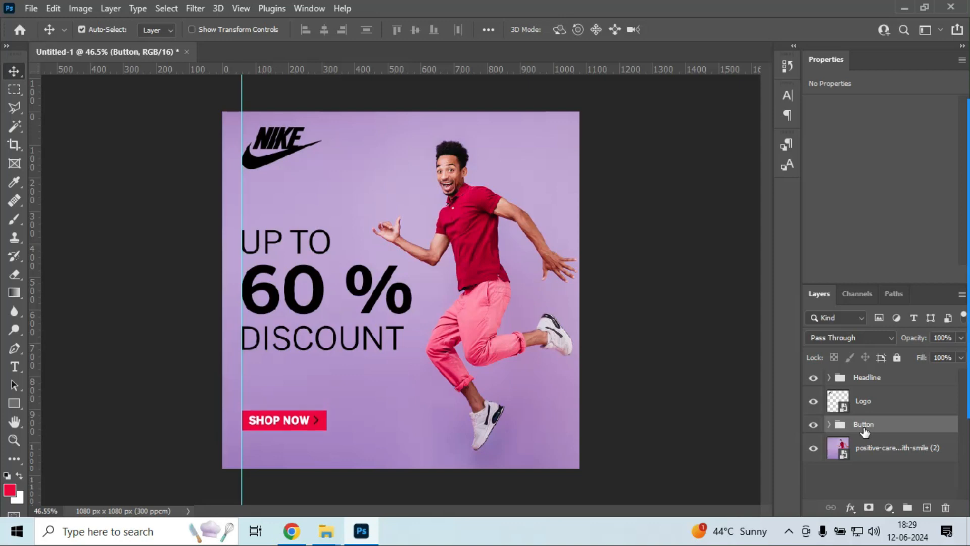
key(shift+Down)
key(shift+Down)
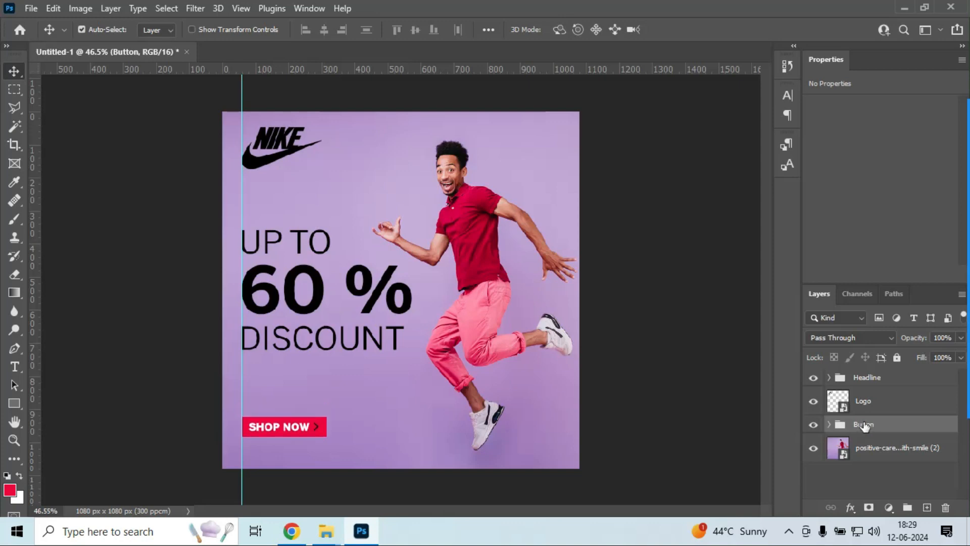
Step: Move the Headline group straight down by about 60 px
click(853, 378)
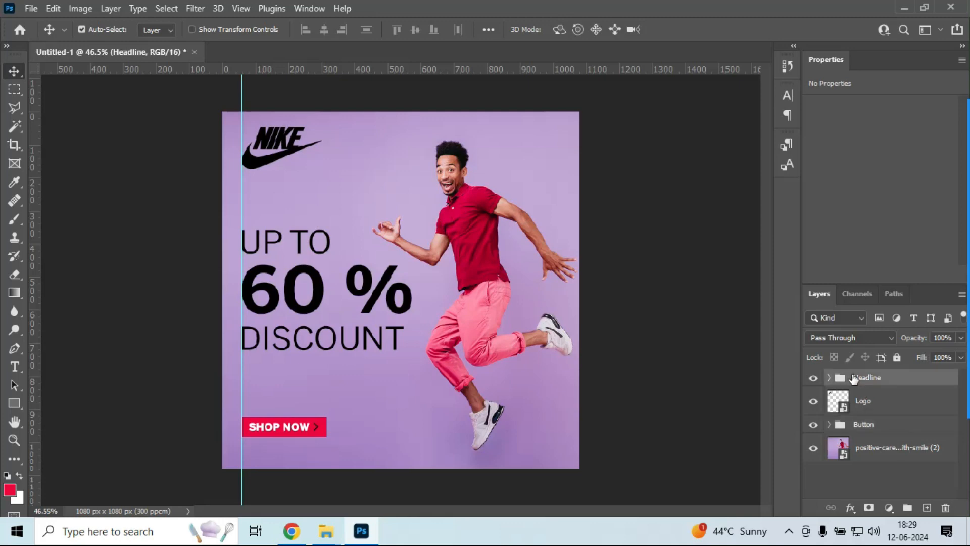
key(shift+Down)
key(shift+Down)
key(shift+Down)
key(shift+Down)
key(shift+Down)
key(shift+Down)
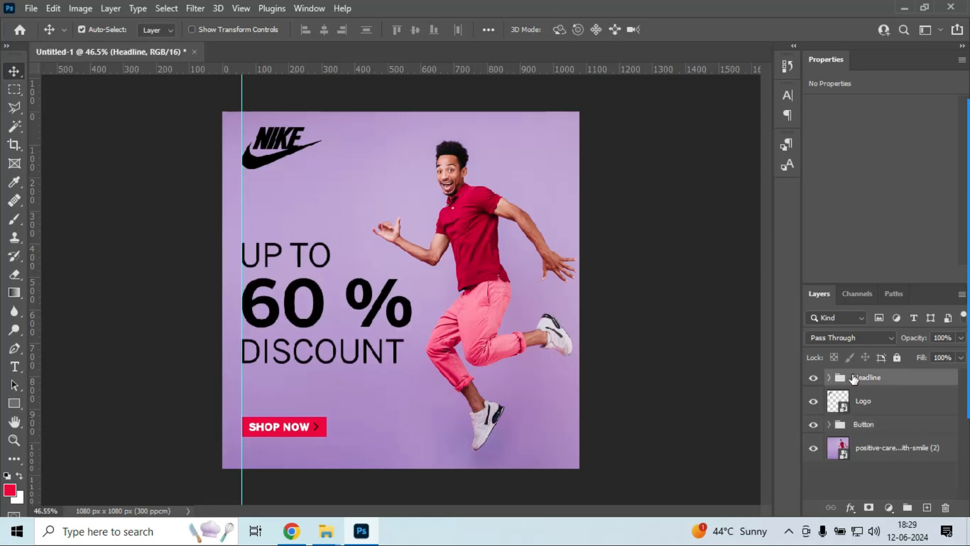
key(shift+Down)
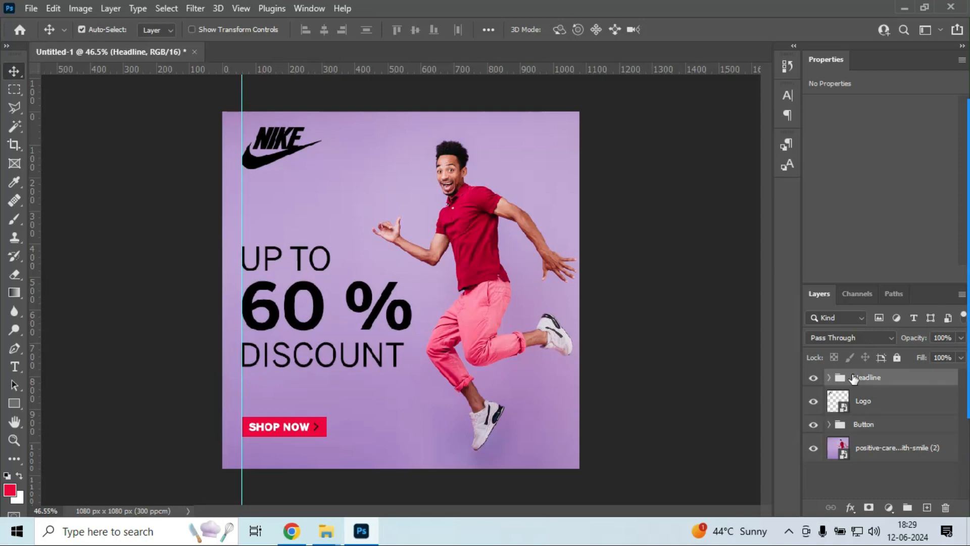
Step: Move the Nike logo down to Y 98 px and place its layer above the Headline group
click(864, 406)
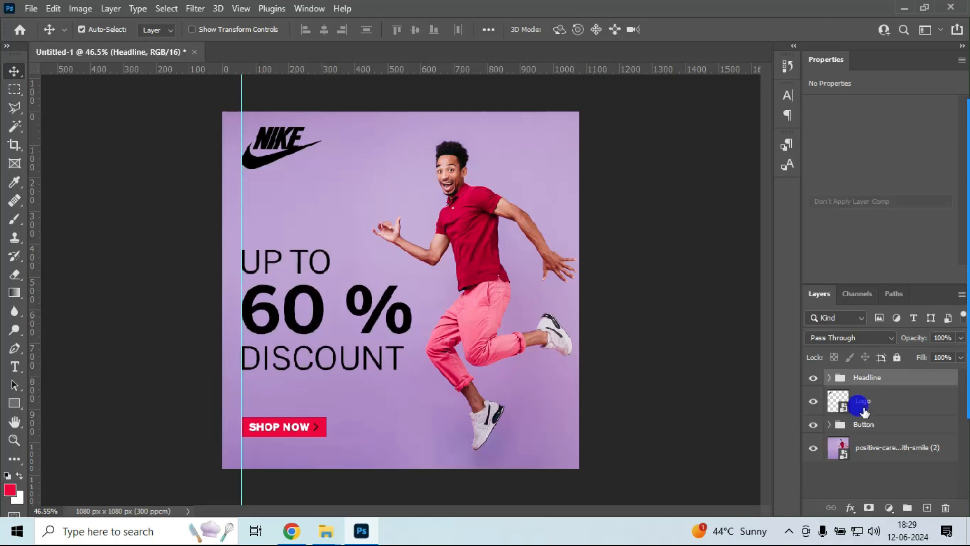
key(shift+Down)
key(shift+Down)
key(shift+Down)
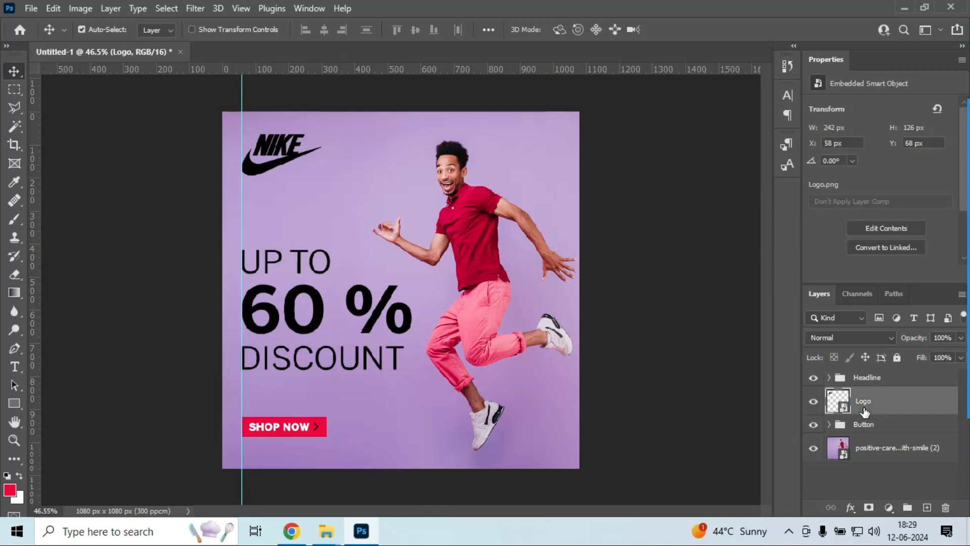
key(shift+Down)
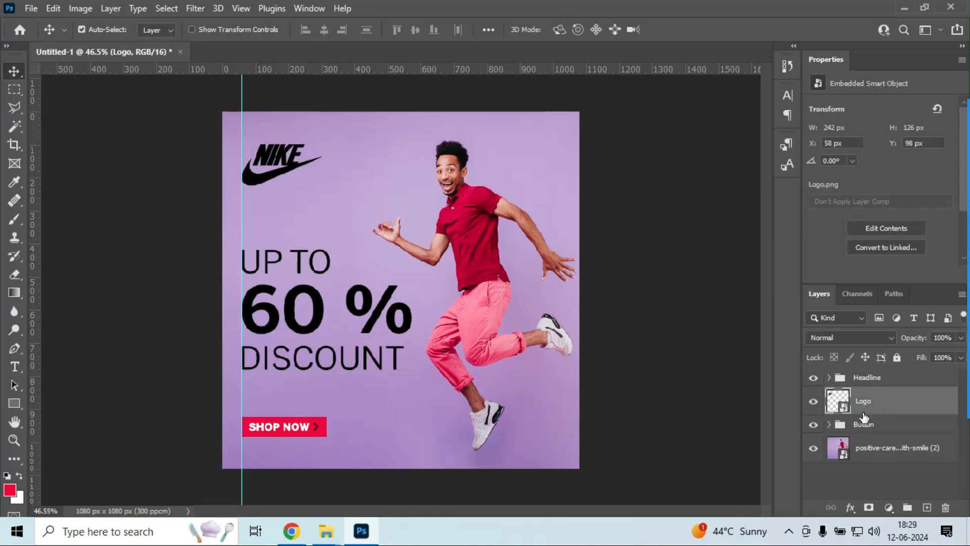
click(864, 422)
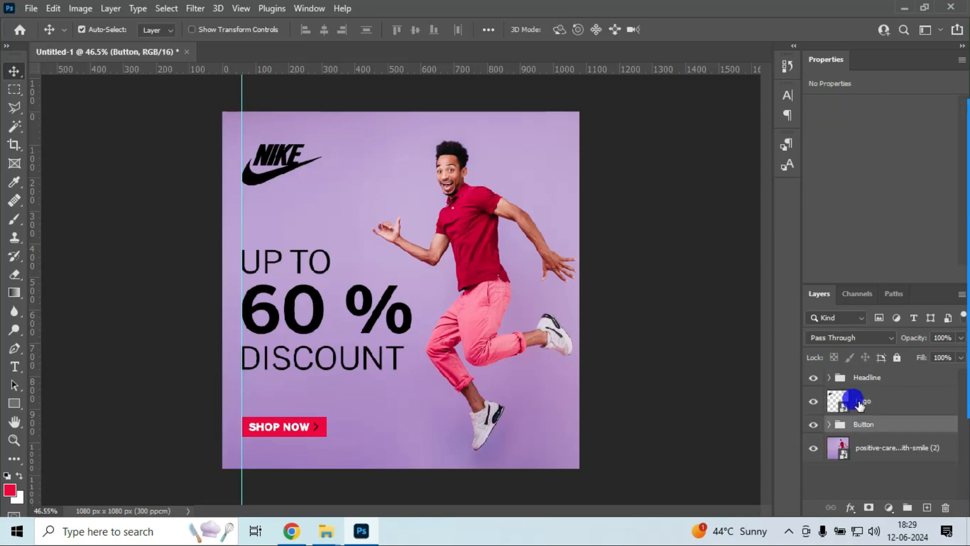
drag(859, 404, 870, 371)
Step: Move the Headline and Button groups up together by about 20 px
click(868, 410)
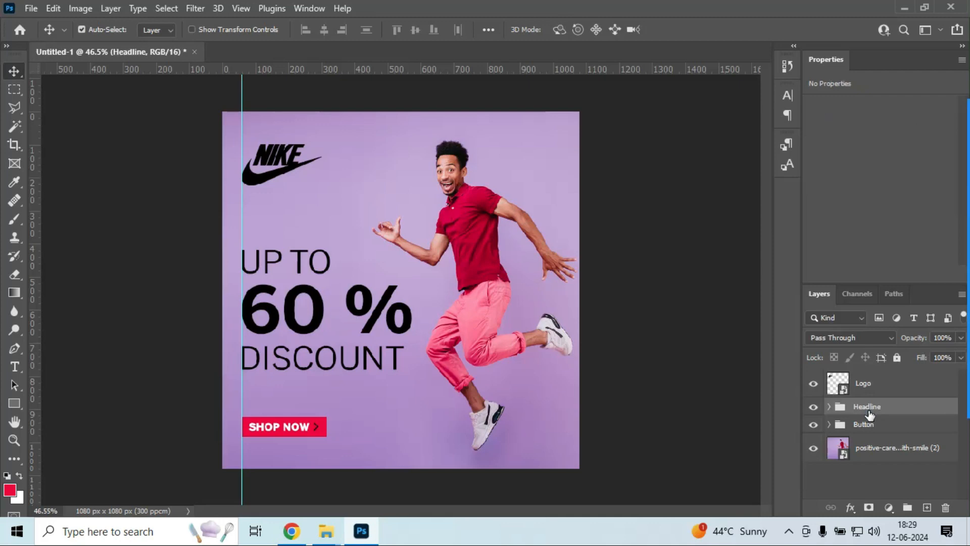
ctrl+click(862, 427)
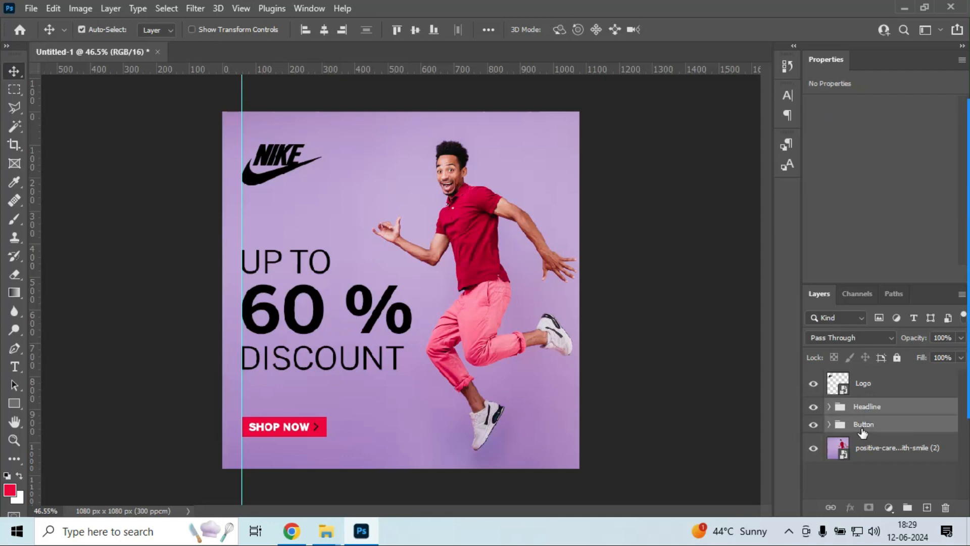
key(shift+Up)
key(shift+Up)
key(shift+Up)
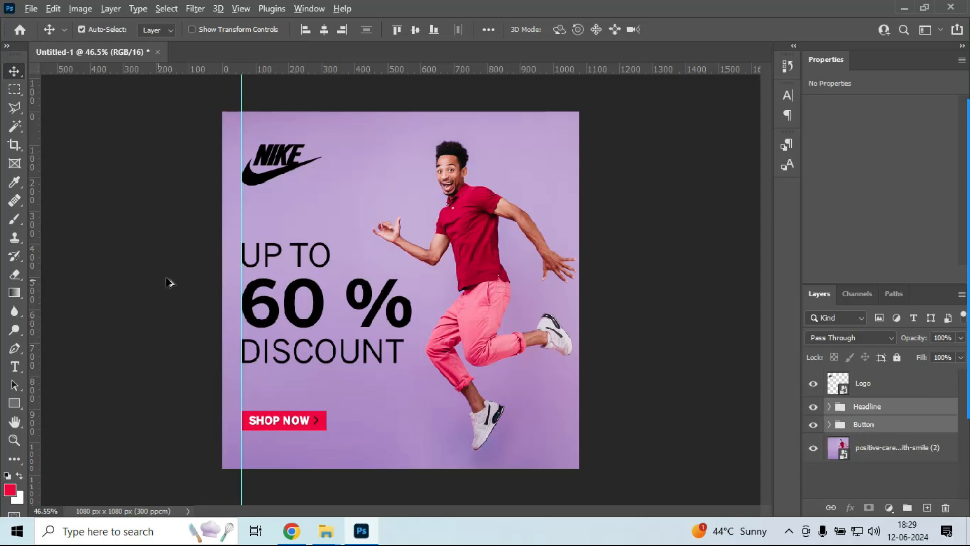
Step: Add a Drop Shadow effect to the Button group
scroll(168, 281, down, 3)
scroll(275, 255, up, 3)
scroll(470, 318, up, 1)
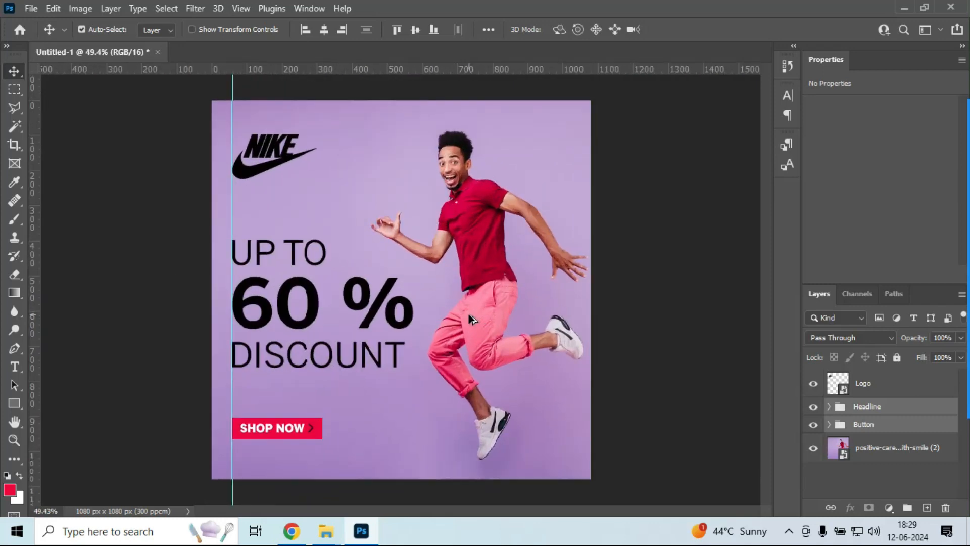
click(859, 425)
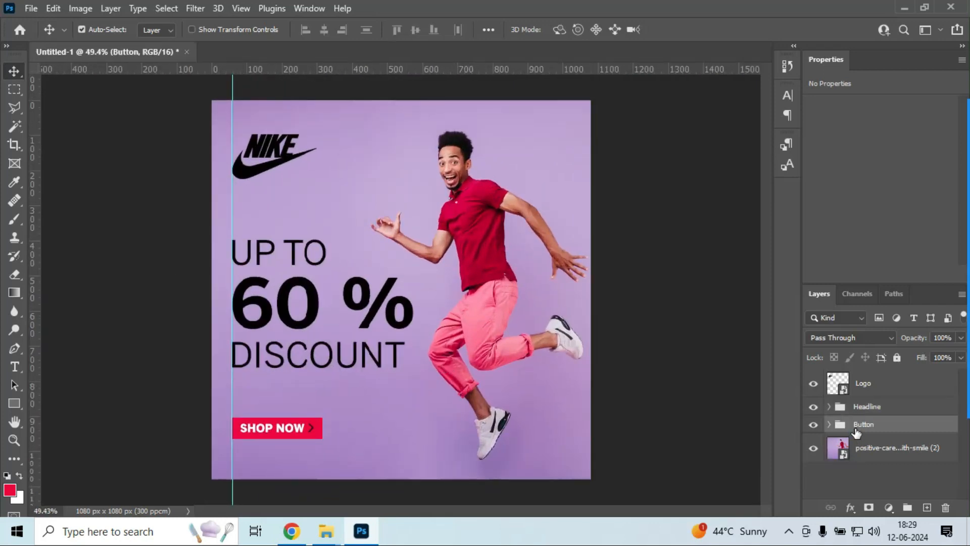
click(852, 511)
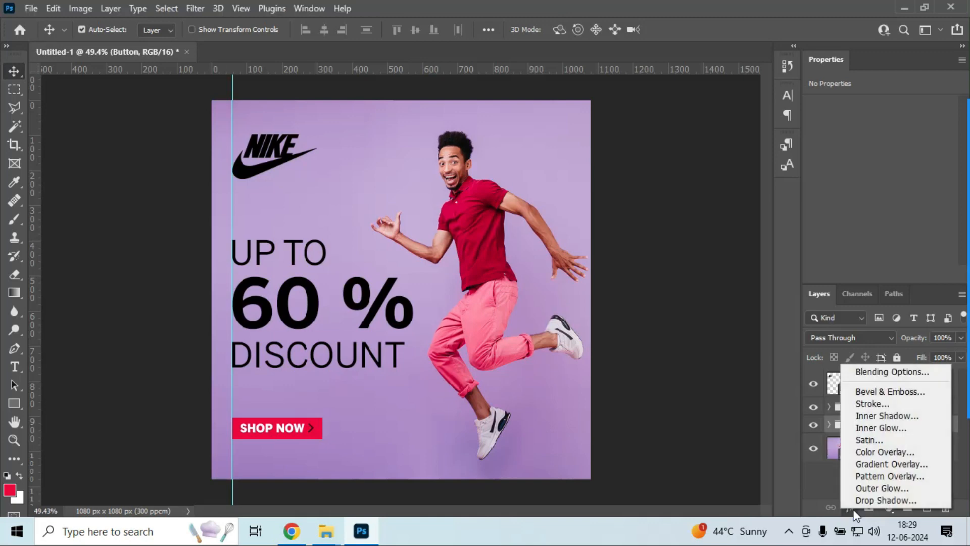
click(859, 499)
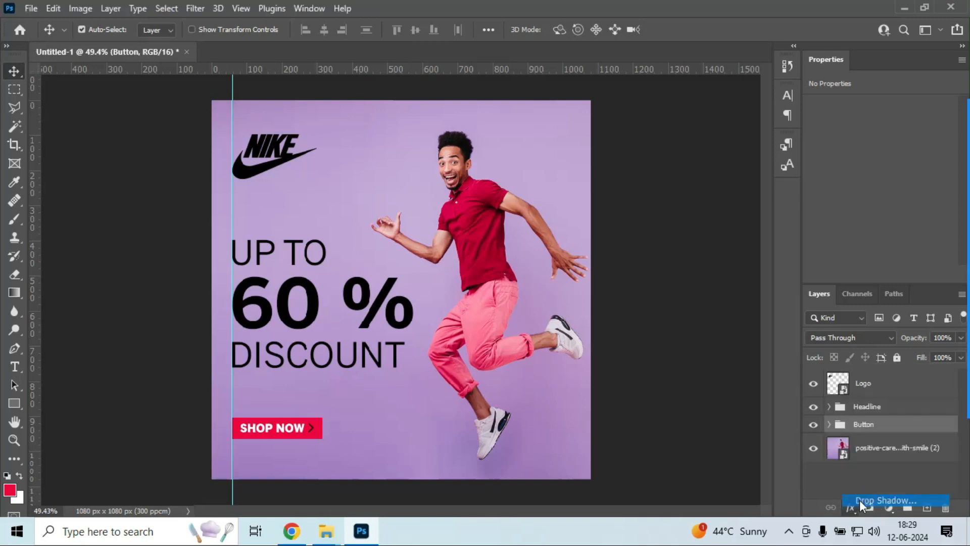
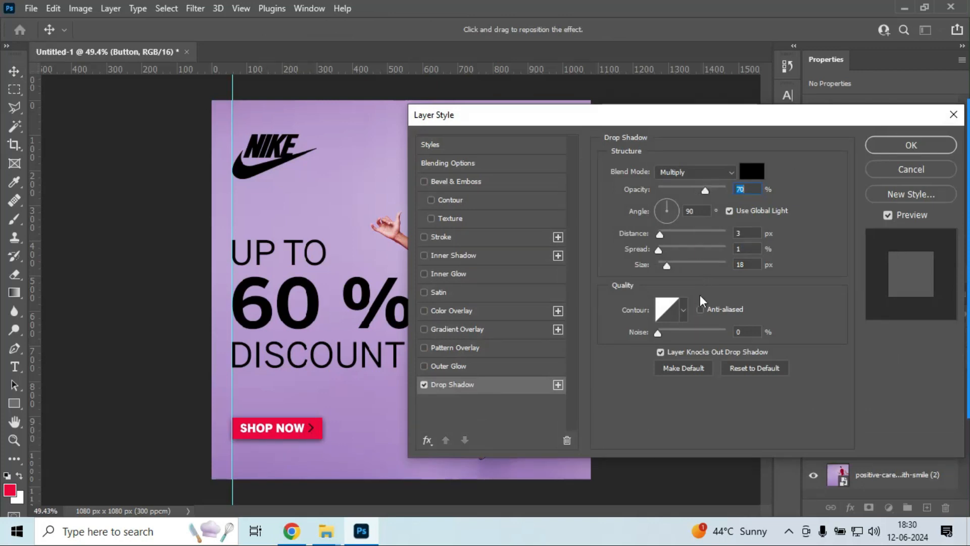
Step: Compare several contour presets for the button's drop shadow, choose the smooth S-shaped curve and apply the effect
click(683, 309)
click(624, 346)
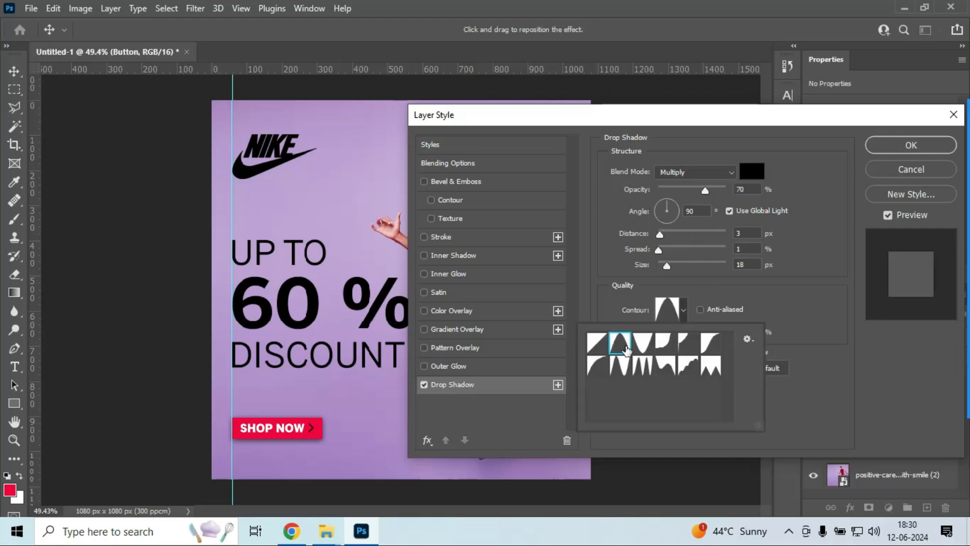
click(639, 344)
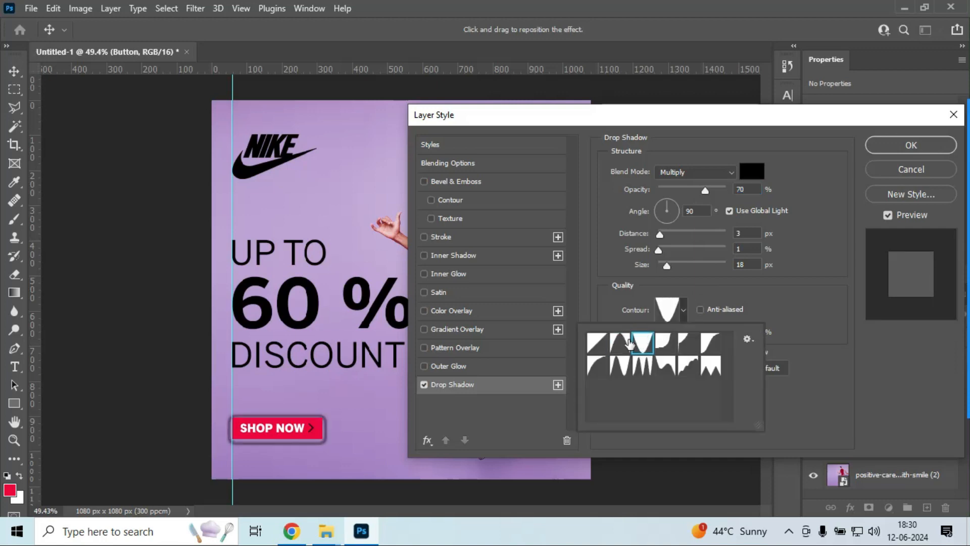
click(620, 344)
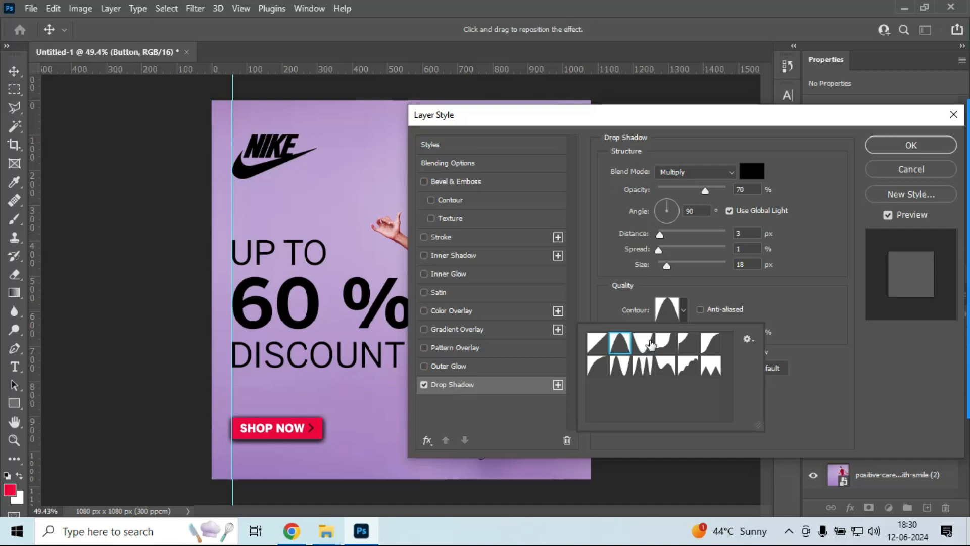
click(641, 344)
click(663, 343)
click(681, 346)
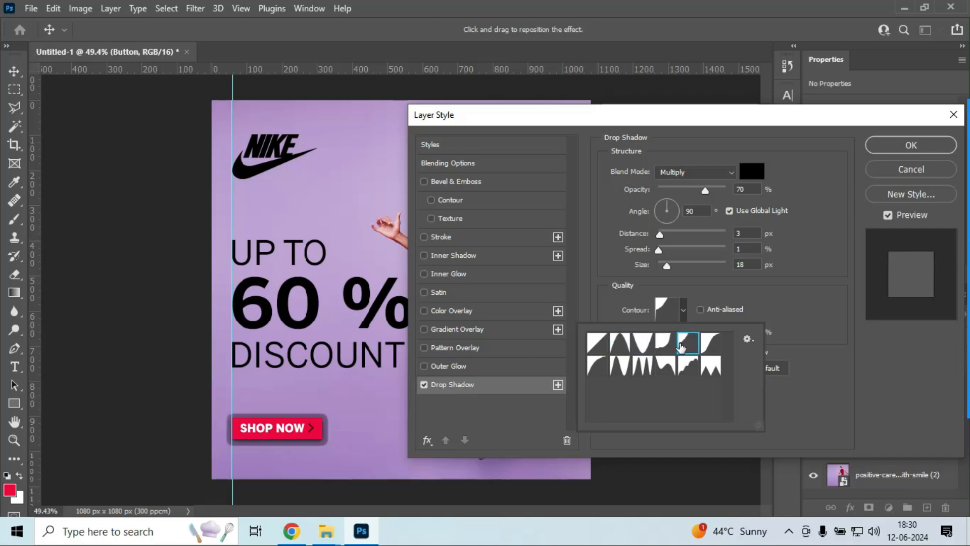
click(710, 343)
click(711, 365)
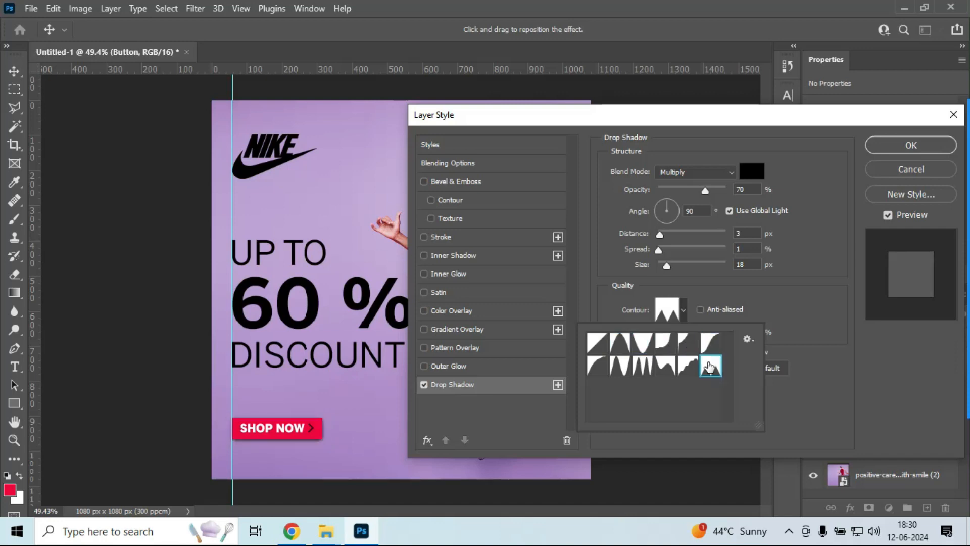
click(708, 345)
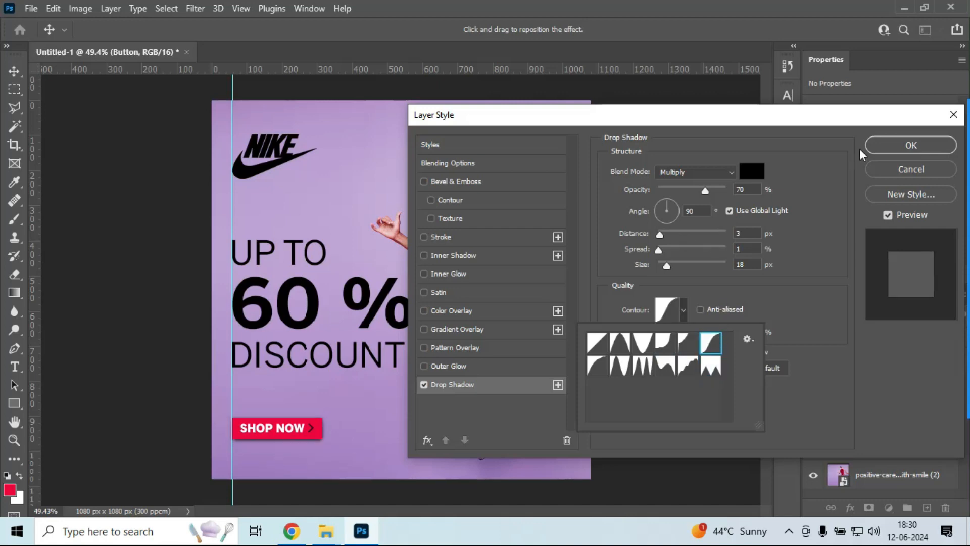
click(893, 144)
click(893, 144)
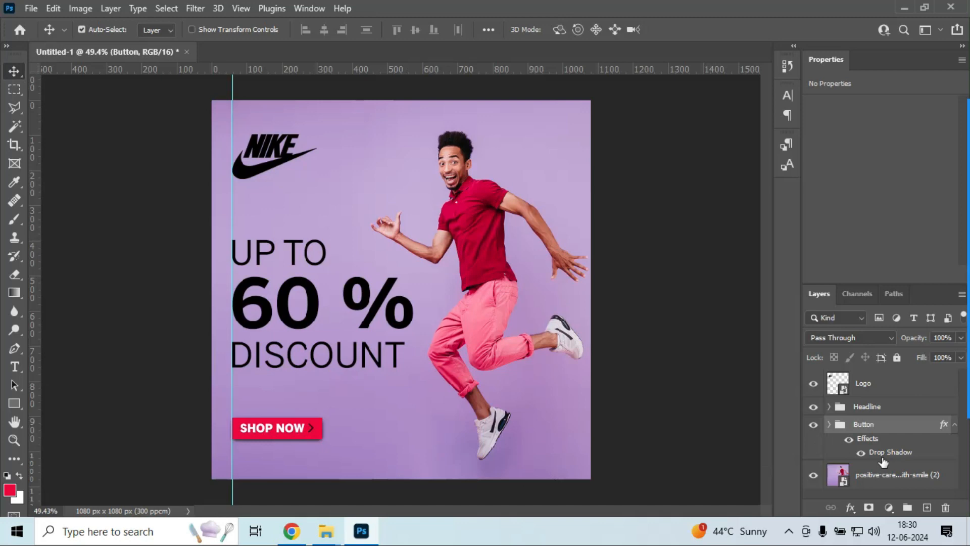
Step: Change the foreground colour to the brighter red ff063b
click(11, 490)
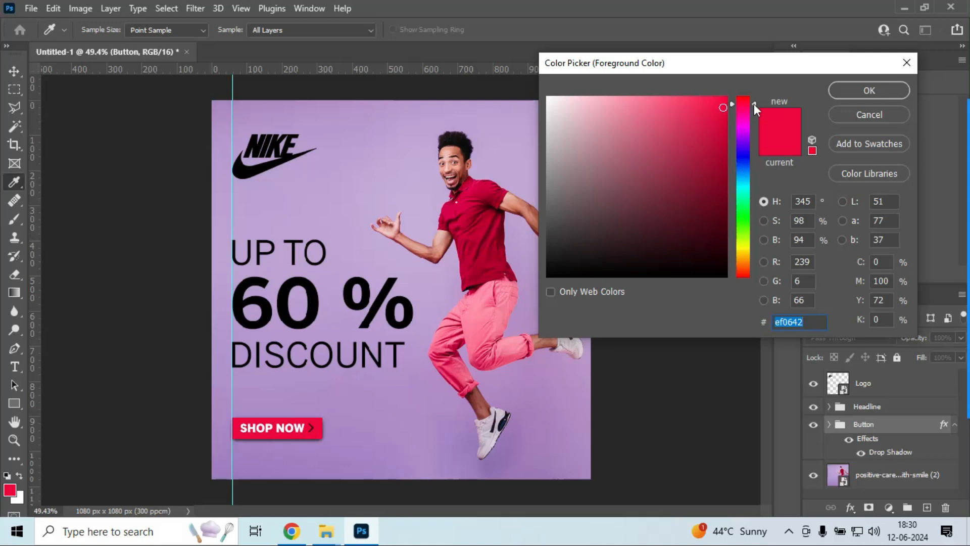
drag(753, 104, 724, 97)
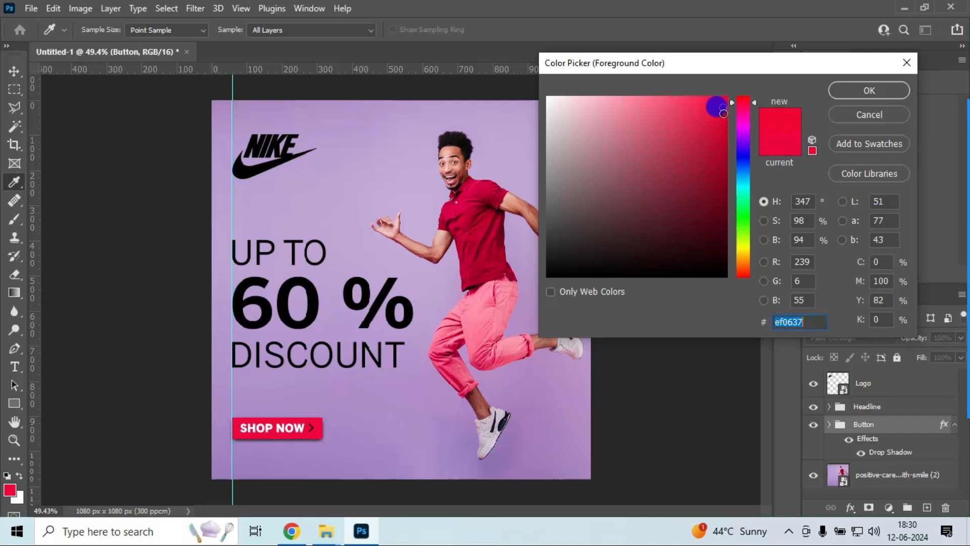
click(840, 90)
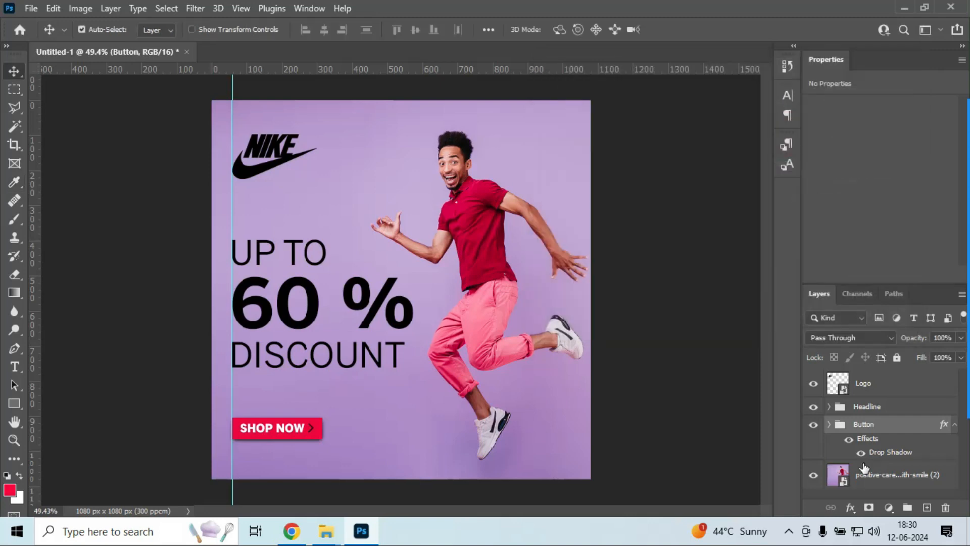
Step: Fill Rectangle 1 inside the Button group with the brighter red ff063b and compare the button with the rectangle hidden and shown
click(953, 427)
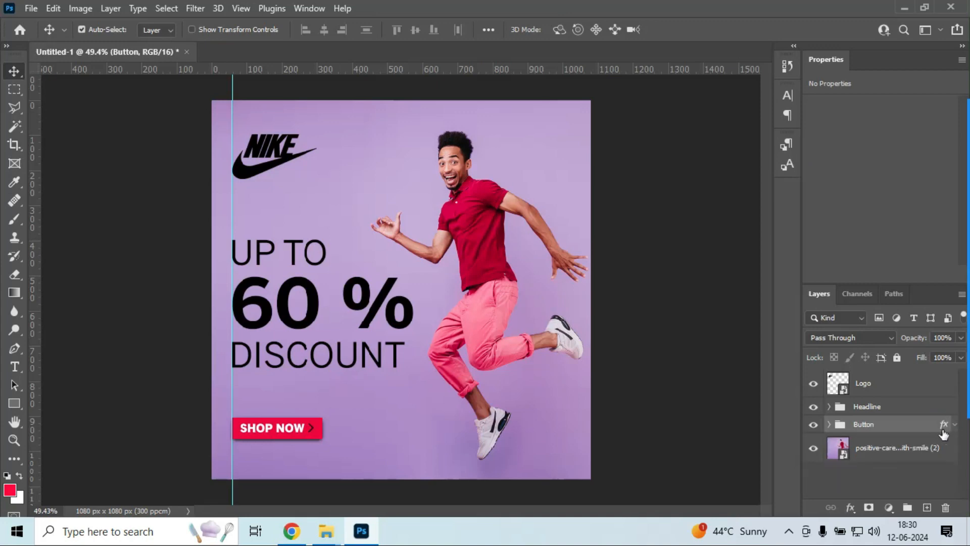
click(953, 427)
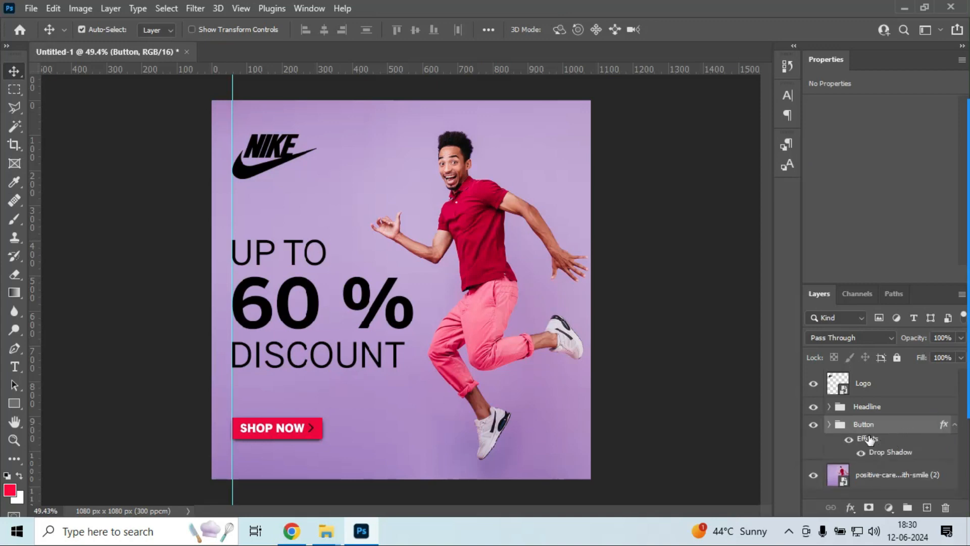
click(828, 424)
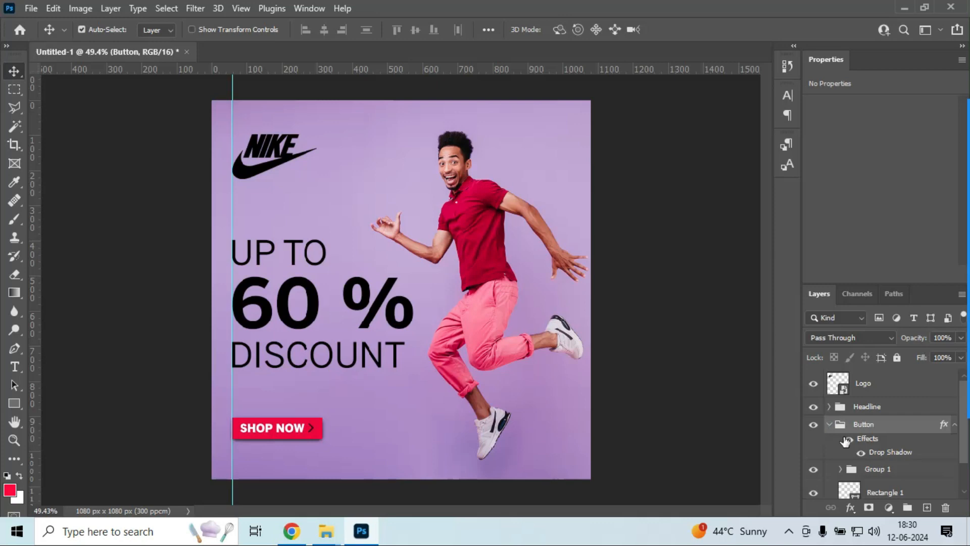
scroll(859, 450, down, 1)
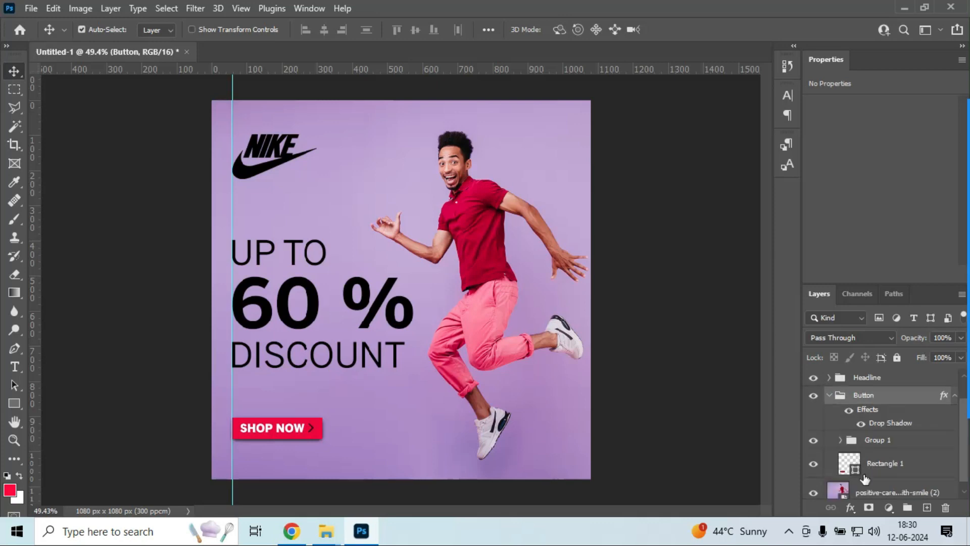
click(873, 463)
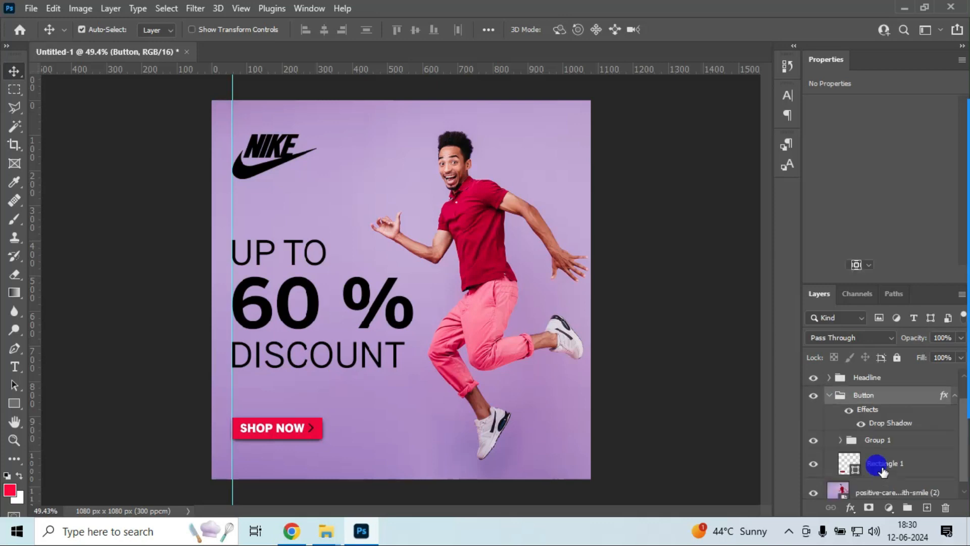
click(15, 401)
click(159, 29)
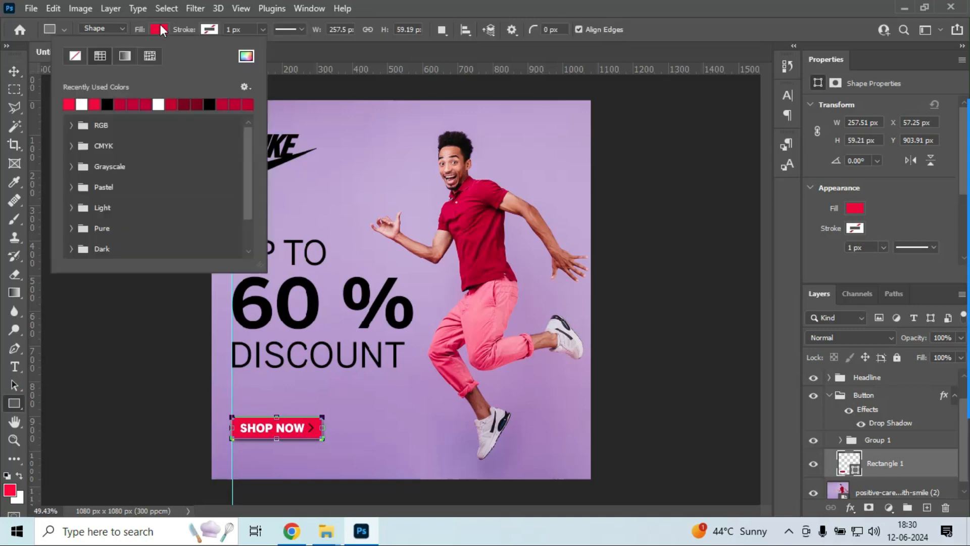
click(72, 102)
click(15, 67)
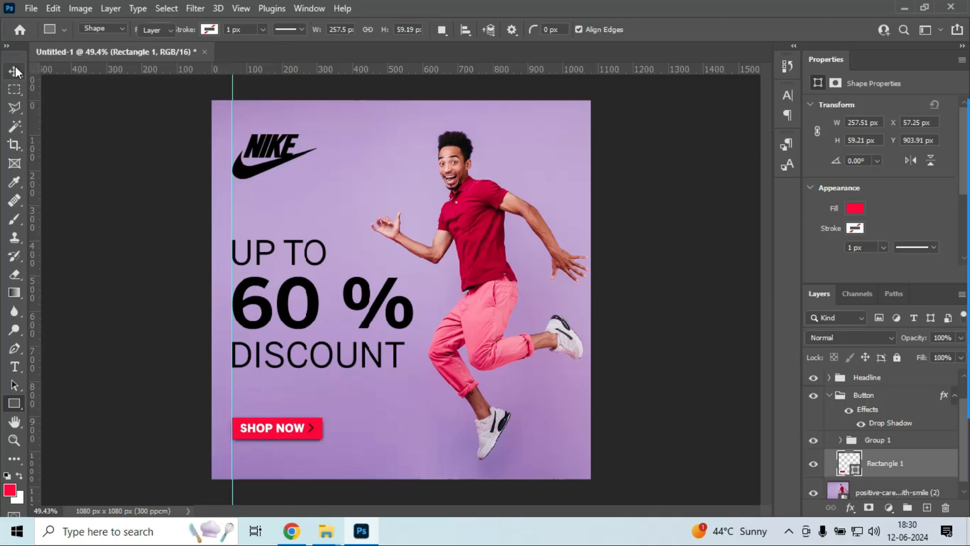
click(813, 463)
click(813, 464)
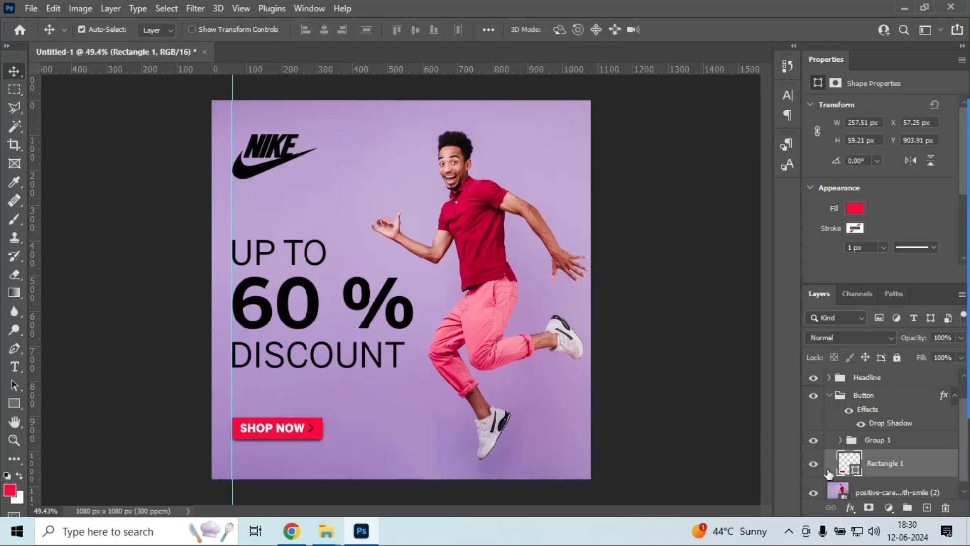
Step: Sample the button's red as the foreground colour and shift it to a slightly warmer red
click(10, 490)
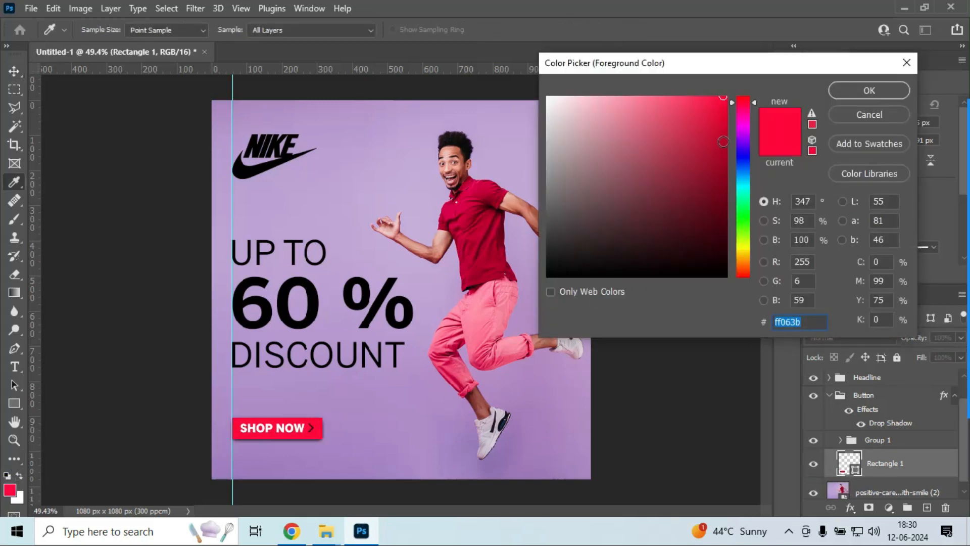
click(314, 427)
drag(756, 100, 706, 97)
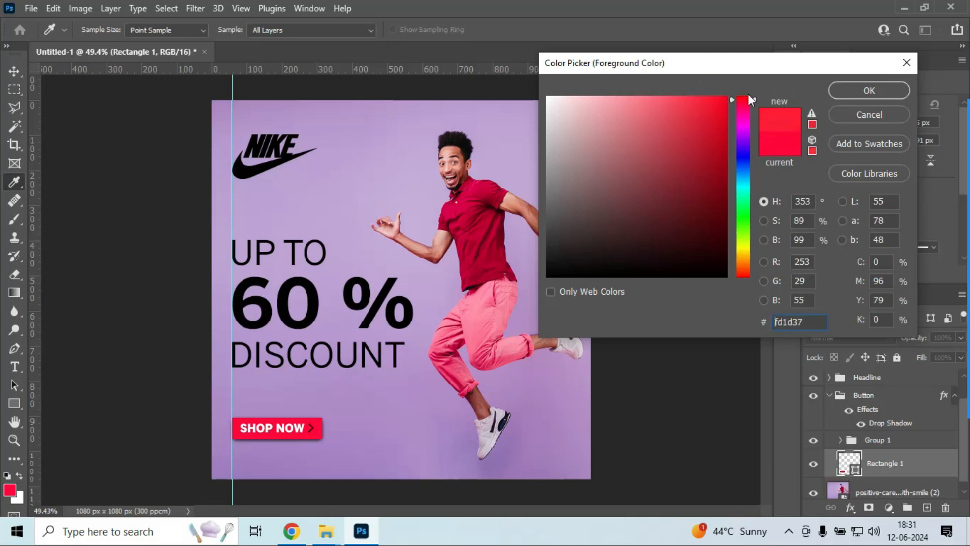
click(843, 91)
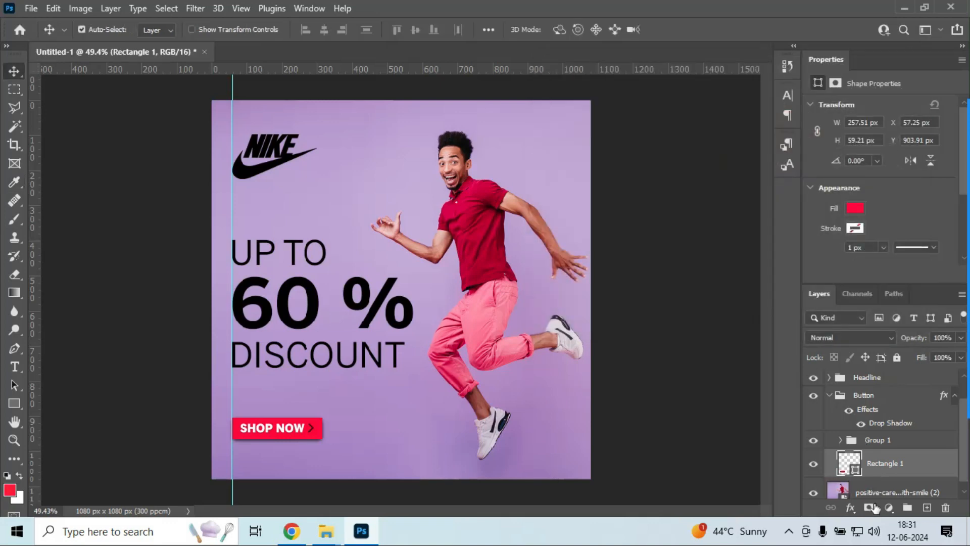
Step: Collapse the Button group and its list of effects in the layer stack
click(850, 508)
click(864, 460)
click(828, 396)
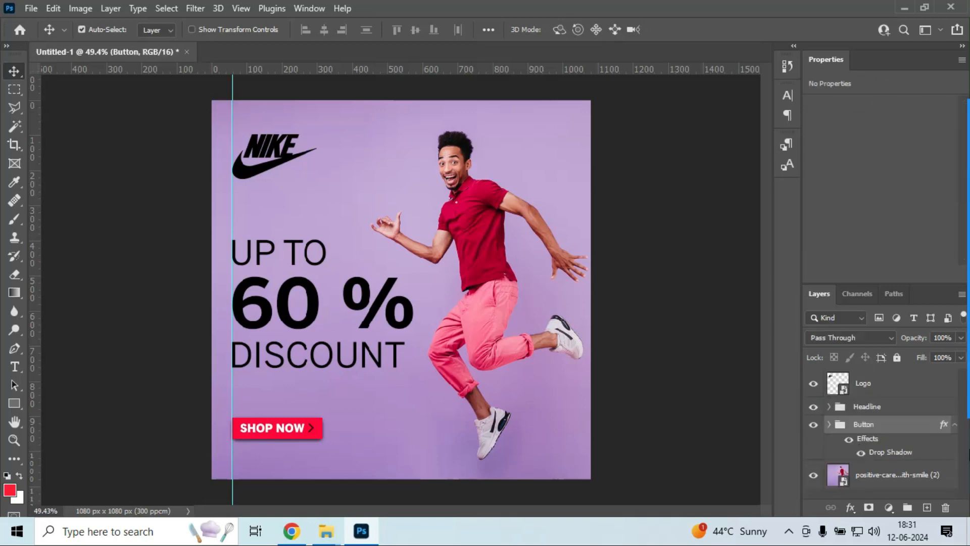
click(952, 426)
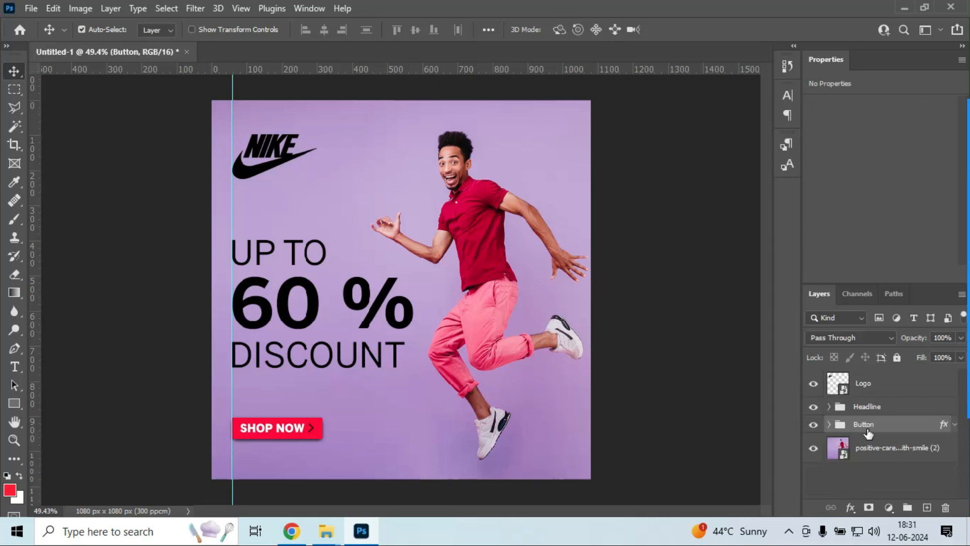
Step: Place the Nike-logo-icon-on-transparent-background-PNG image from the Assets folder into the post, directly above the Headline group
scroll(360, 412, down, 5)
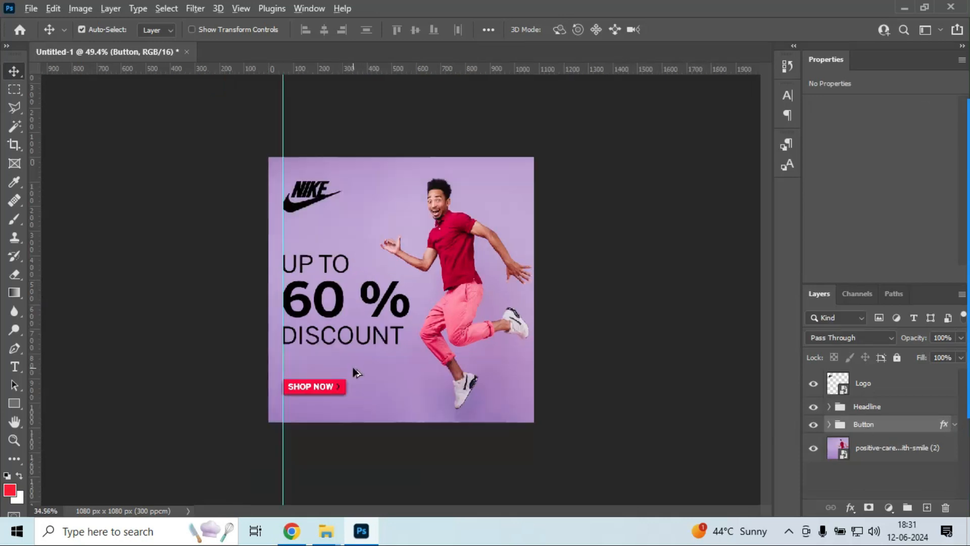
scroll(386, 331, up, 3)
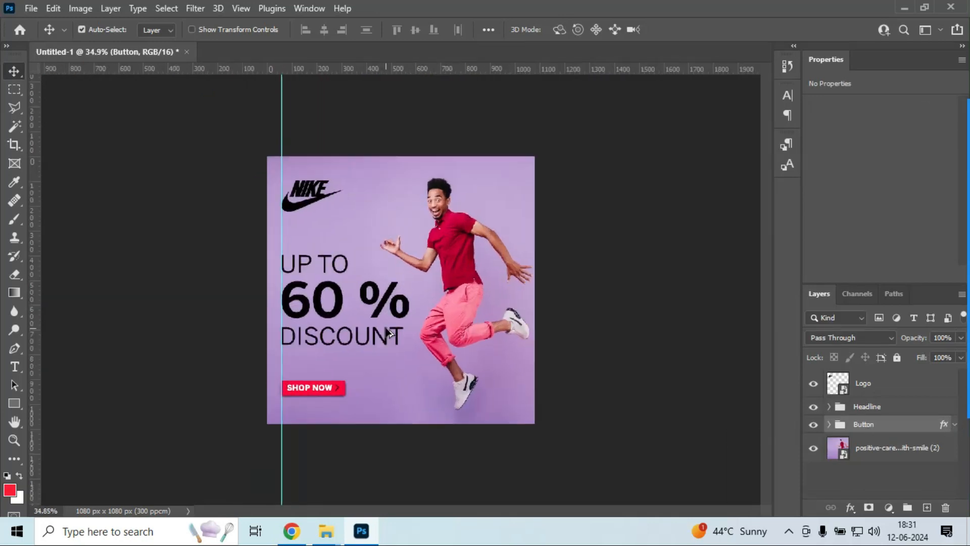
click(865, 406)
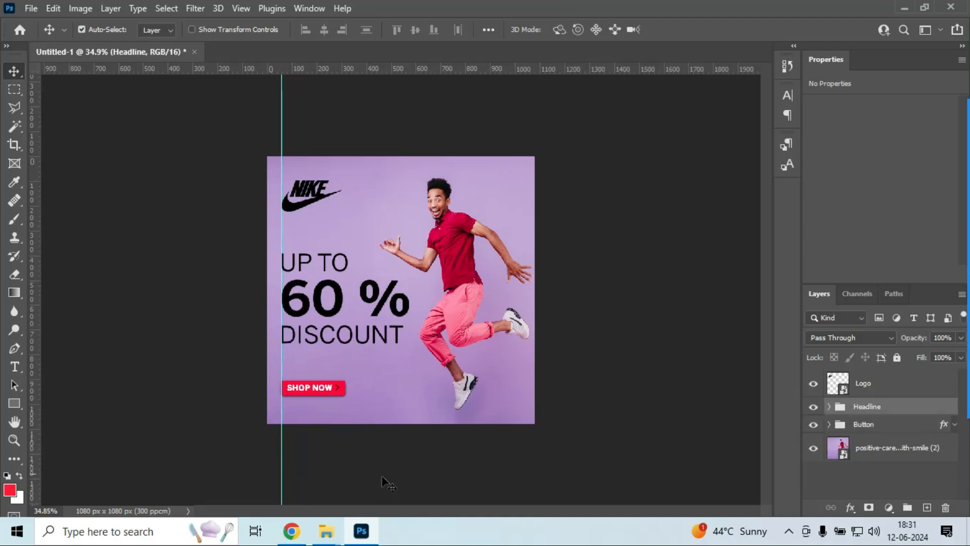
click(327, 537)
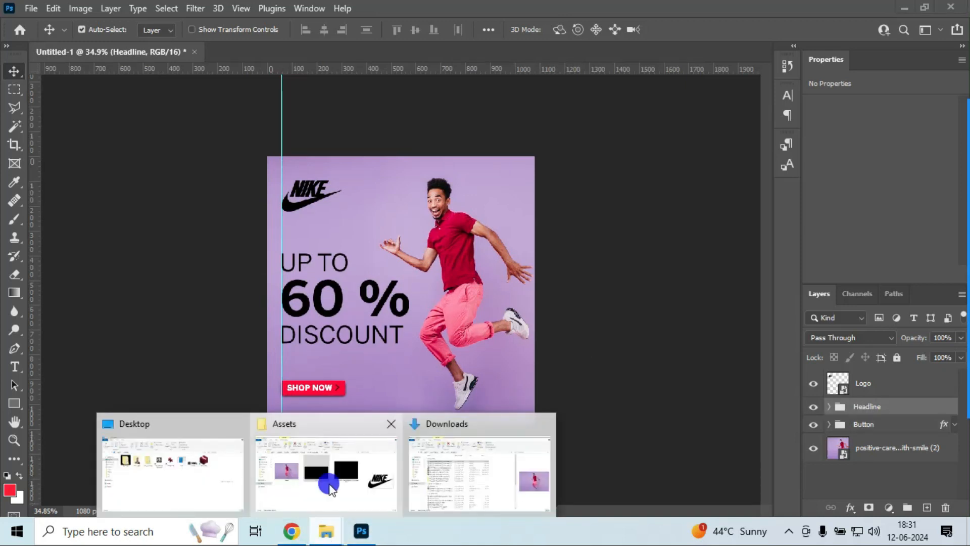
click(326, 480)
click(551, 271)
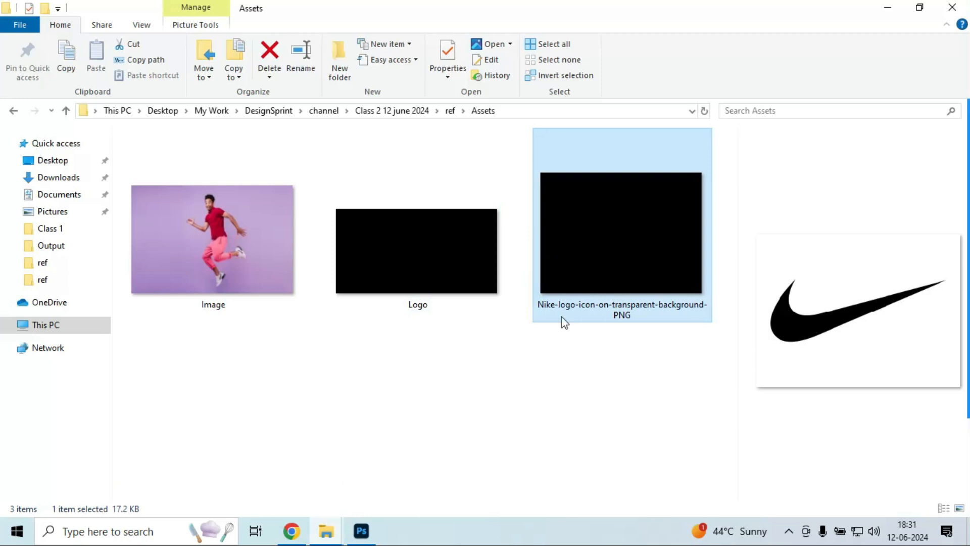
drag(574, 281, 377, 415)
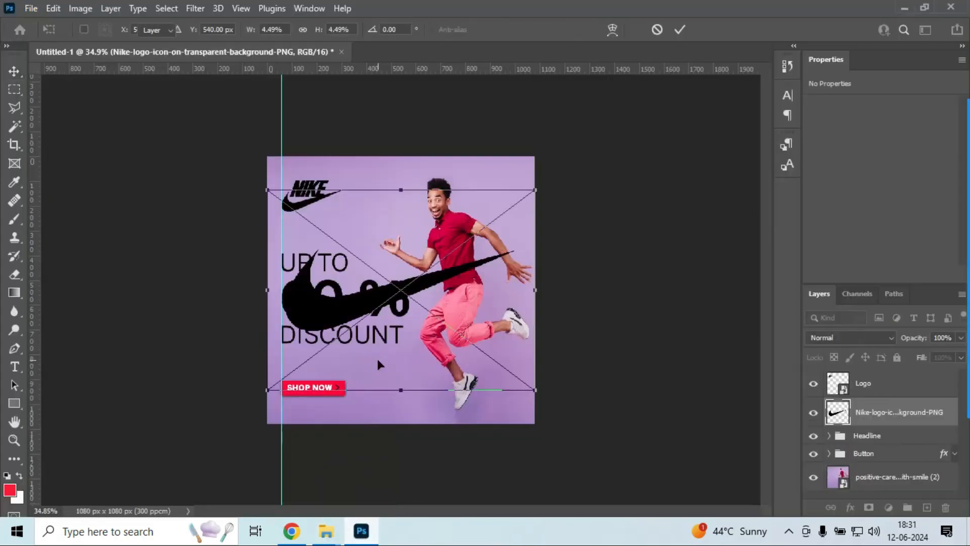
key(Return)
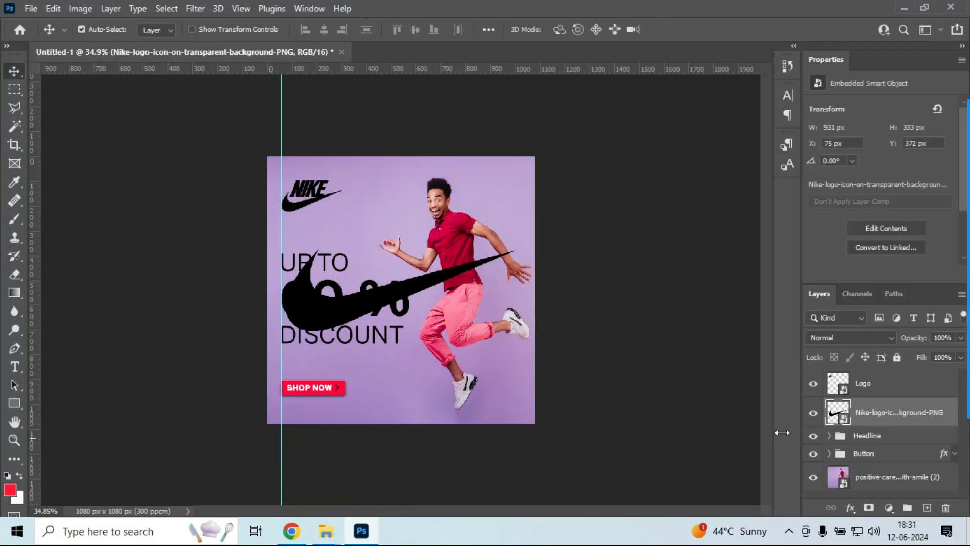
Step: Move the swoosh layer directly below the Button group, above the photo layer, and rotate the swoosh to -30°
drag(877, 423, 885, 464)
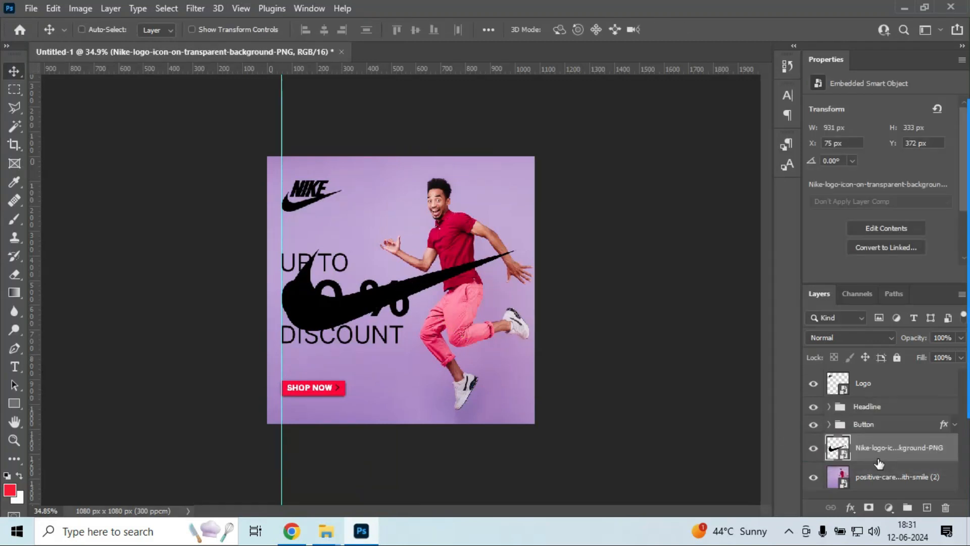
key(ctrl+t)
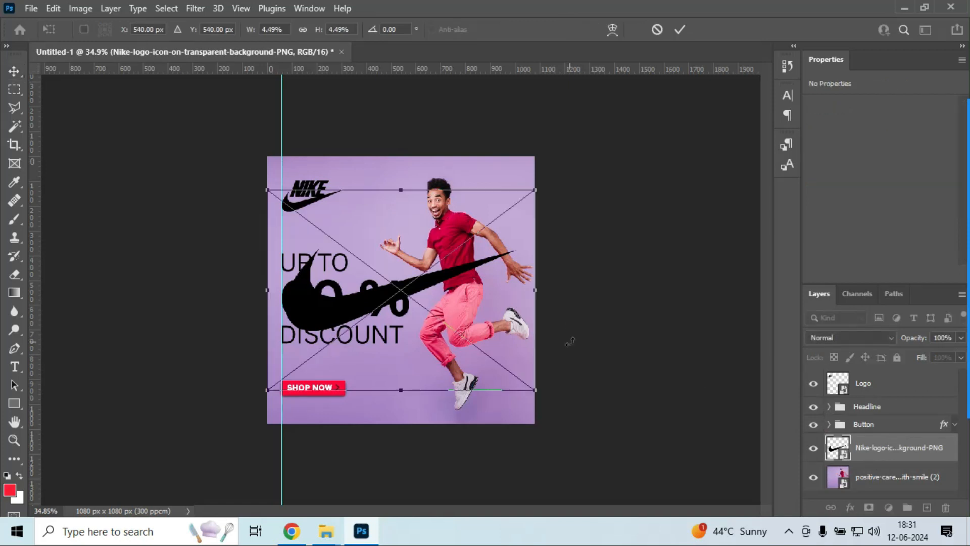
drag(566, 333, 564, 265)
key(Return)
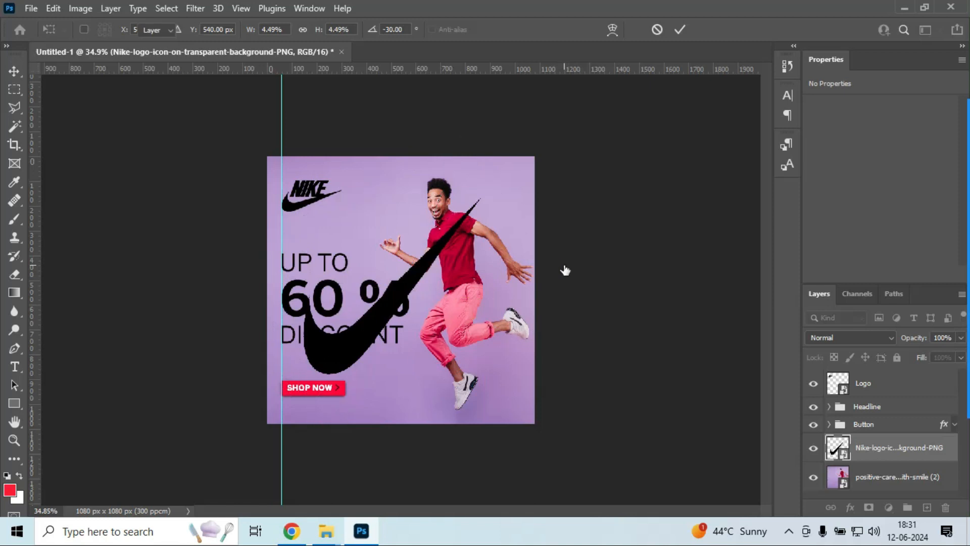
Step: Centre the rotated swoosh horizontally and vertically on the whole canvas
key(ctrl)
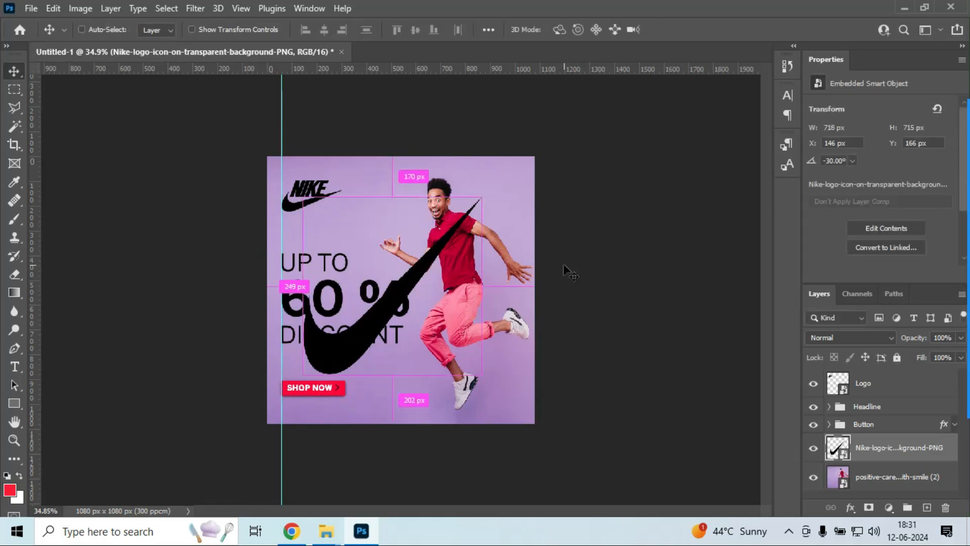
key(ctrl+a)
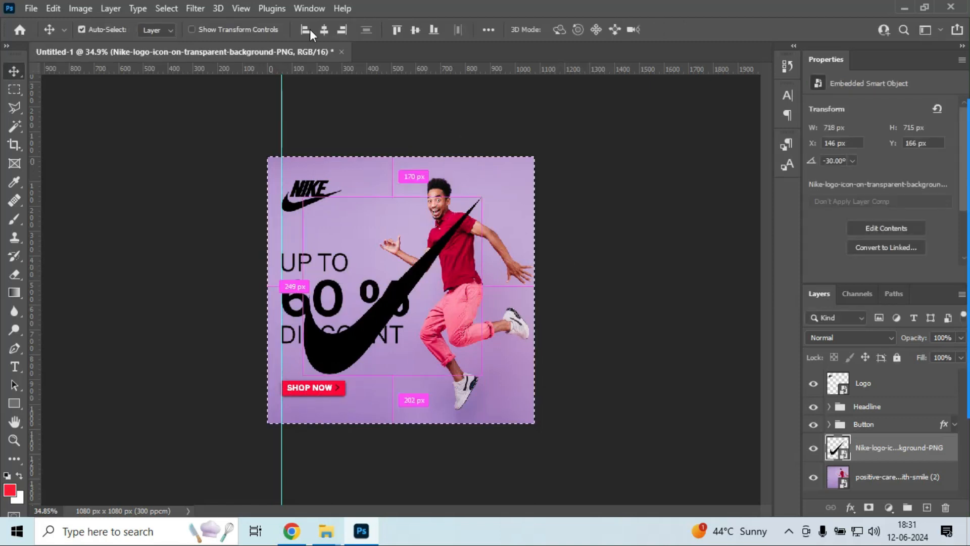
click(324, 30)
click(412, 34)
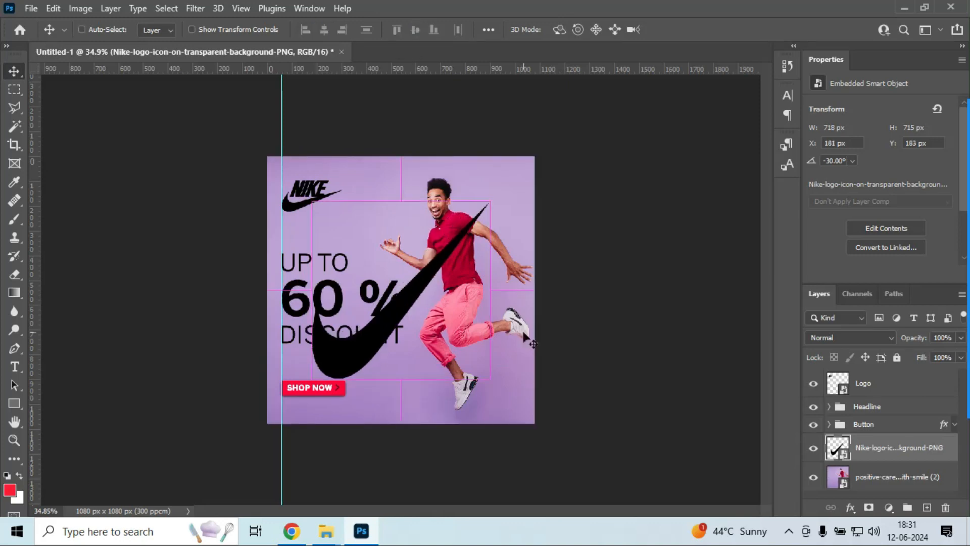
Step: Enlarge the swoosh about its centre to about 5.91 % and rotate it to about -28.69°
key(ctrl+t)
click(521, 219)
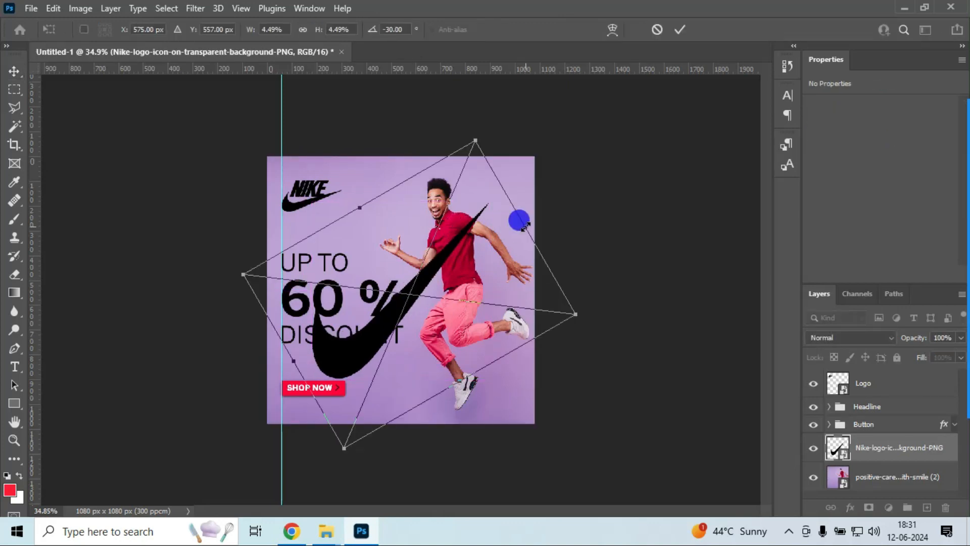
drag(521, 219, 546, 180)
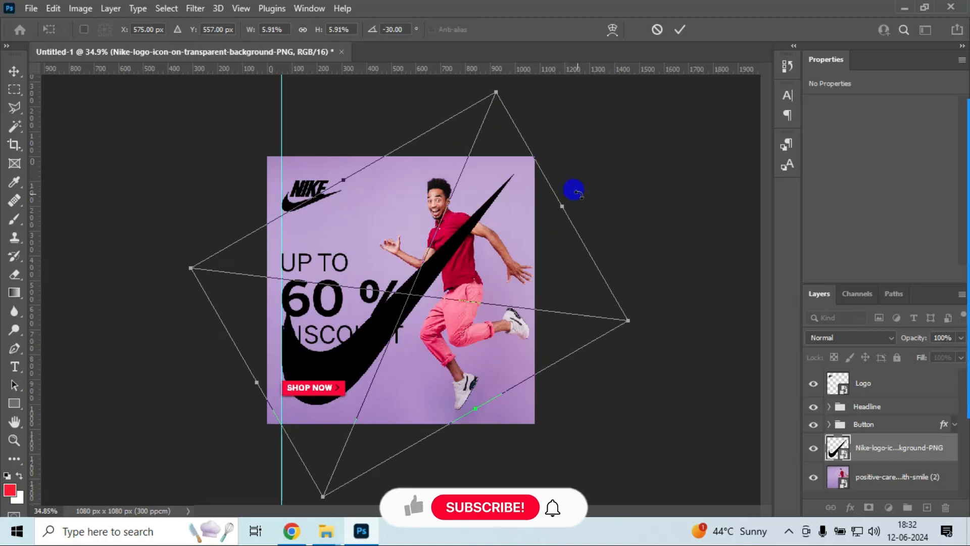
drag(576, 192, 579, 195)
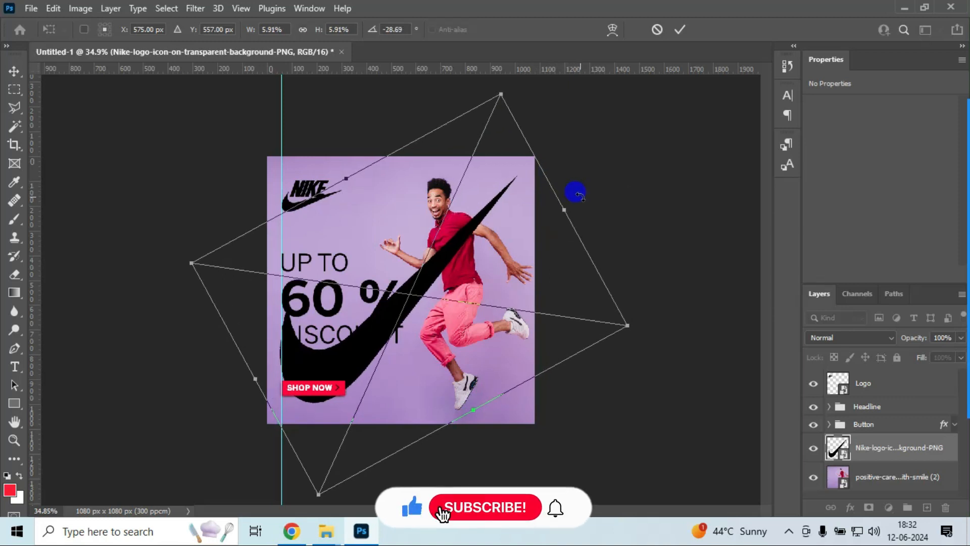
Step: Shrink the swoosh to about 5.17 %, fitting its curved end to the vertical guide and the upper edge of the SHOP NOW button
drag(625, 327, 599, 319)
drag(193, 264, 202, 263)
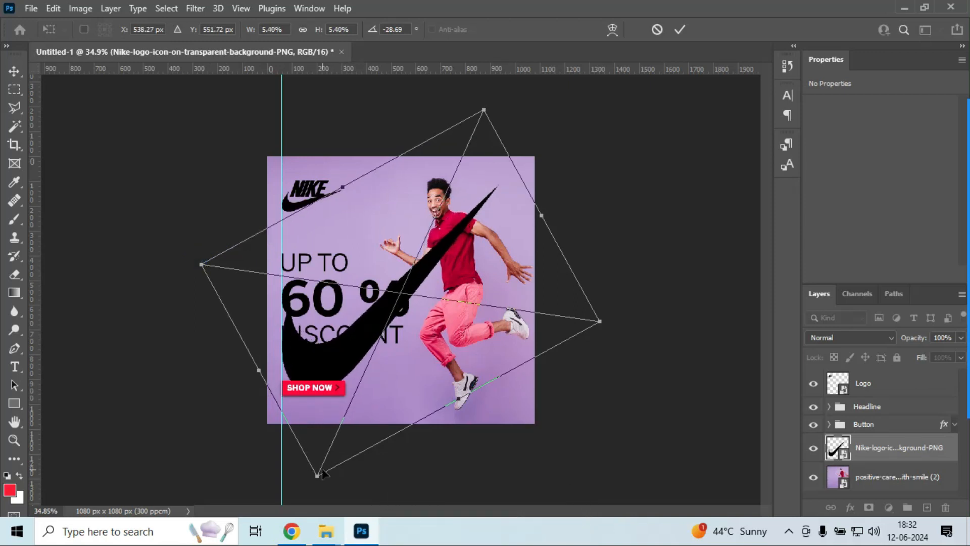
drag(317, 477, 318, 473)
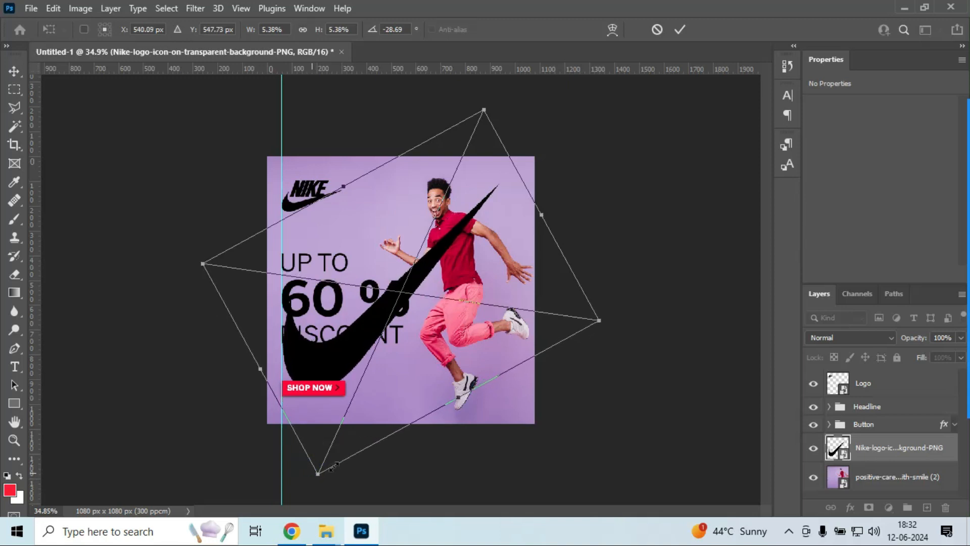
click(598, 320)
drag(597, 320, 593, 319)
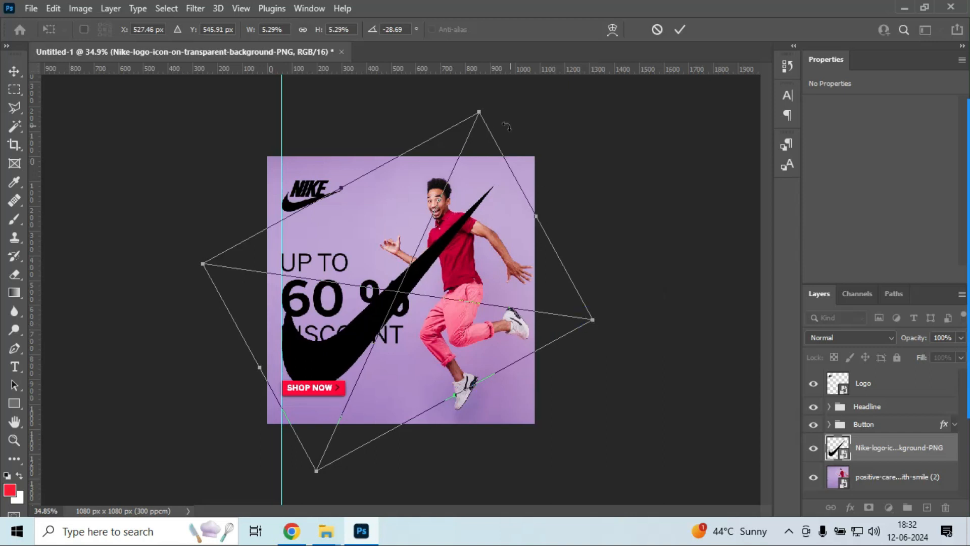
click(481, 111)
drag(480, 111, 475, 120)
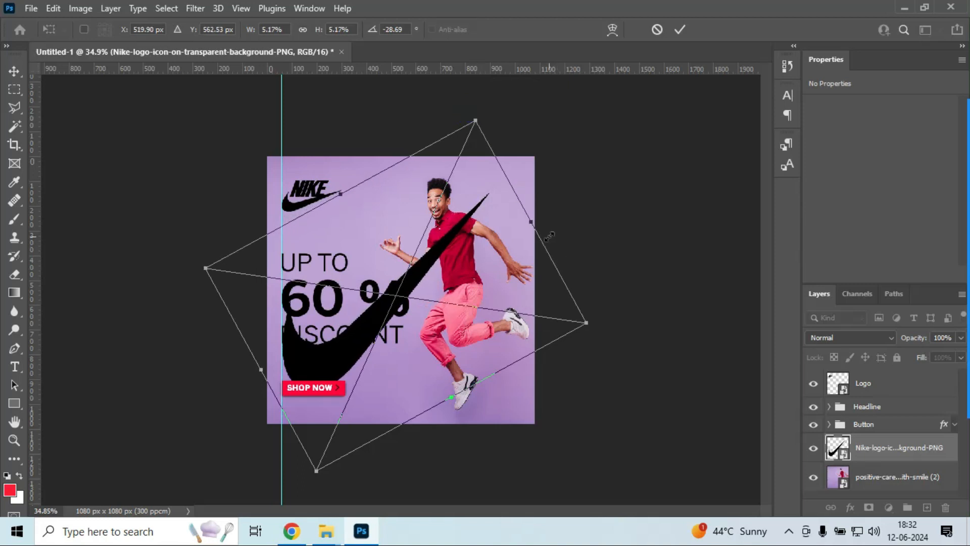
Step: Enlarge the swoosh to about 5.79 % and rotate it to about -26.60°, with its curved end beside the vertical guide
drag(568, 234, 586, 194)
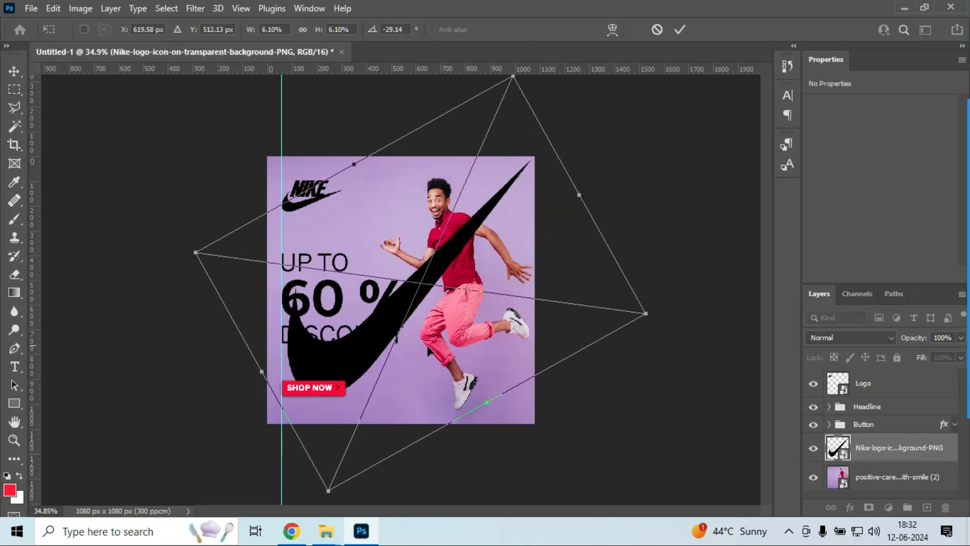
drag(647, 318, 624, 308)
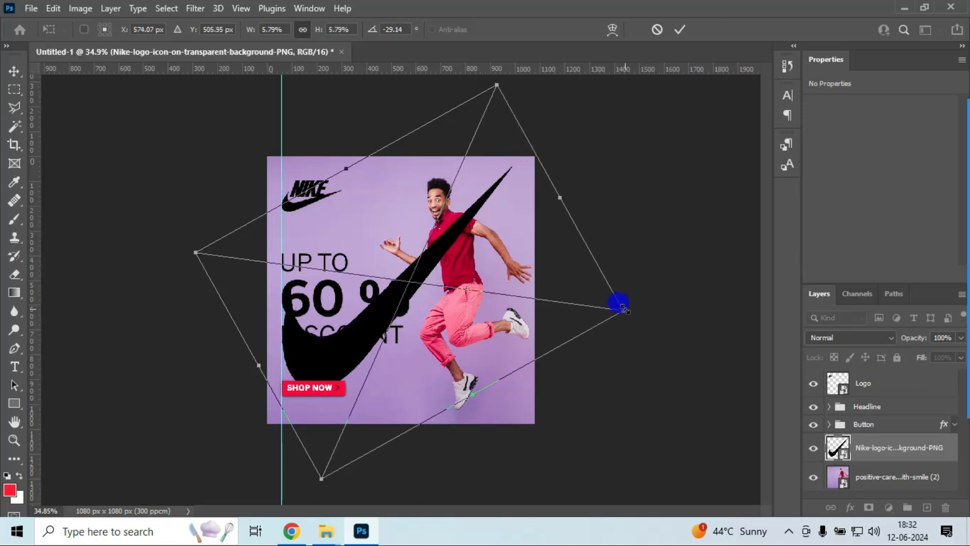
click(632, 299)
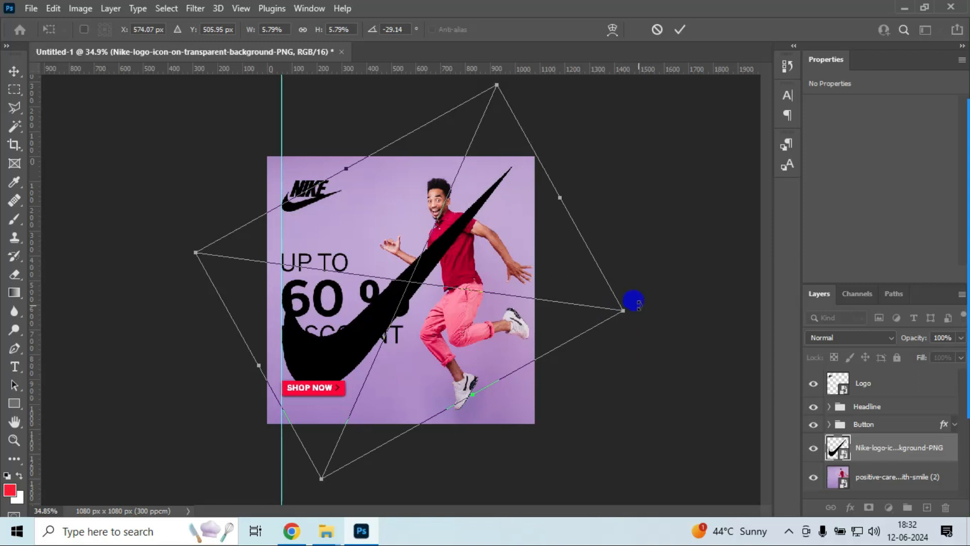
drag(640, 305, 646, 316)
key(Right)
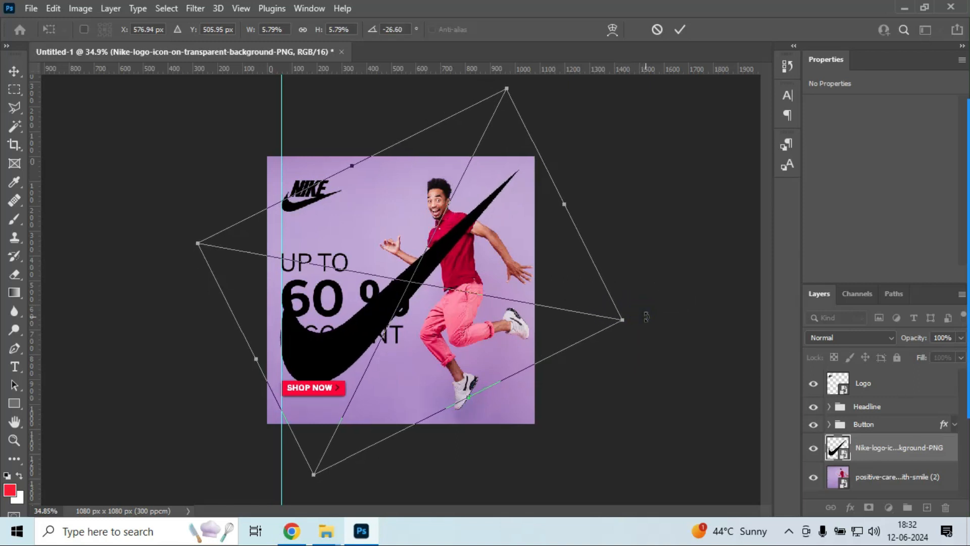
key(Return)
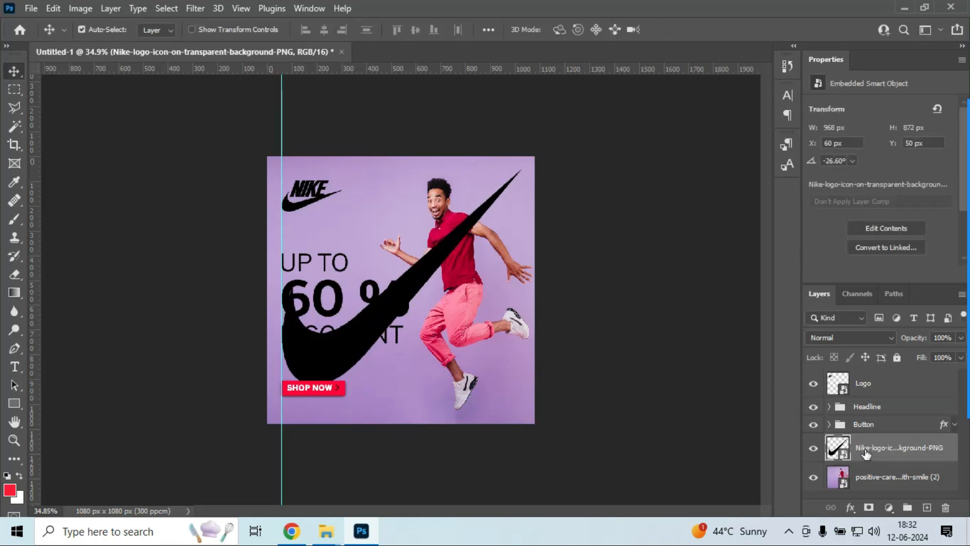
Step: Add a Color Overlay to the swoosh layer using the red ff063b sampled from the SHOP NOW button
click(850, 507)
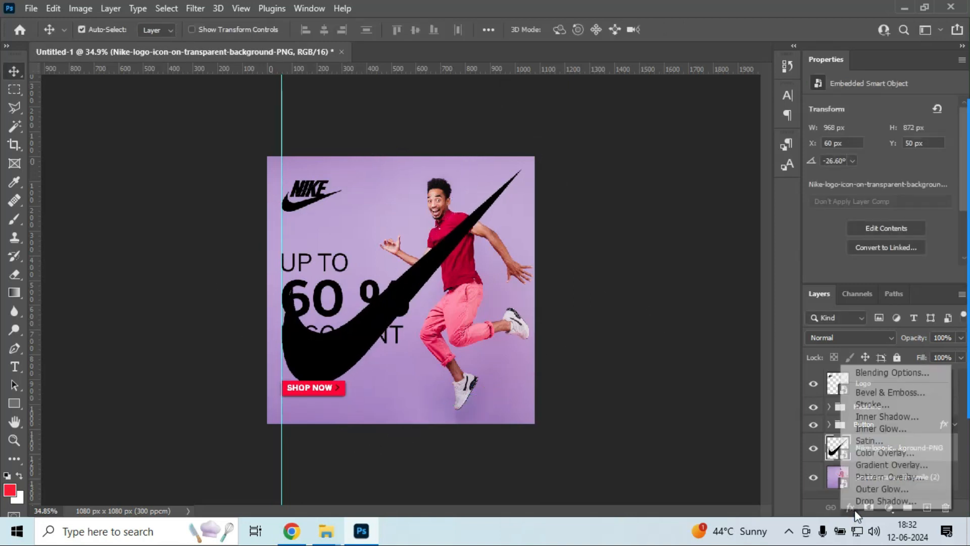
click(880, 452)
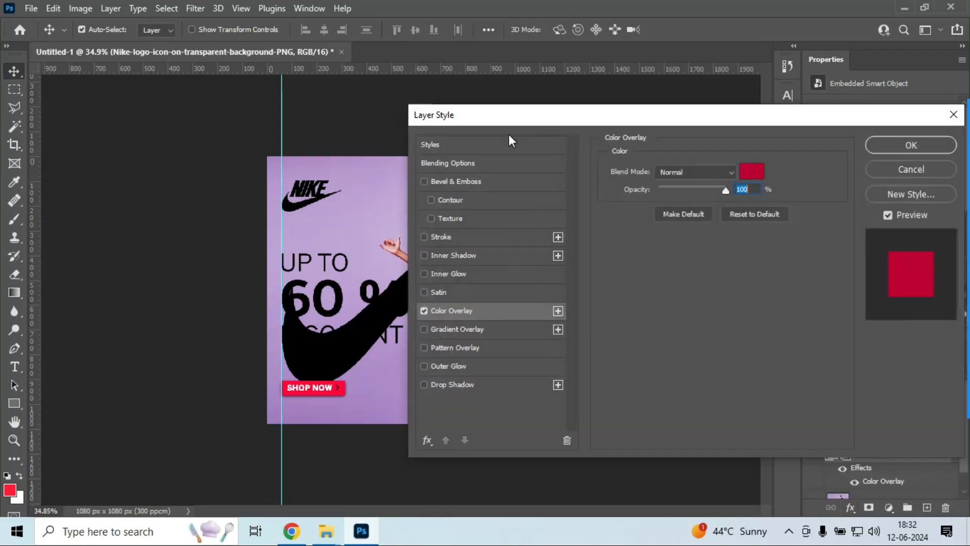
click(751, 173)
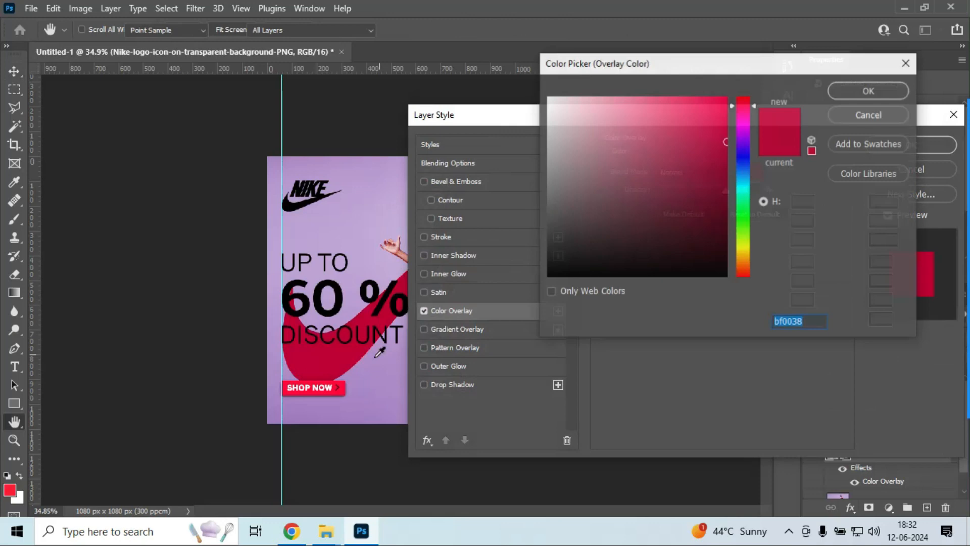
click(344, 386)
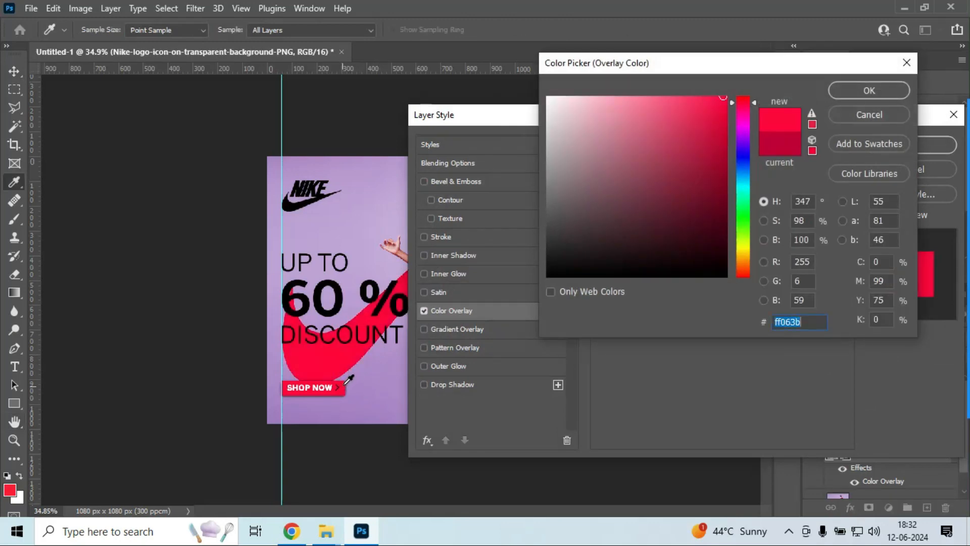
click(855, 89)
click(880, 146)
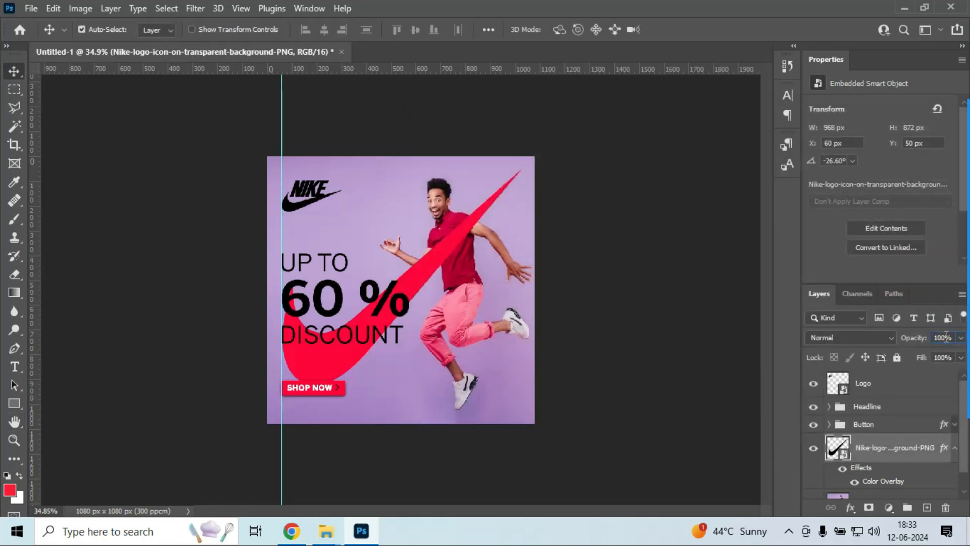
Step: Set the swoosh layer's opacity to 25 % and deselect the layer
click(942, 337)
text(20)
key(Return)
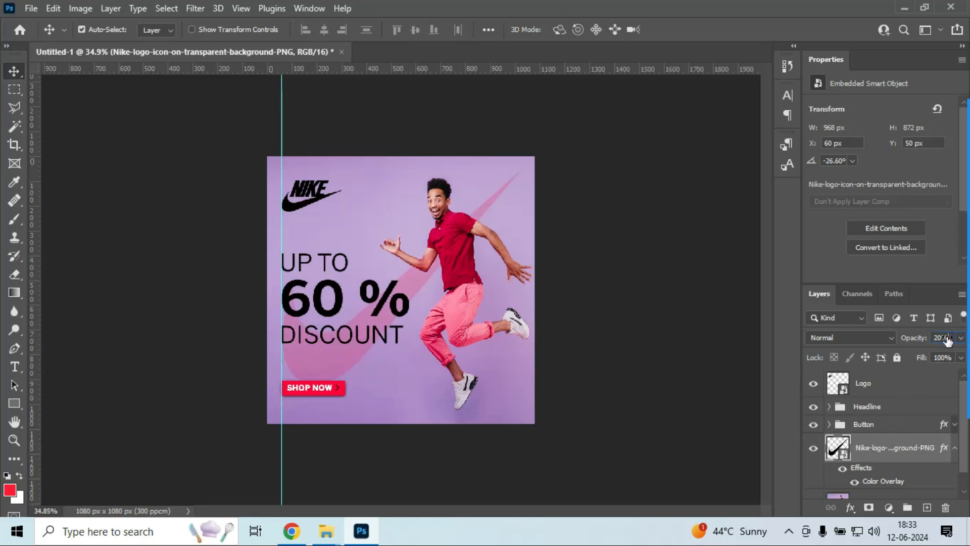
text(25)
click(103, 343)
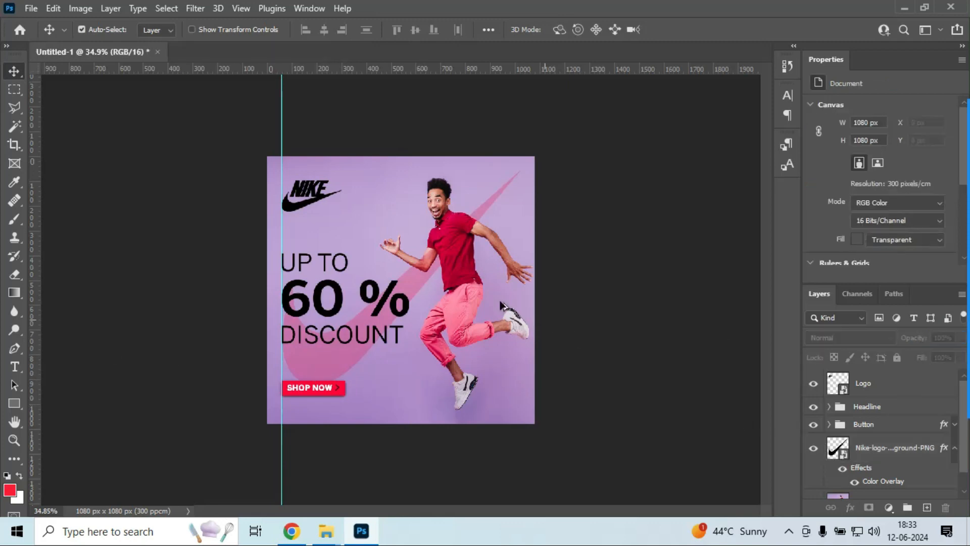
Step: Examine the faded swoosh behind the headline, photo and button, both up close and in the whole post
scroll(500, 305, down, 4)
scroll(292, 359, up, 6)
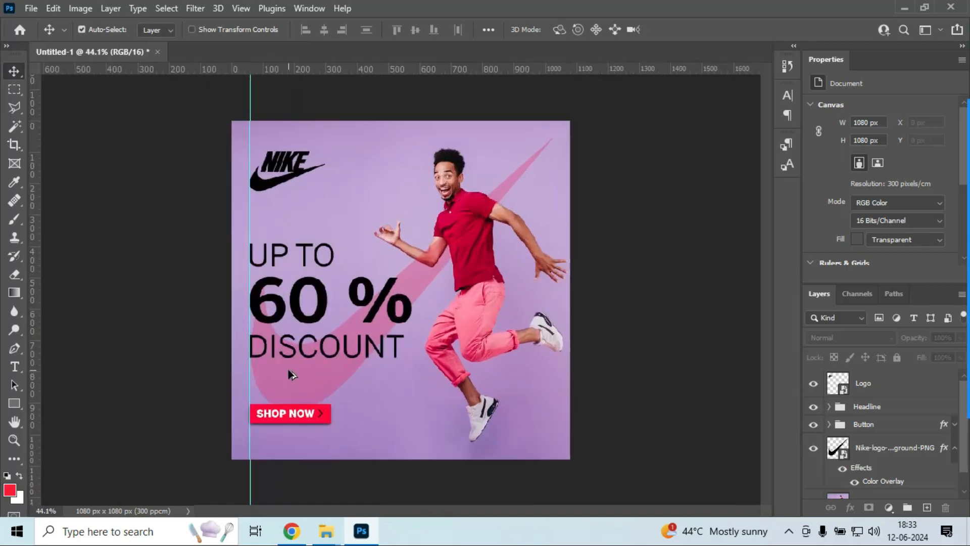
scroll(289, 371, up, 1)
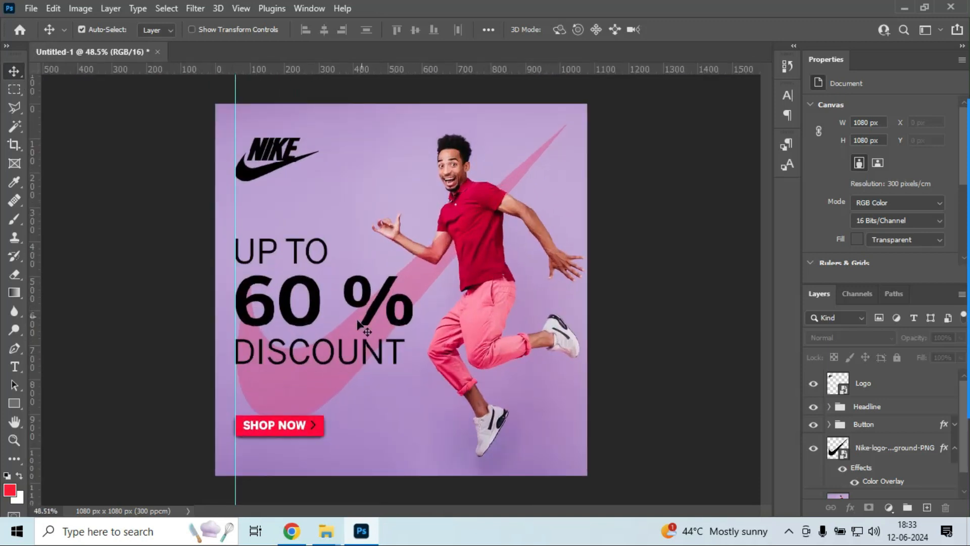
scroll(251, 381, up, 1)
scroll(251, 381, up, 3)
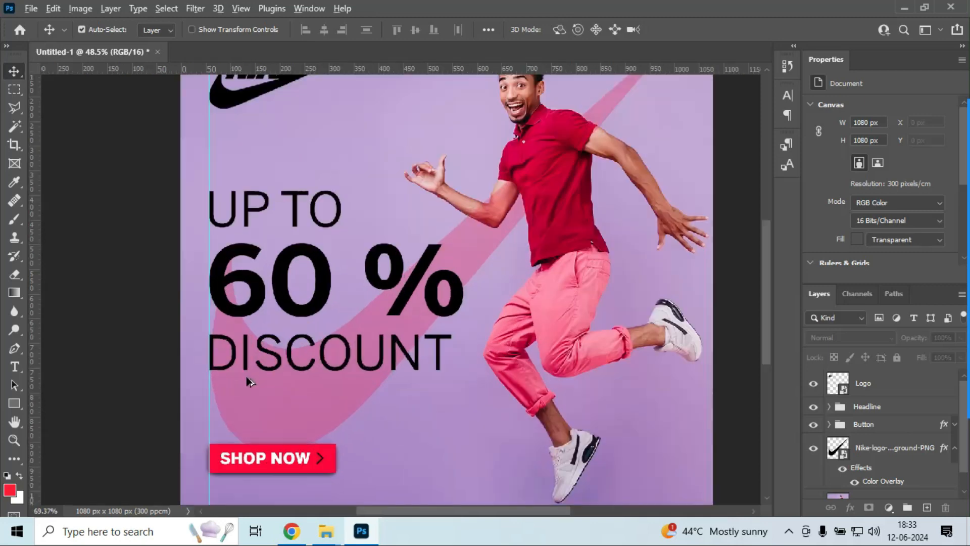
scroll(391, 297, down, 4)
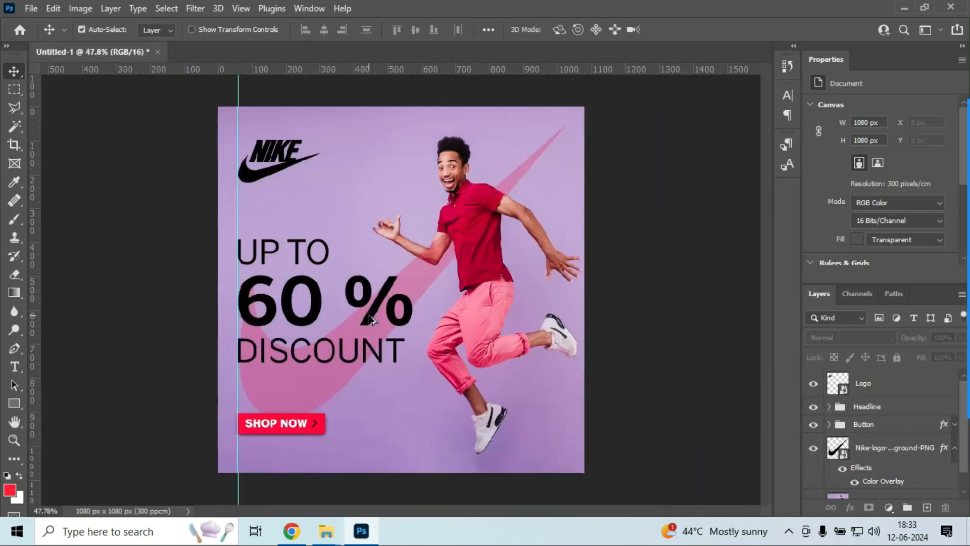
scroll(371, 318, down, 2)
scroll(370, 316, up, 1)
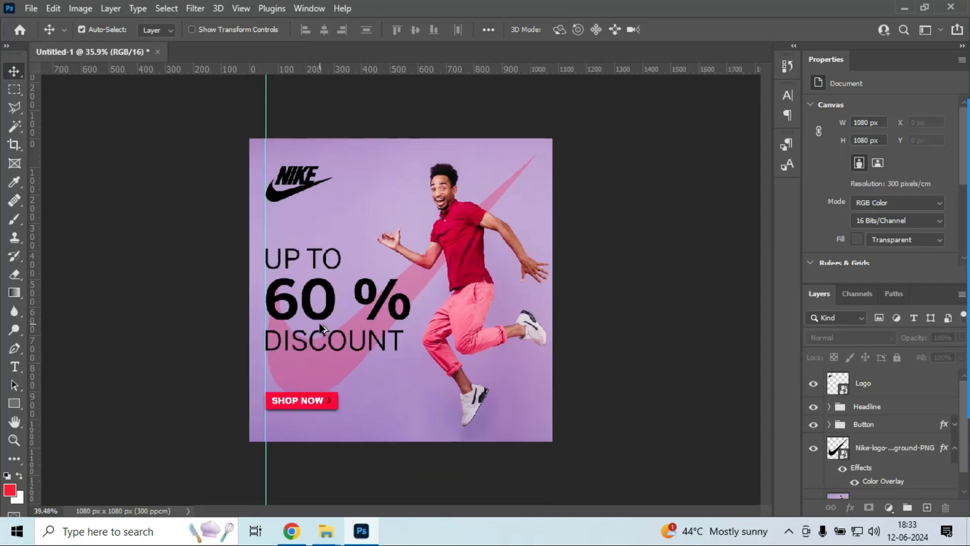
Step: Select the Button group and collapse the swoosh layer's list of effects in the layer stack
click(860, 393)
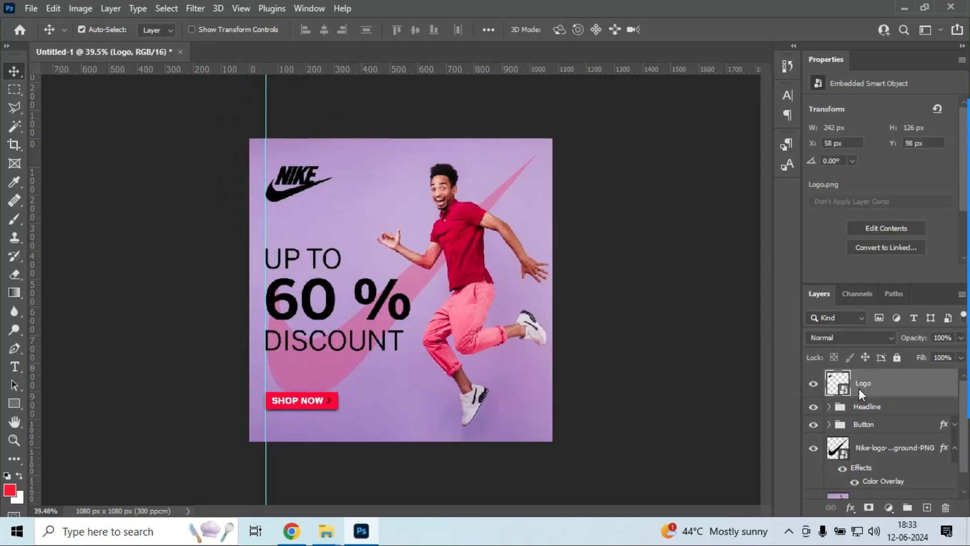
click(858, 406)
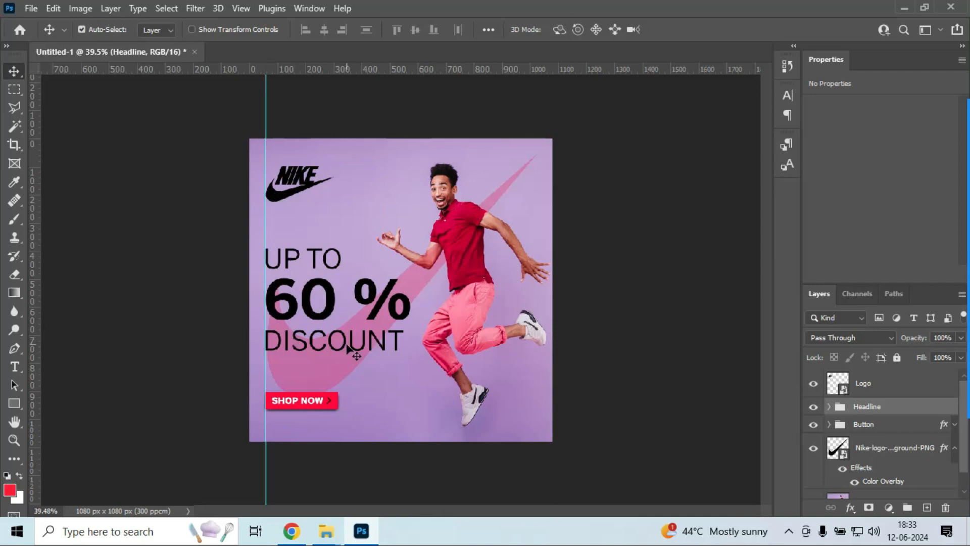
click(858, 426)
scroll(857, 429, down, 1)
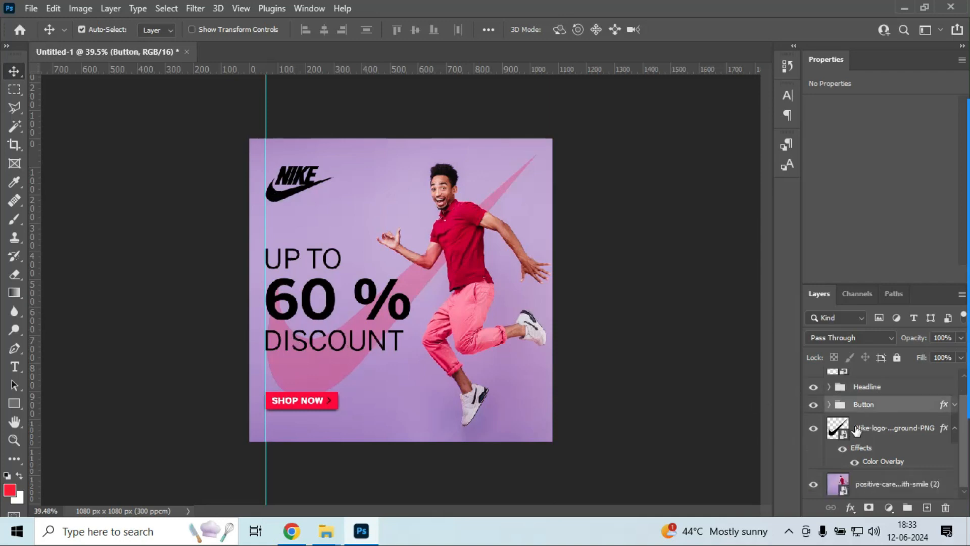
click(954, 428)
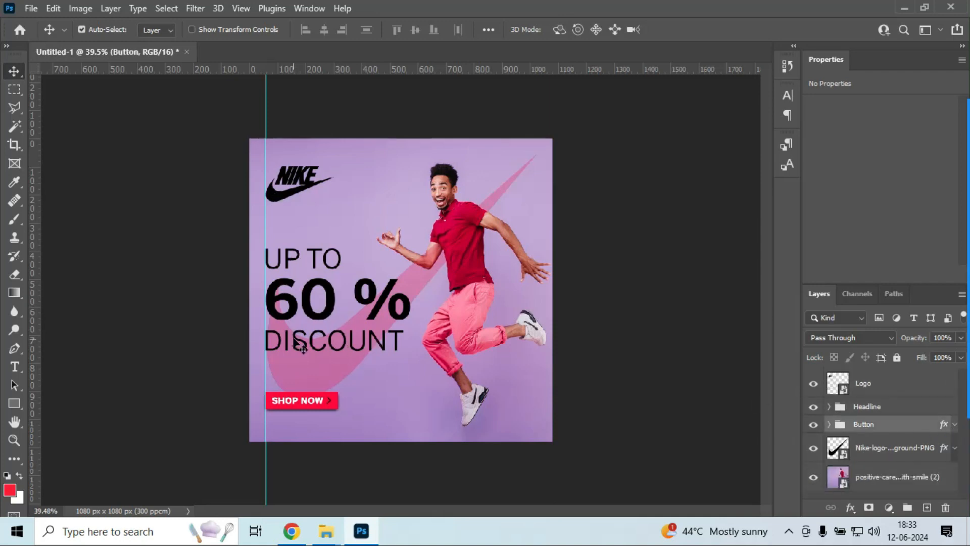
scroll(342, 313, up, 2)
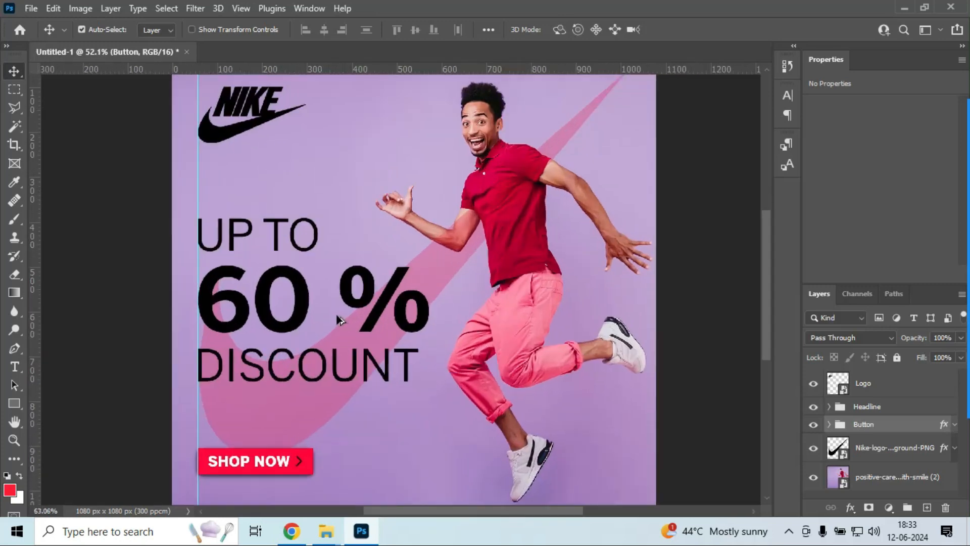
Step: Nudge the SHOP NOW button group down 10 px, leaving more space below the headline
scroll(328, 313, down, 1)
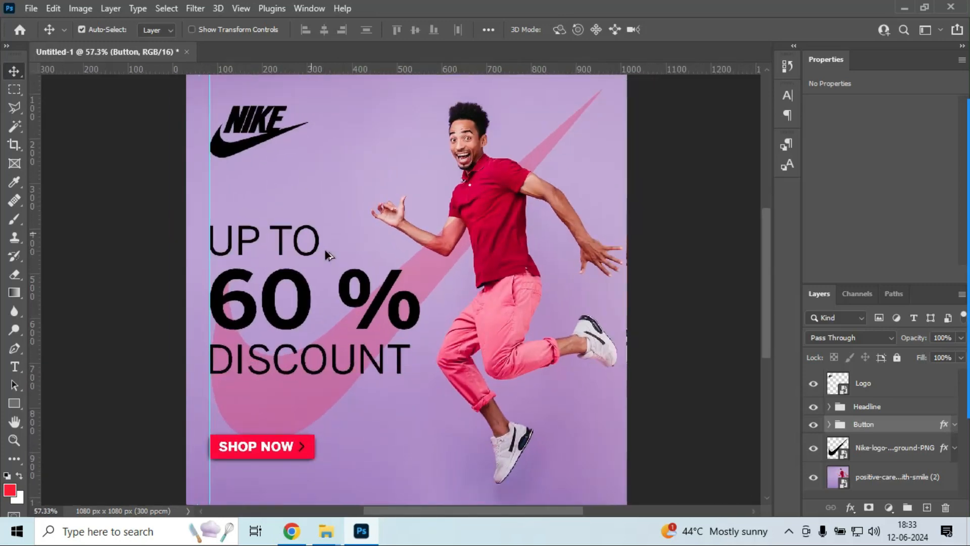
scroll(329, 255, up, 1)
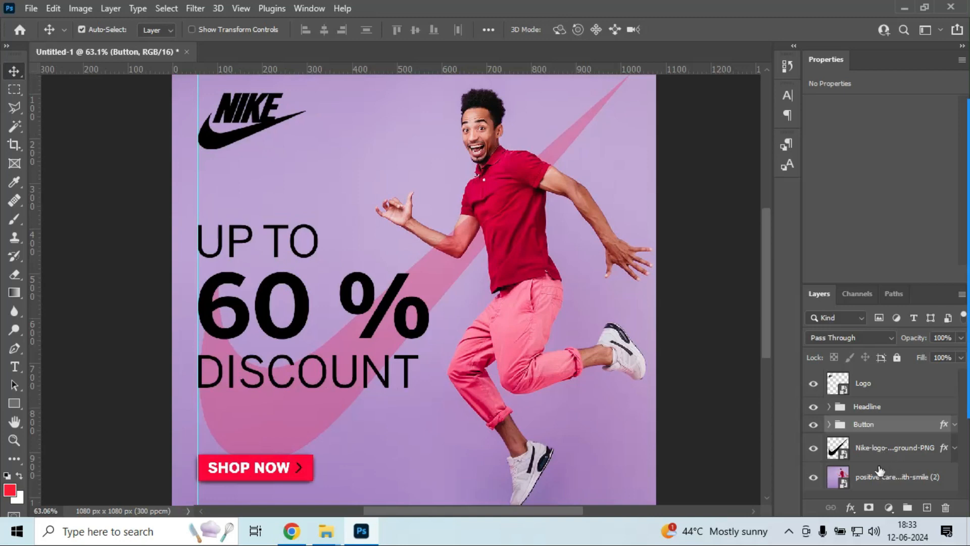
scroll(445, 318, down, 1)
scroll(447, 317, down, 2)
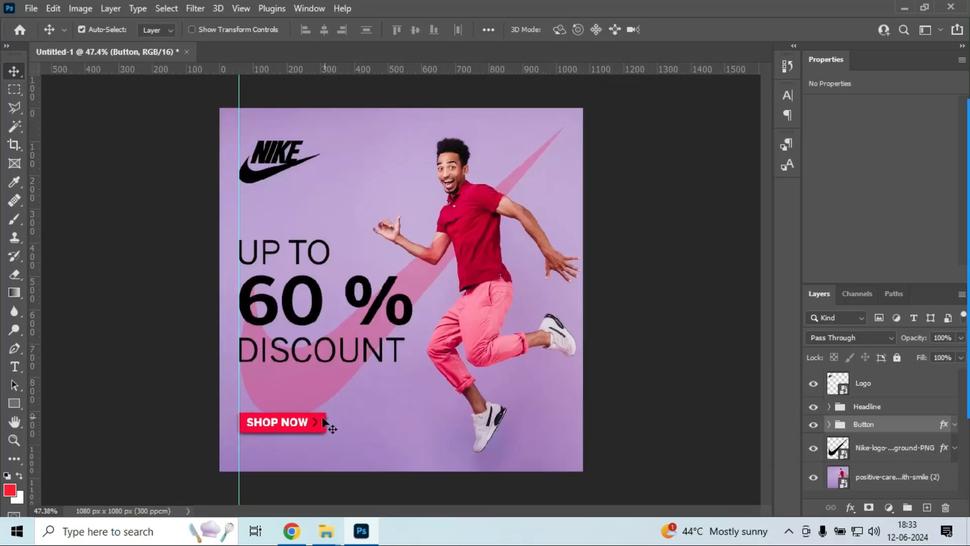
right_click(277, 426)
click(287, 432)
key(shift+Down)
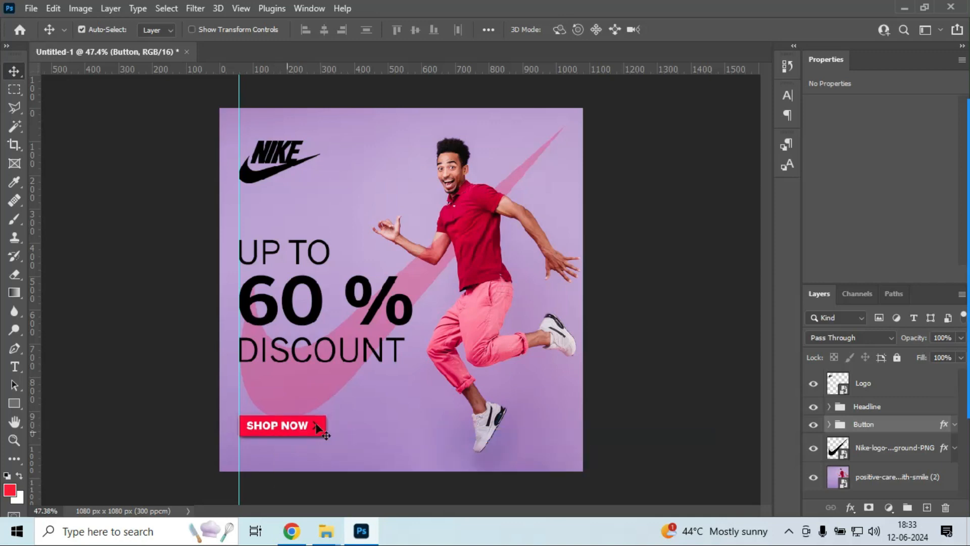
Step: Nudge the Headline group and the Nike logo layer up by 10 px each
click(868, 412)
key(shift+Up)
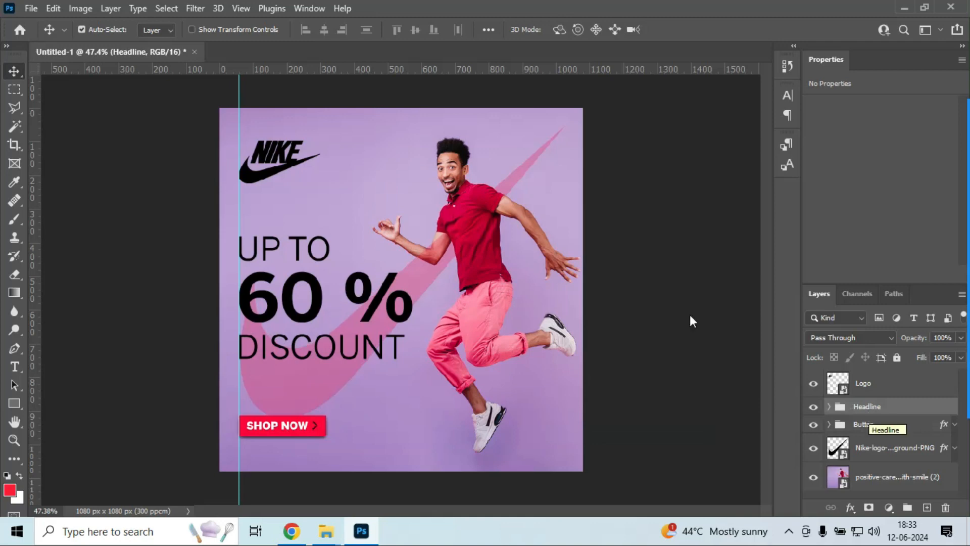
right_click(253, 177)
click(268, 185)
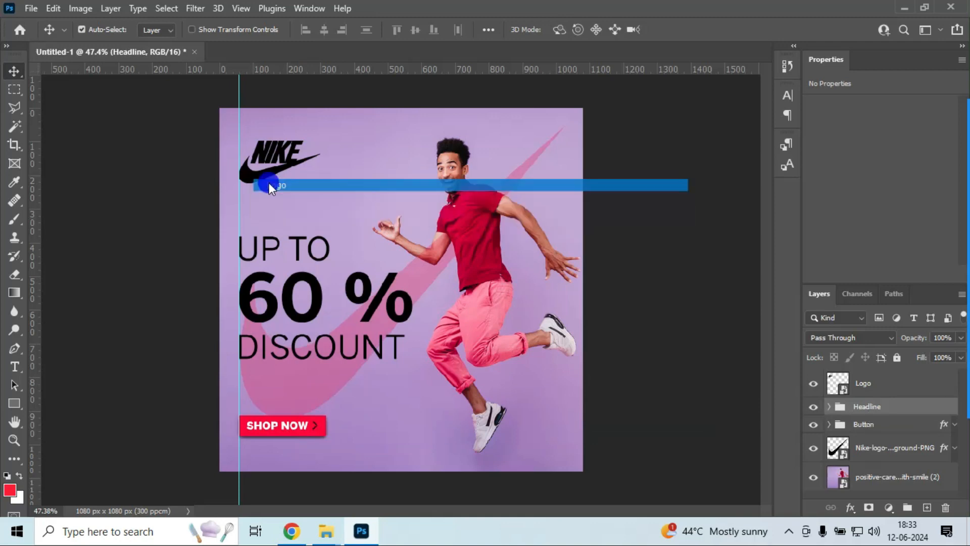
key(shift+Up)
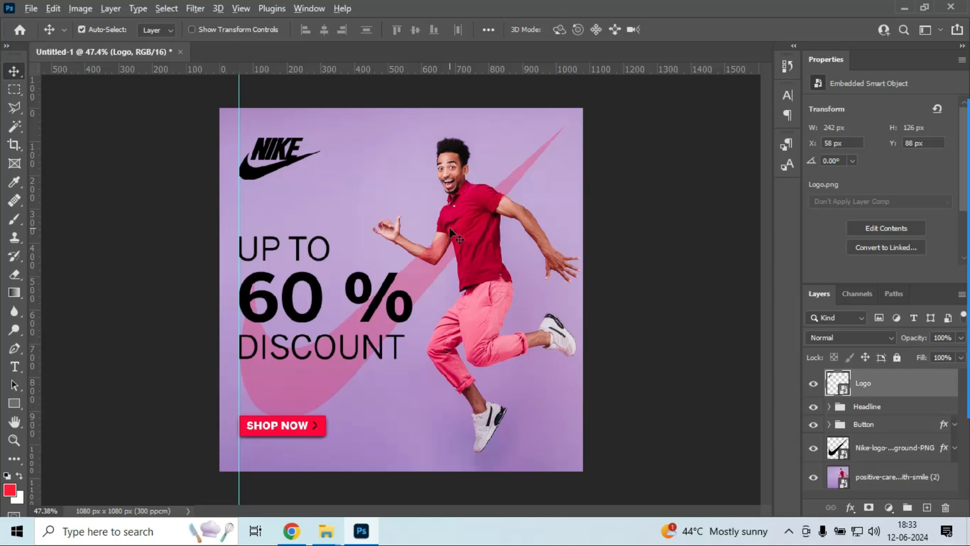
Step: Save the document to the Desktop as a Photoshop file named Nike Post, with layers and Maximize Compatibility enabled
scroll(451, 232, down, 1)
click(30, 8)
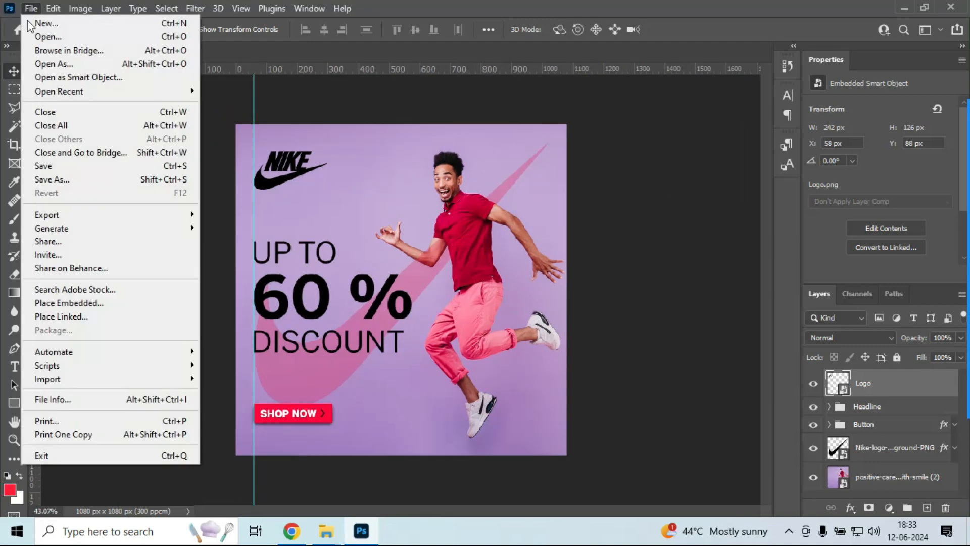
click(50, 179)
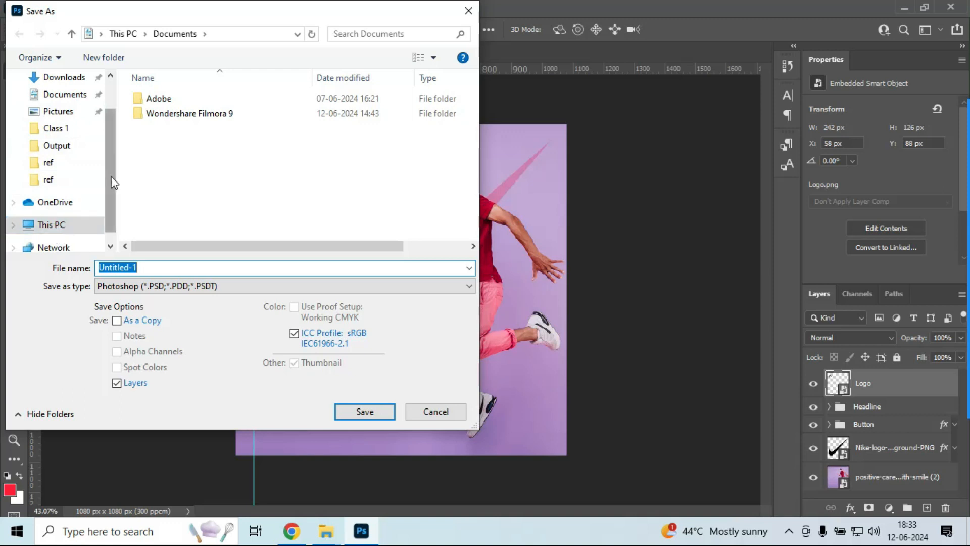
drag(108, 176, 107, 124)
click(58, 107)
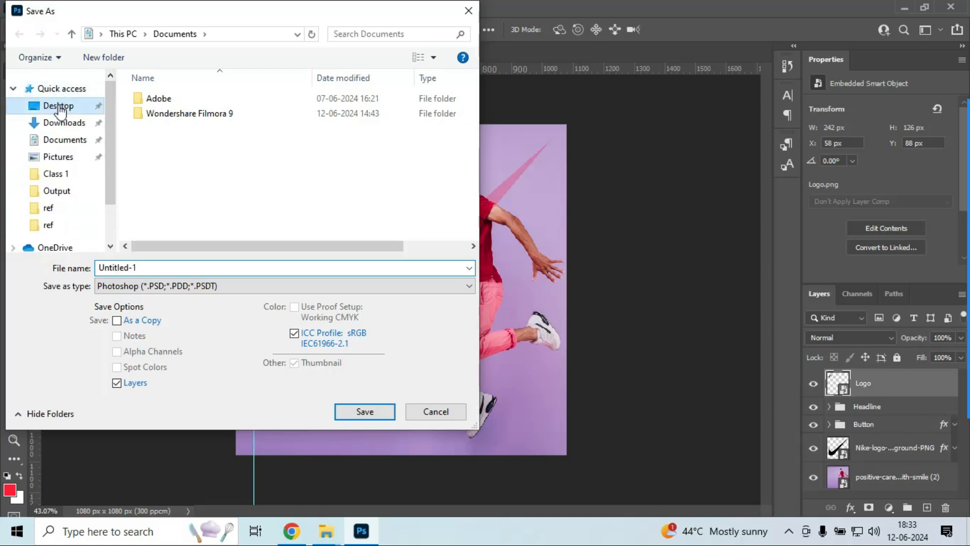
click(144, 272)
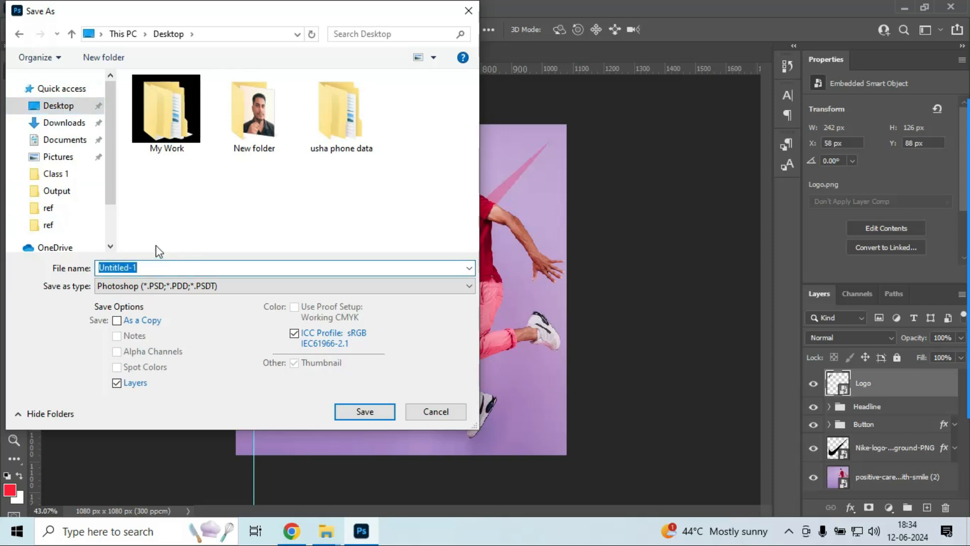
drag(169, 14, 514, 55)
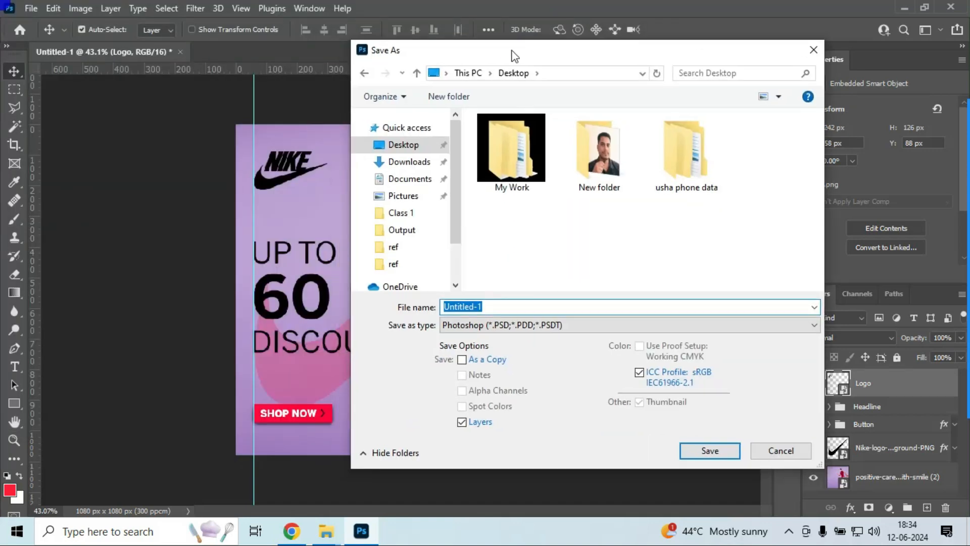
text(Nike)
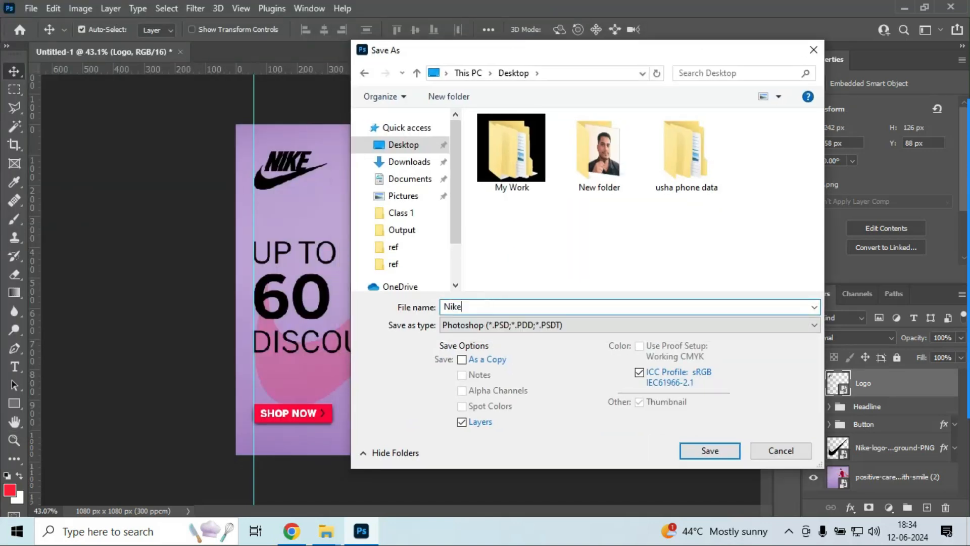
click(693, 451)
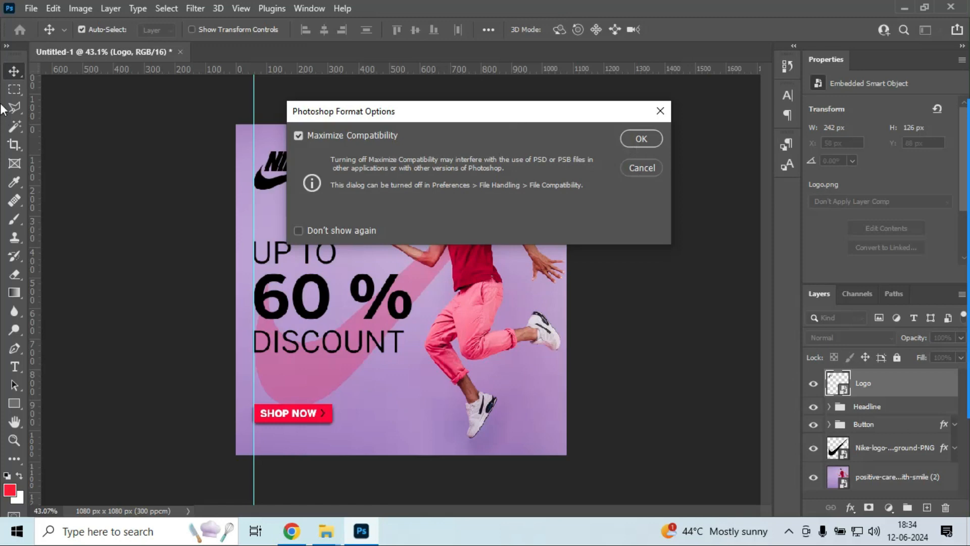
click(632, 138)
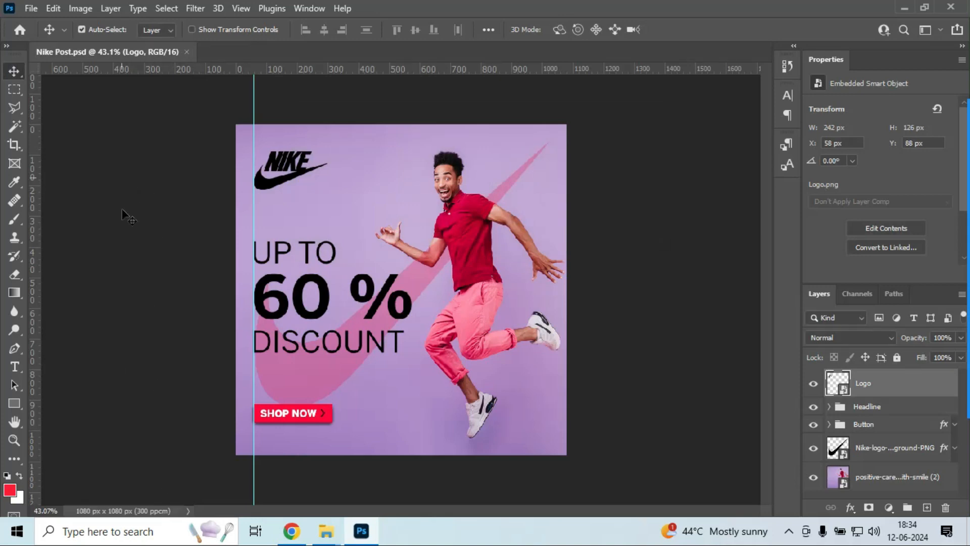
Step: Quick-export the finished post as a PNG named Nike Post to the Desktop folder
click(32, 8)
mouse_move(43, 212)
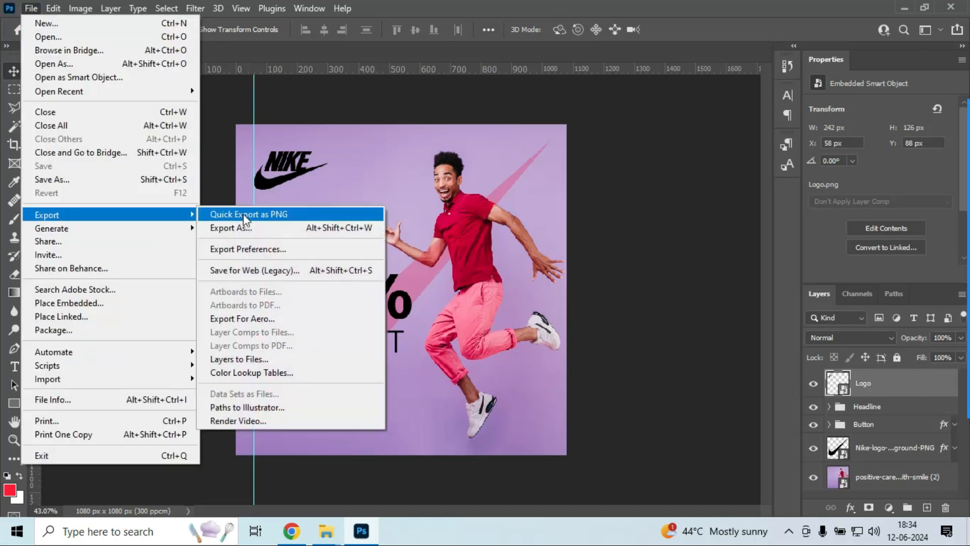
click(243, 215)
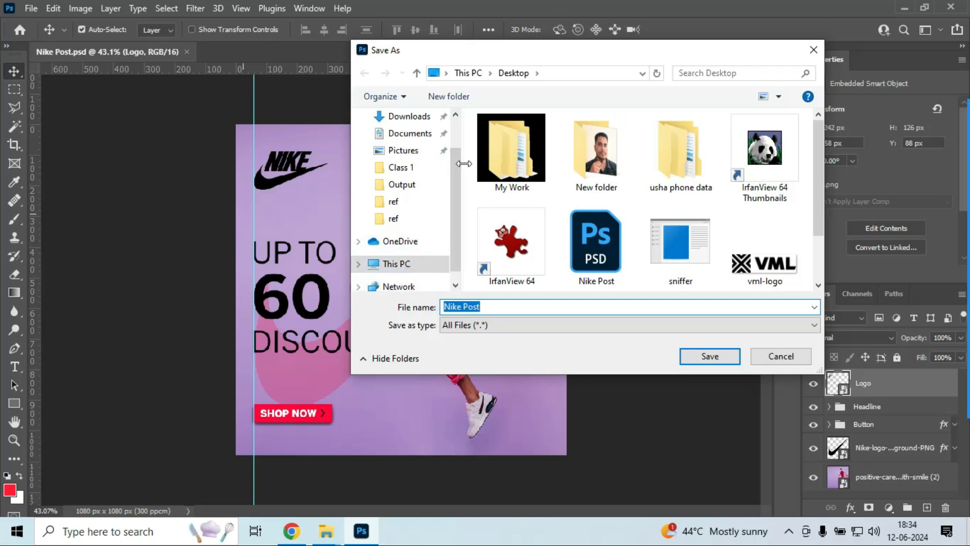
click(394, 263)
drag(452, 244, 451, 217)
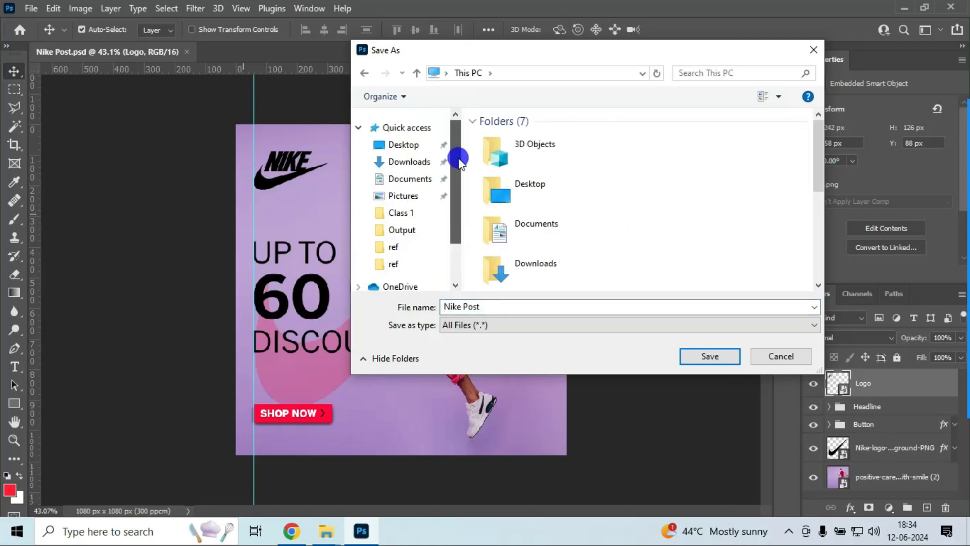
click(400, 147)
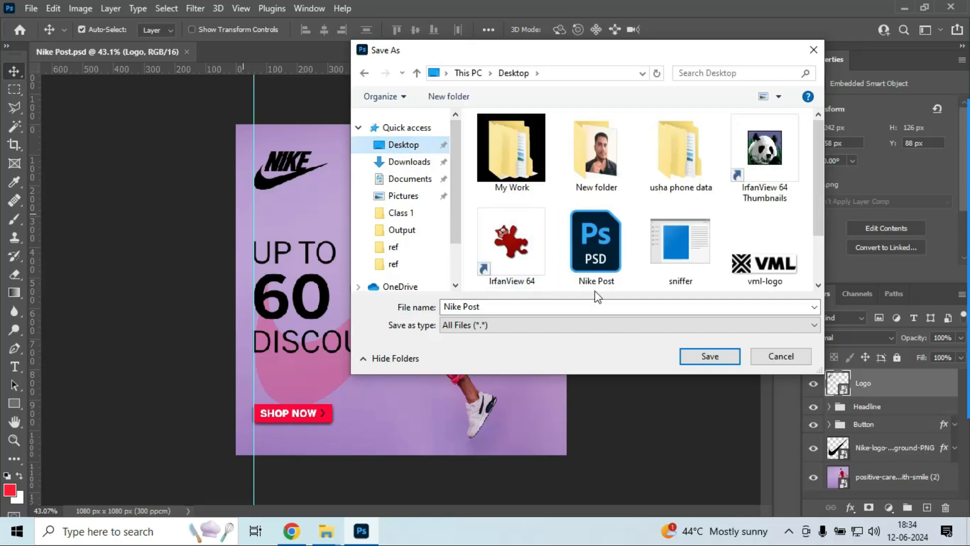
scroll(656, 255, down, 2)
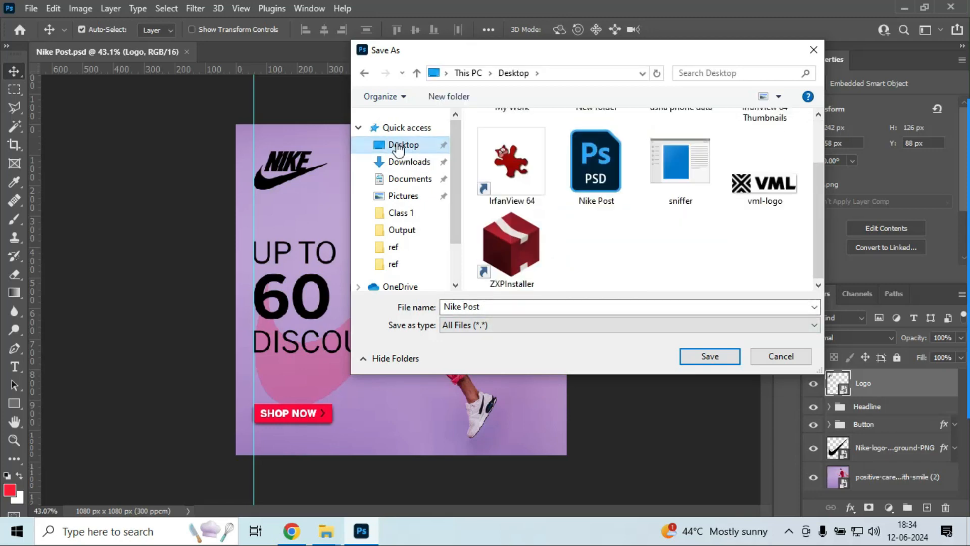
click(698, 356)
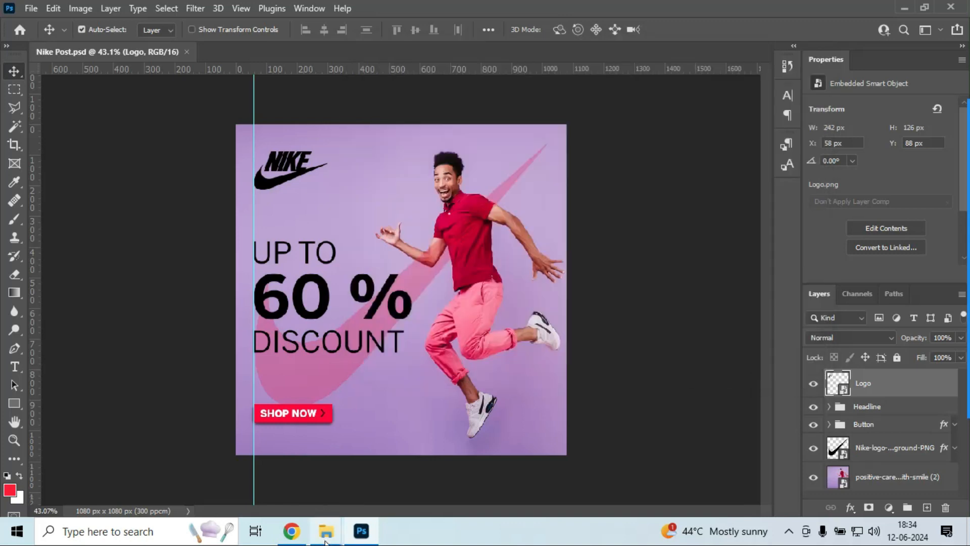
Step: Switch to the Desktop folder in File Explorer and preview the exported Nike Post image
mouse_move(325, 542)
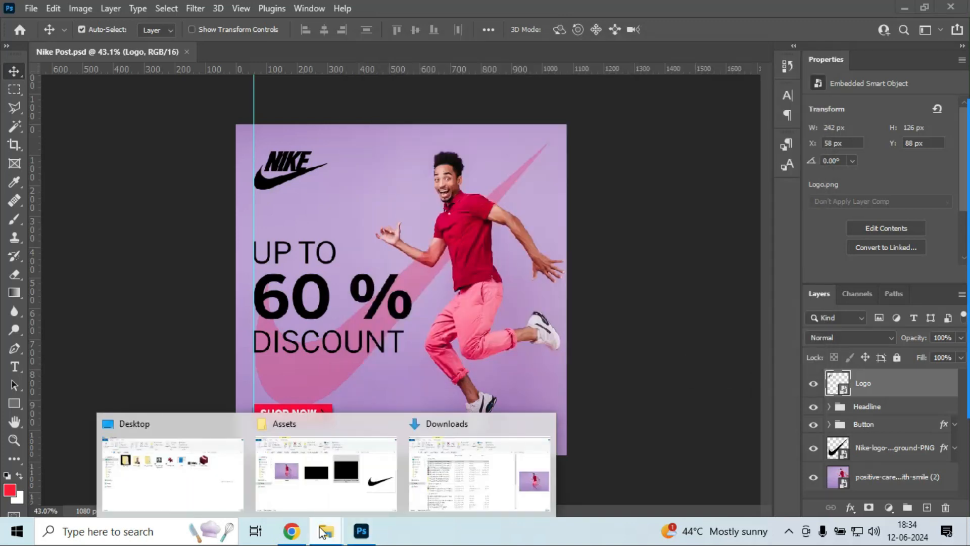
click(219, 492)
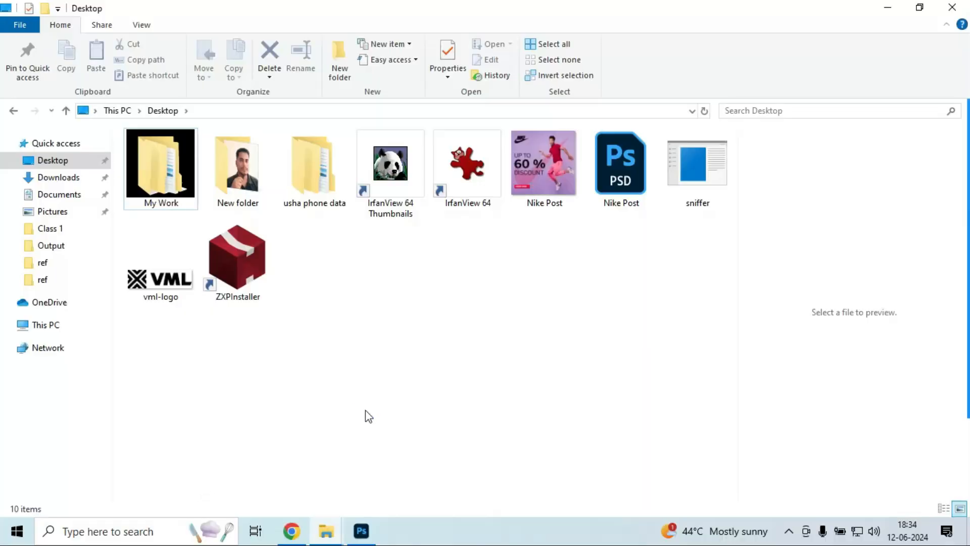
click(517, 158)
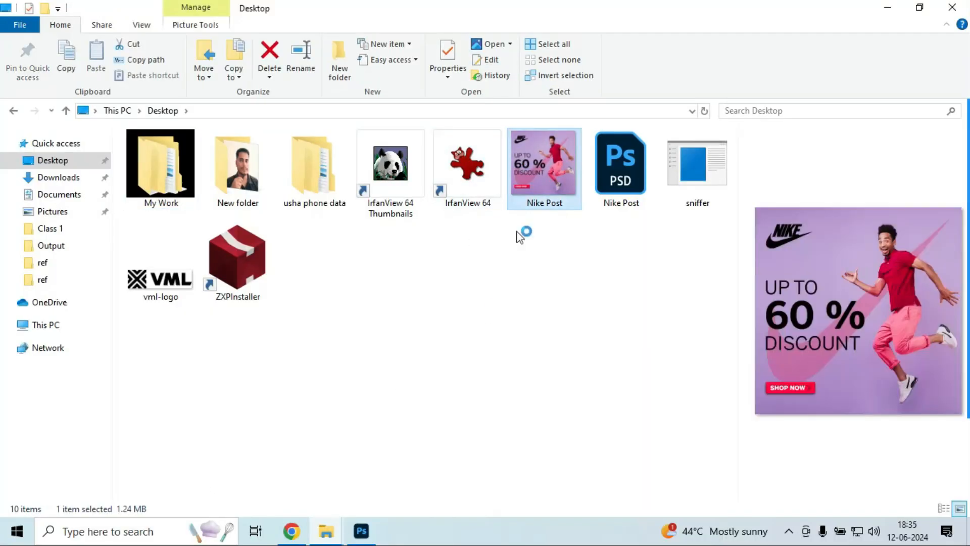